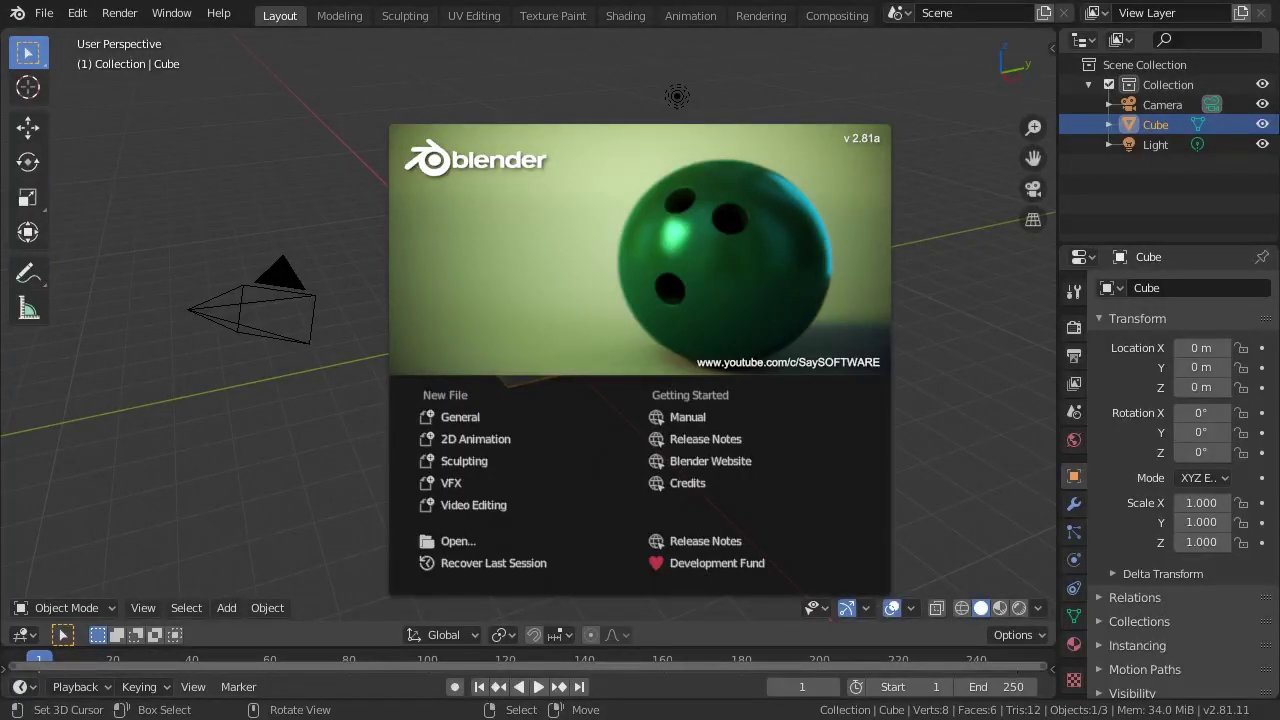
# - Dismiss the splash screen to reveal the default cube, camera and light
pyautogui.click(874, 512)
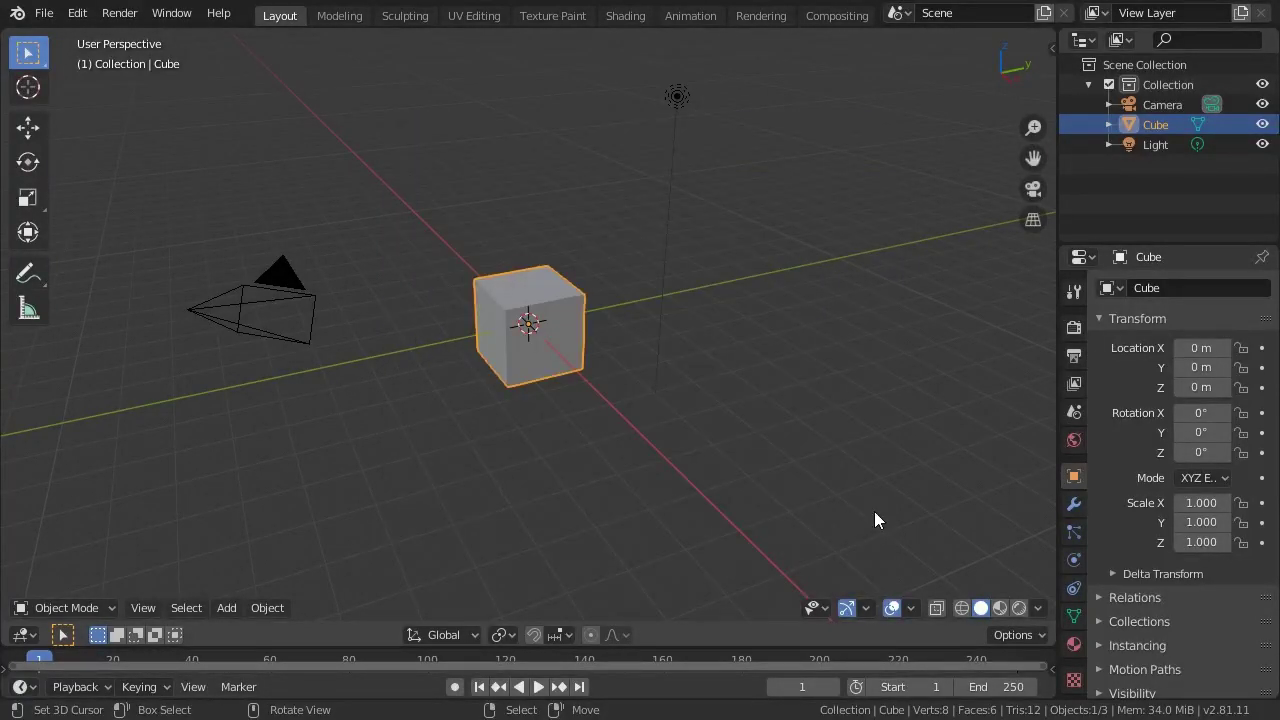
# - Delete the default camera, cube and light
pyautogui.hotkey('alt', 'a')
pyautogui.press('a')
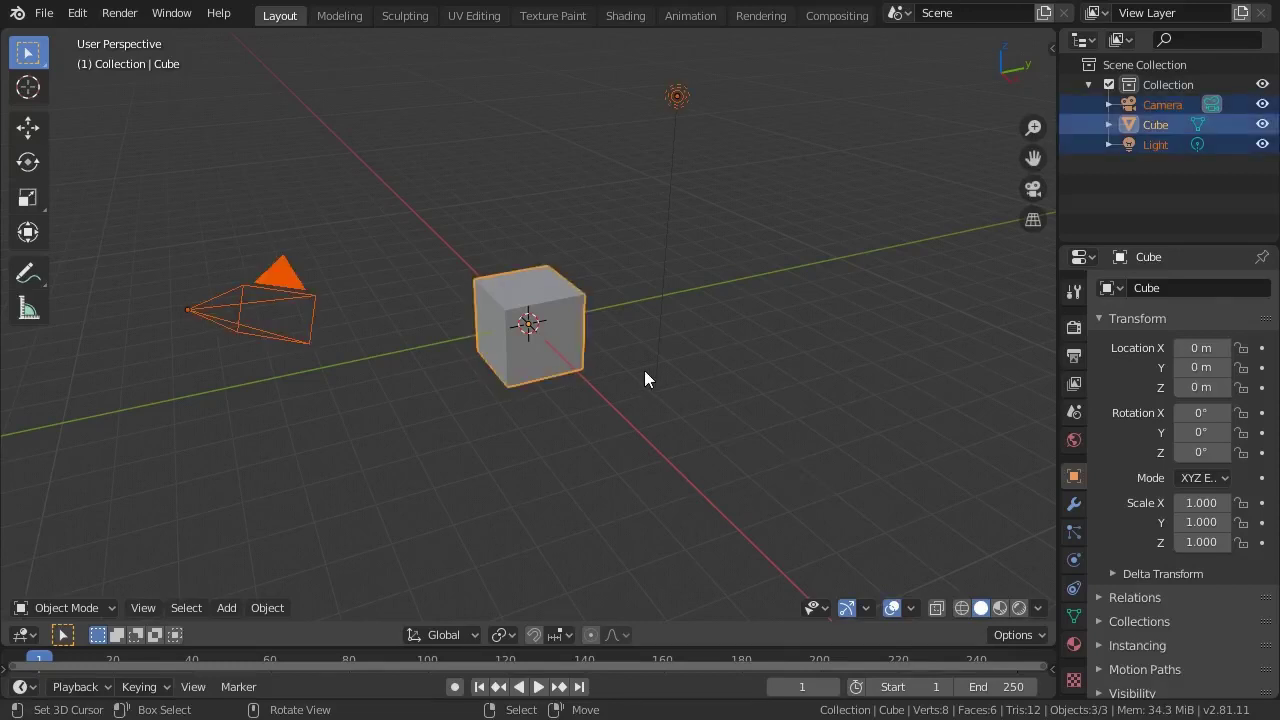
pyautogui.press('Delete')
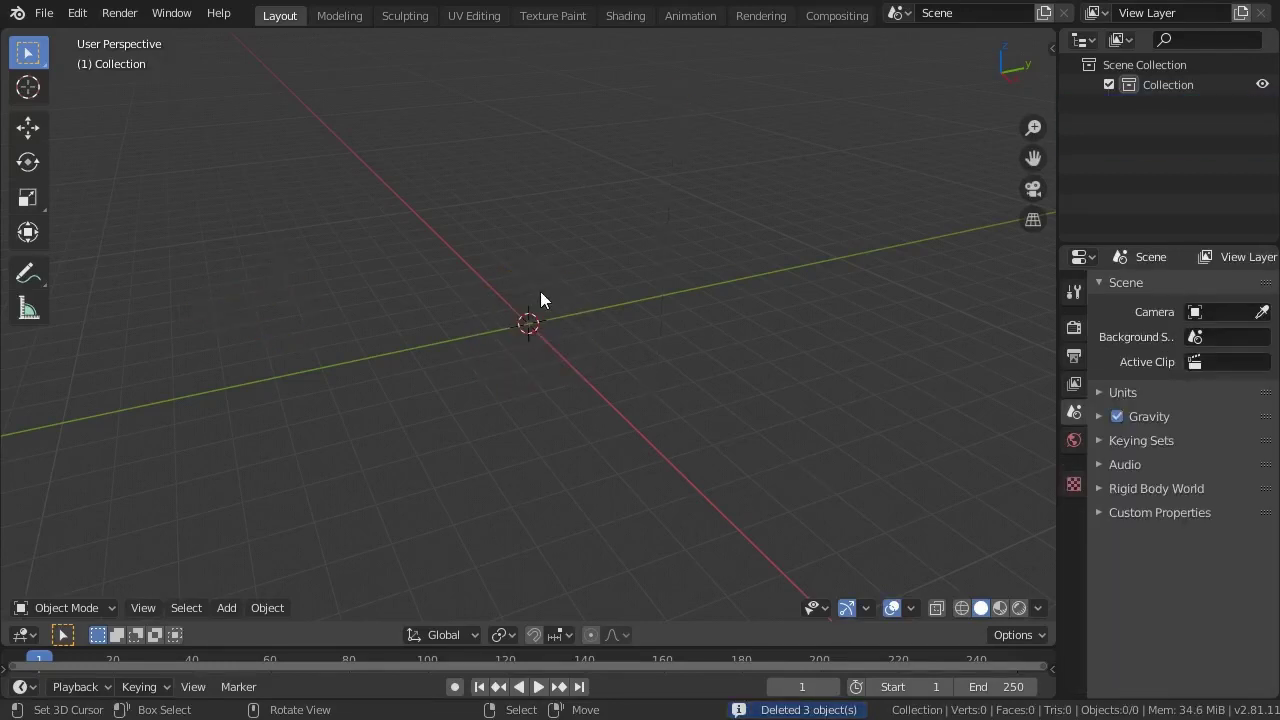
# - Add a UV sphere with 24 segments and 12 rings
pyautogui.hotkey('shift', 'a')
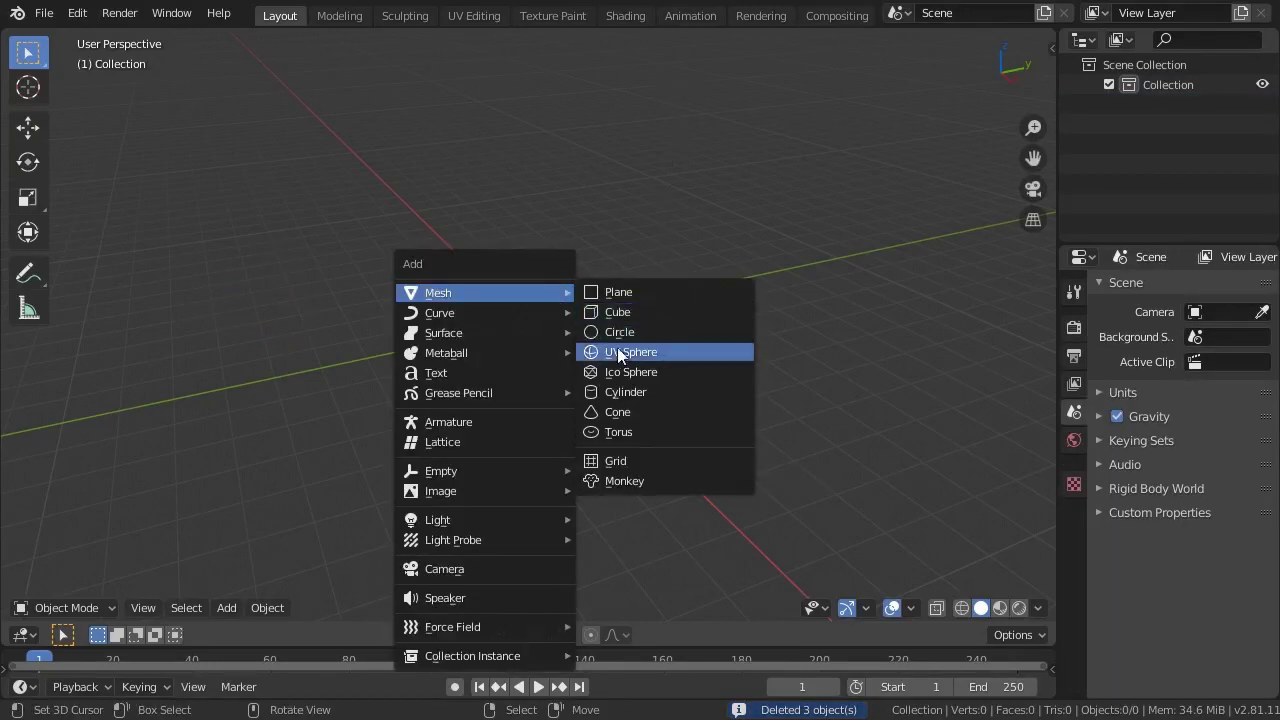
pyautogui.click(618, 350)
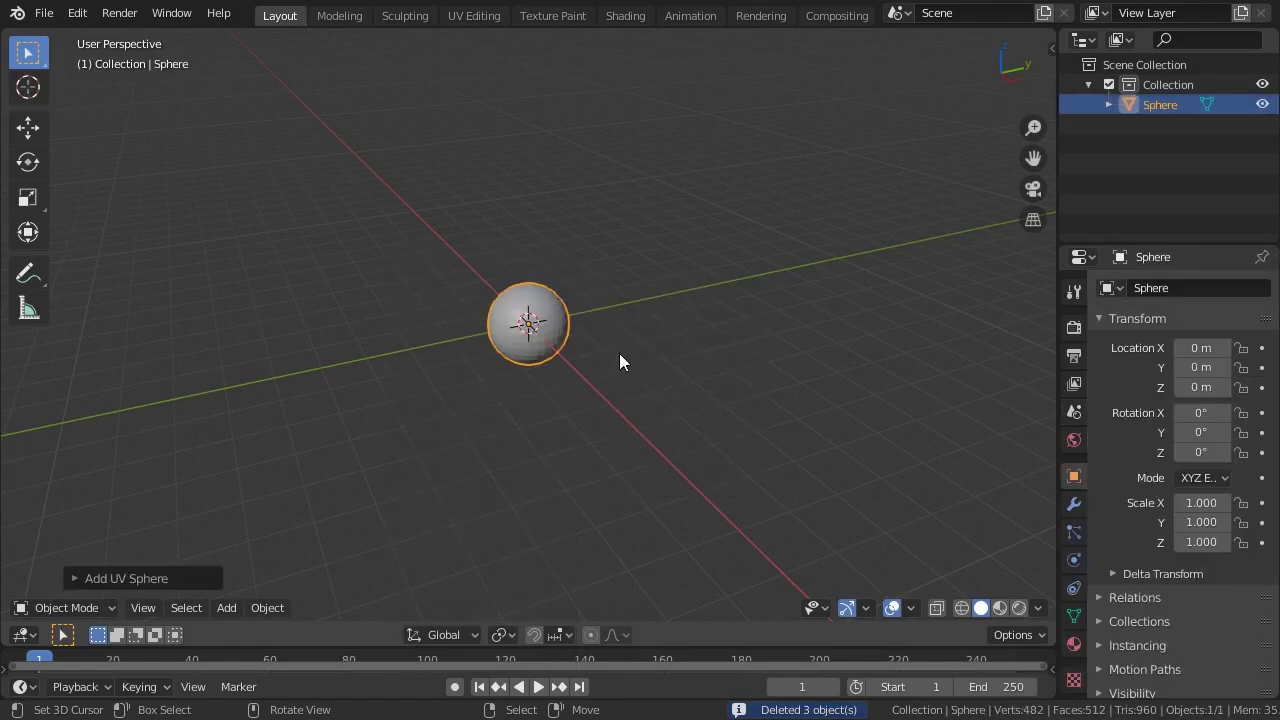
pyautogui.click(133, 573)
pyautogui.click(262, 358)
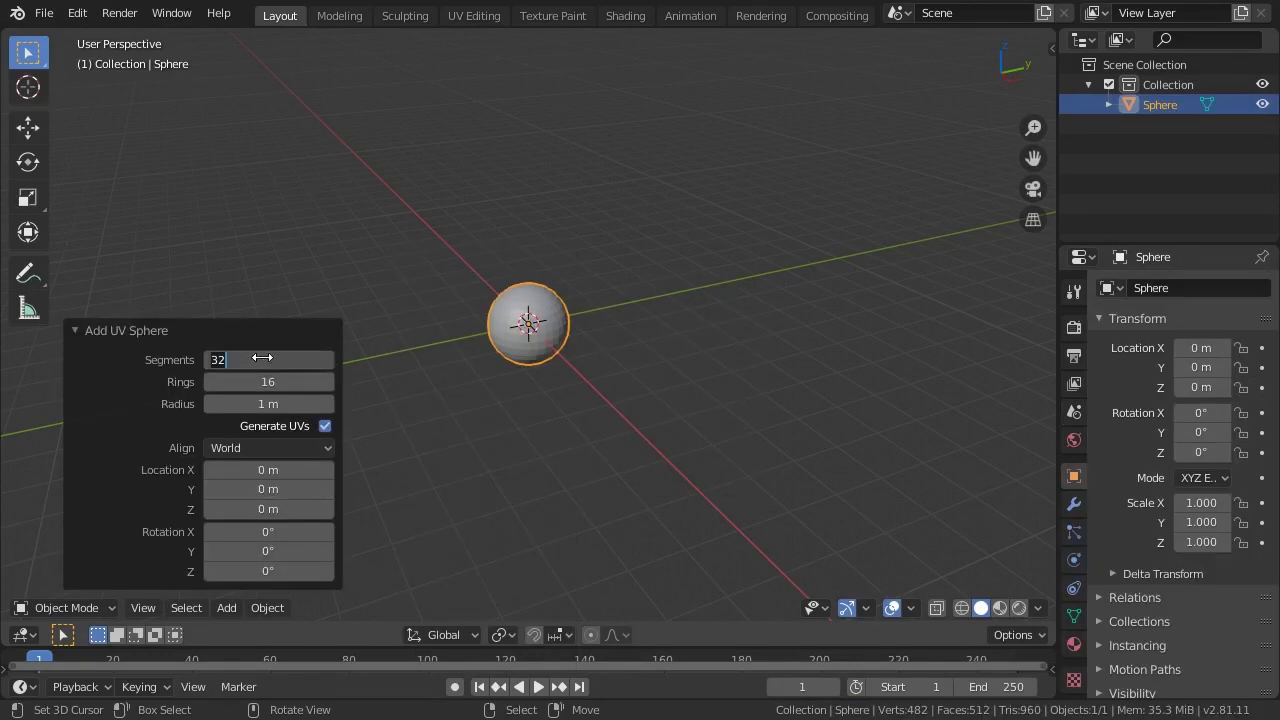
pyautogui.write('24')
pyautogui.press('Tab')
pyautogui.write('12')
pyautogui.press('Return')
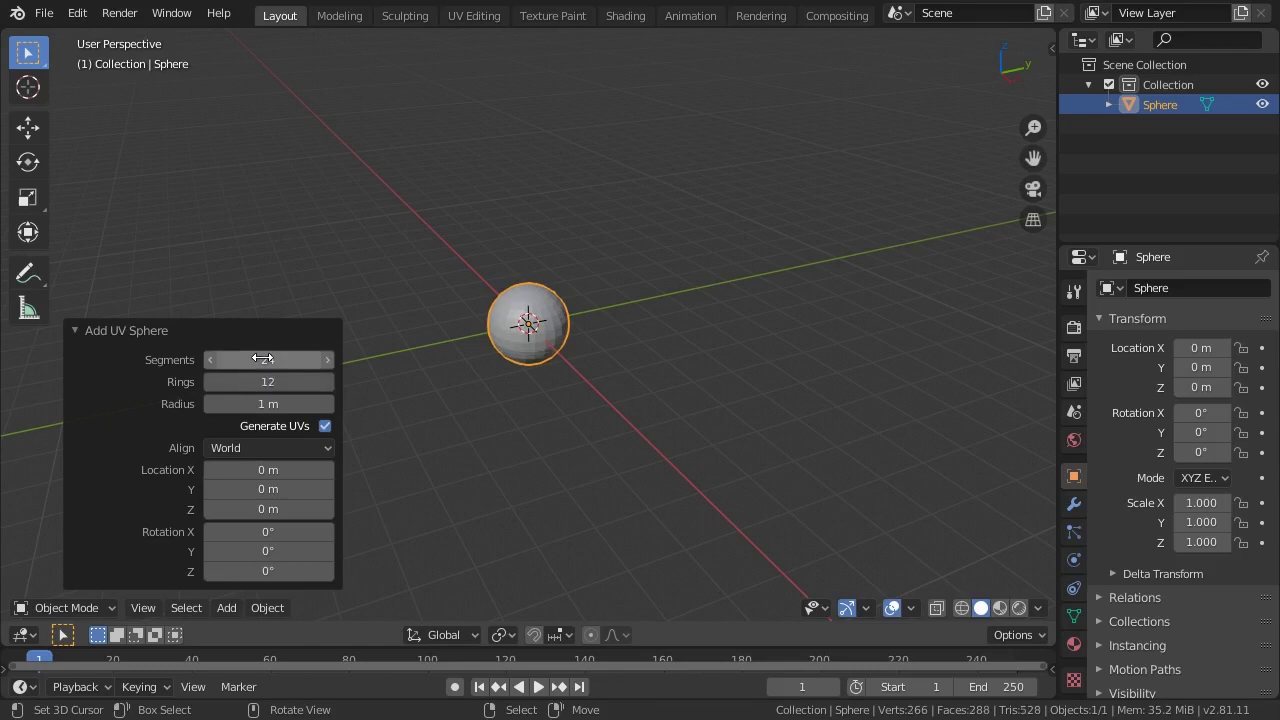
# - In front view, snap the 3D cursor to the sphere's front-centre vertex, then switch to wireframe
pyautogui.press('KP_1')
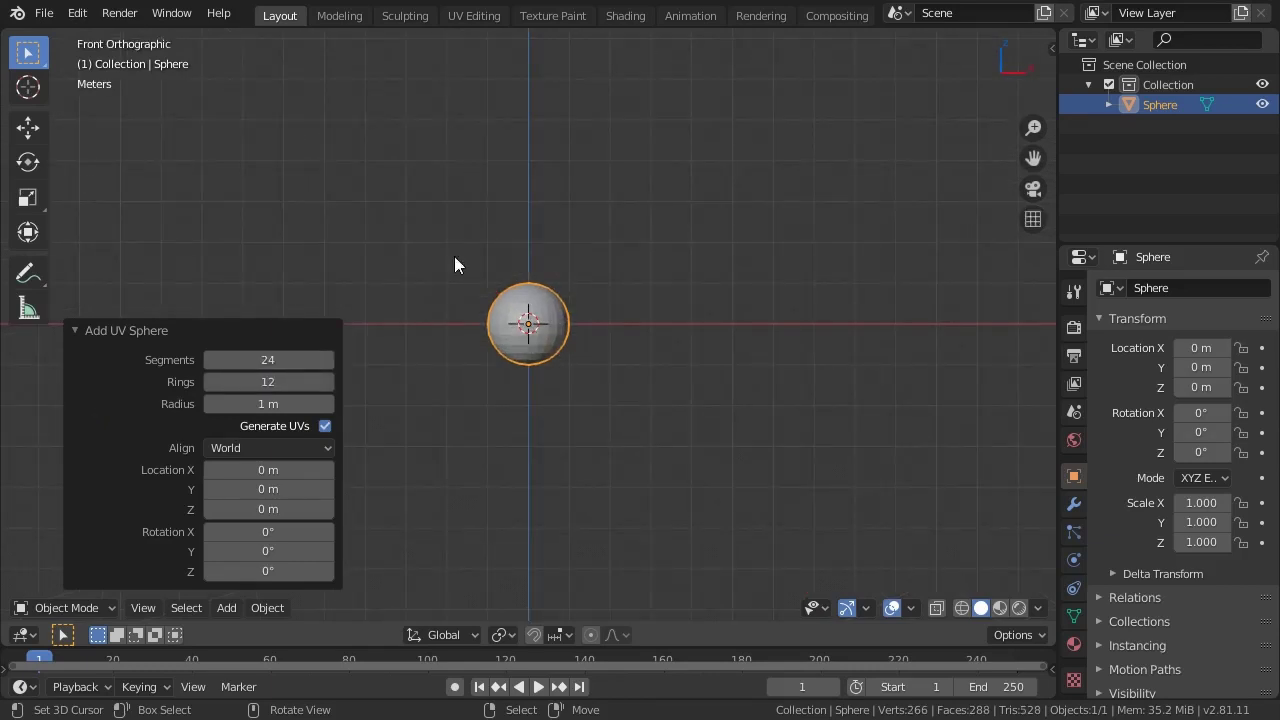
pyautogui.scroll(4, 540, 350)
pyautogui.scroll(2, 453, 244)
pyautogui.scroll(2, 477, 309)
pyautogui.scroll(1, 513, 362)
pyautogui.press('Tab')
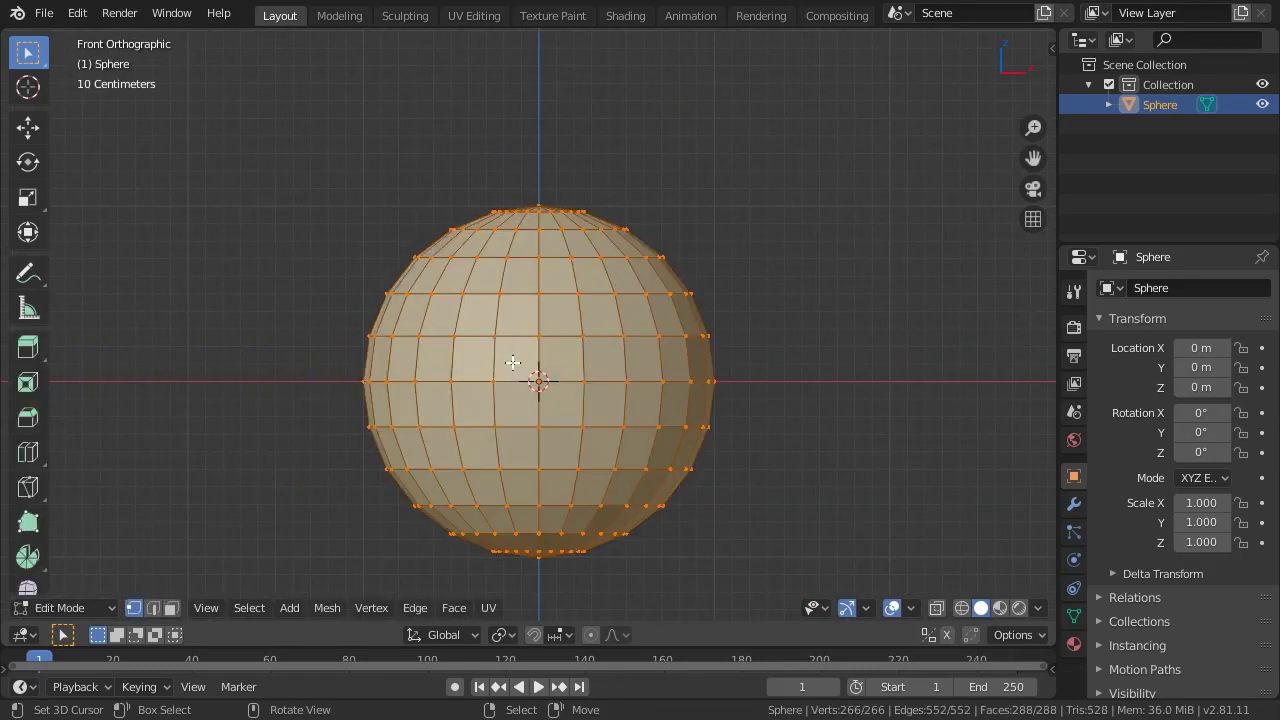
pyautogui.click(505, 385)
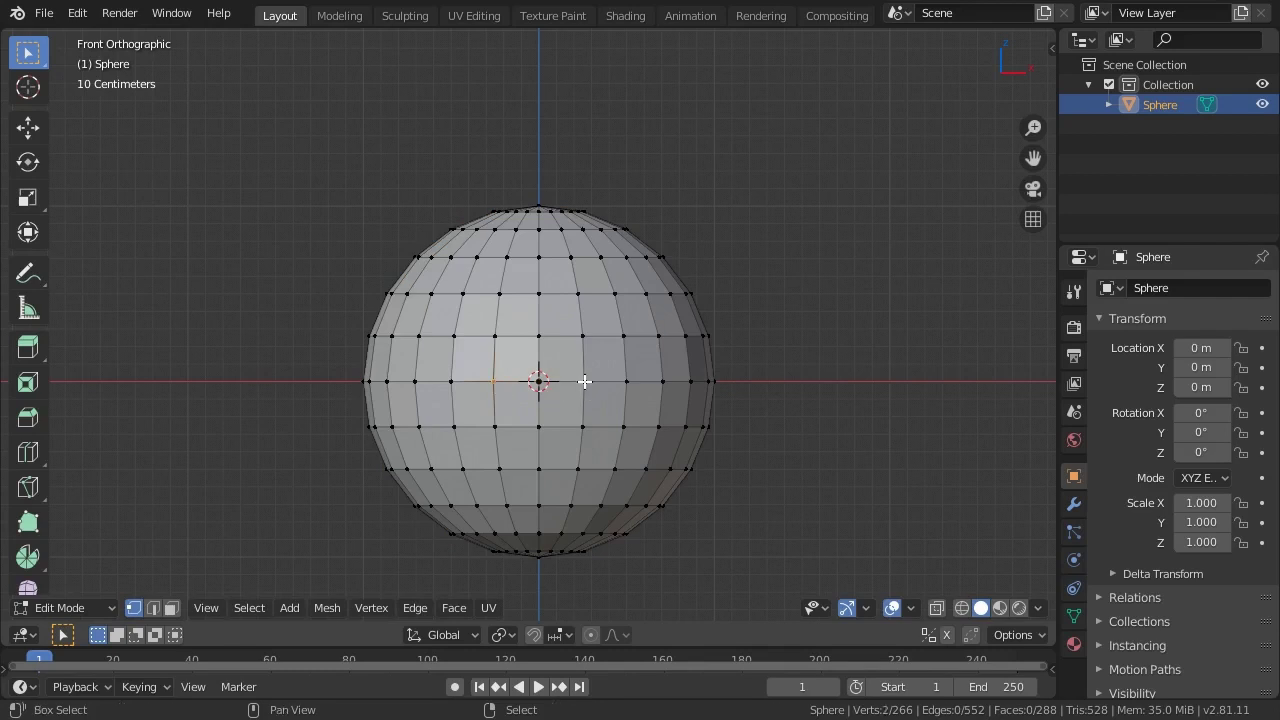
pyautogui.scroll(2, 584, 381)
pyautogui.hotkey('shift', 's')
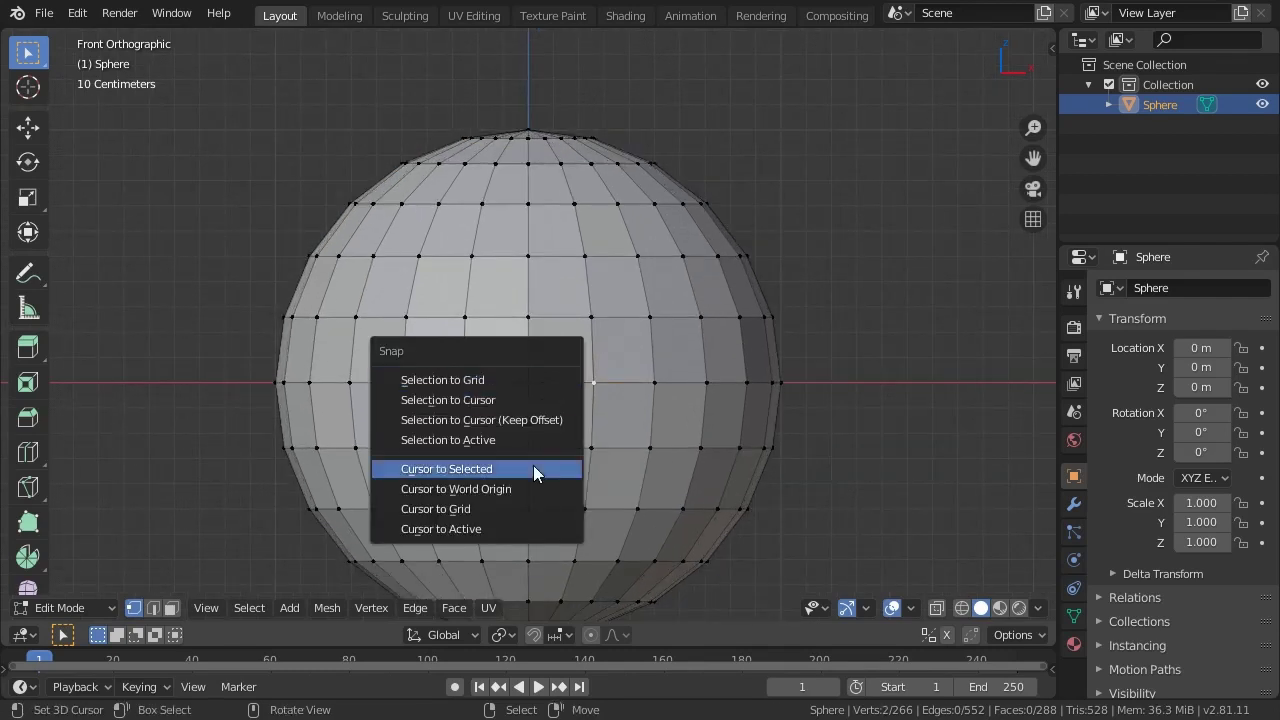
pyautogui.click(533, 468)
pyautogui.press('Tab')
pyautogui.hotkey('shift', 'z')
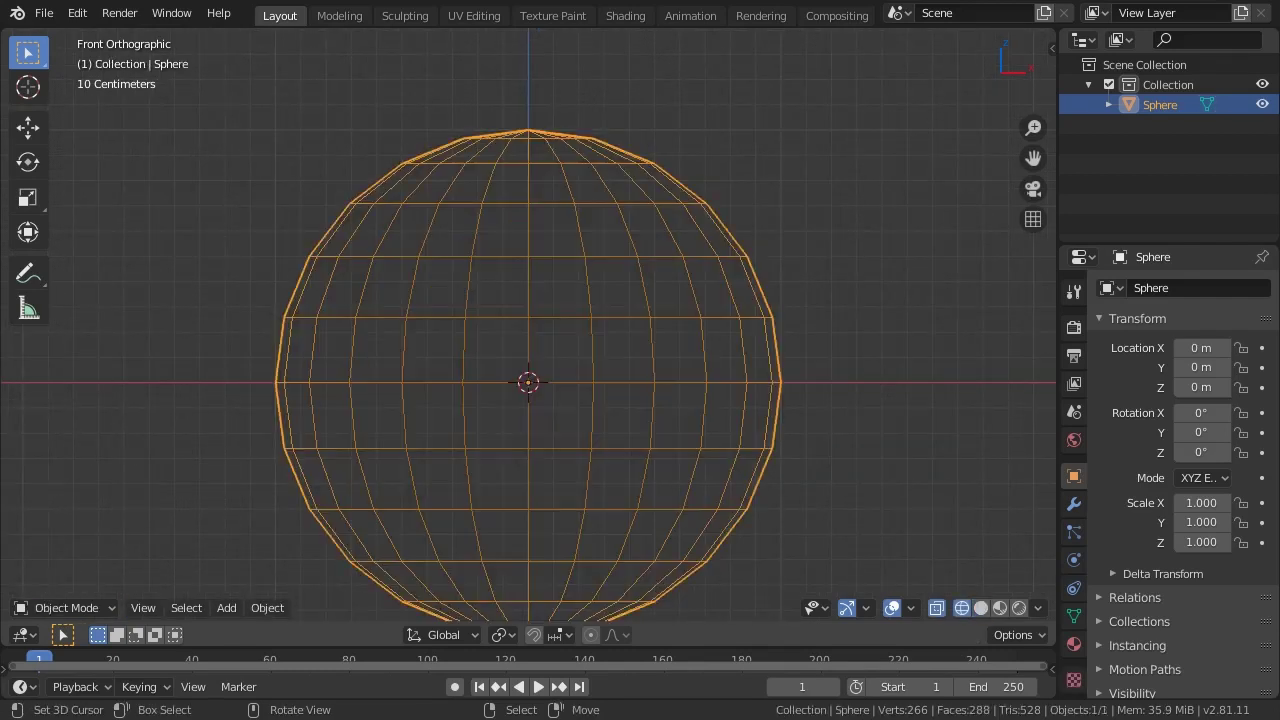
pyautogui.hotkey('shift', 'a')
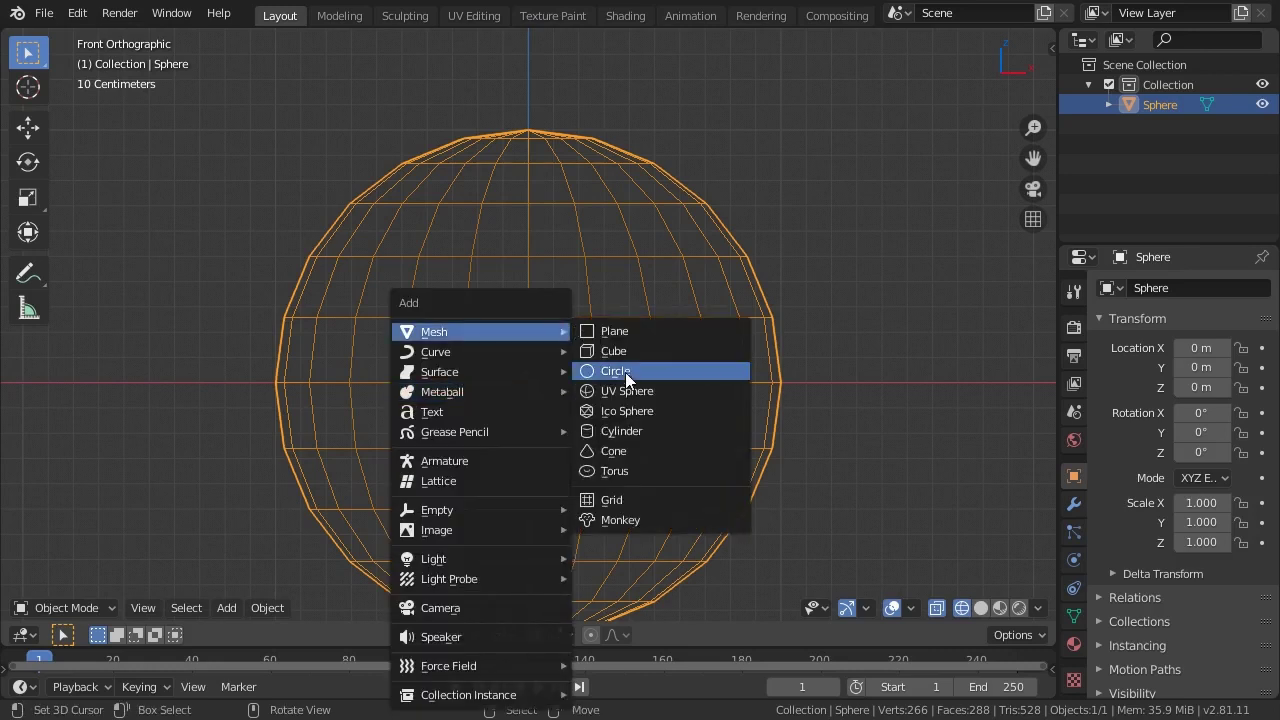
# - Add a view-aligned 8-vertex circle of 0.16 m radius at the 3D cursor
pyautogui.click(625, 372)
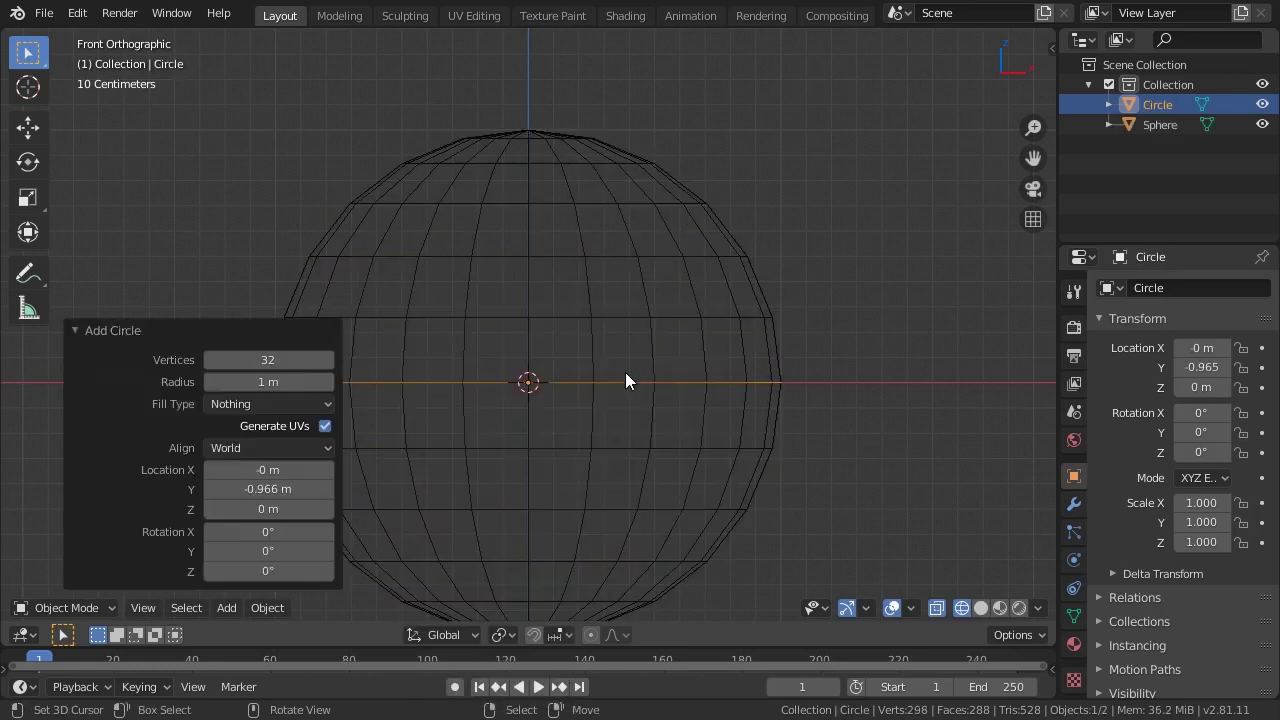
pyautogui.click(250, 448)
pyautogui.click(251, 490)
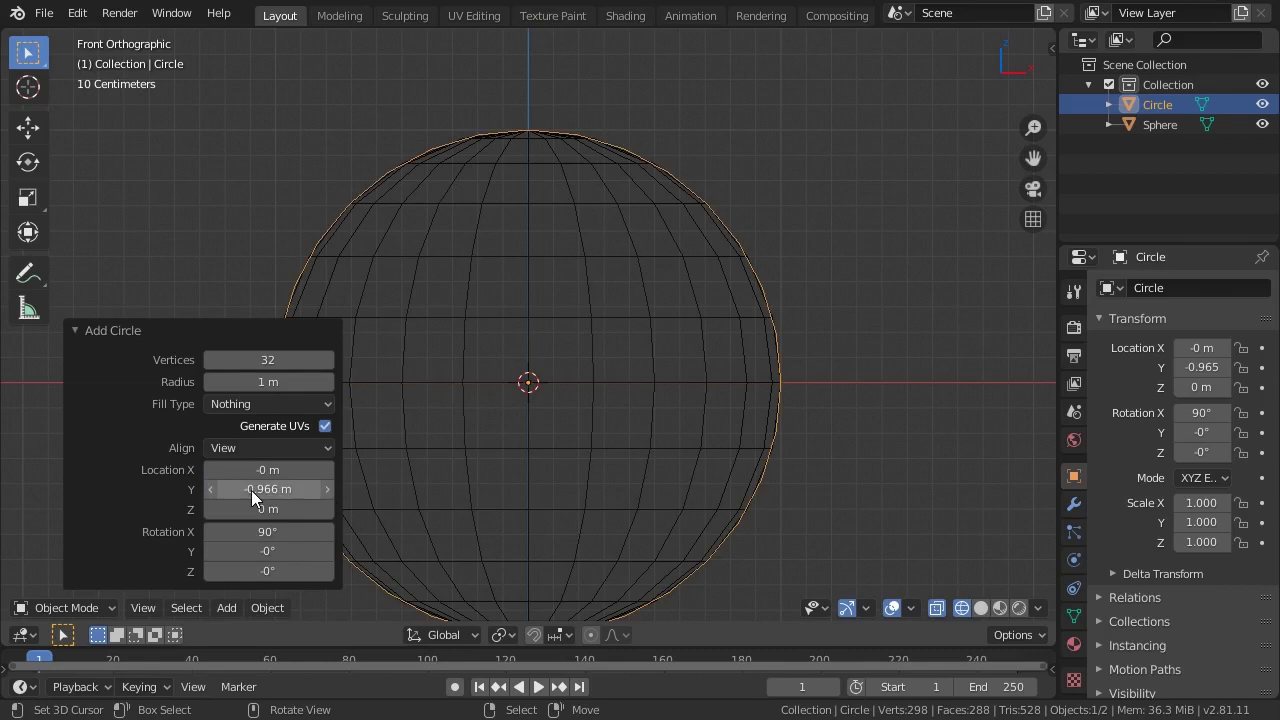
pyautogui.click(261, 382)
pyautogui.write('.16')
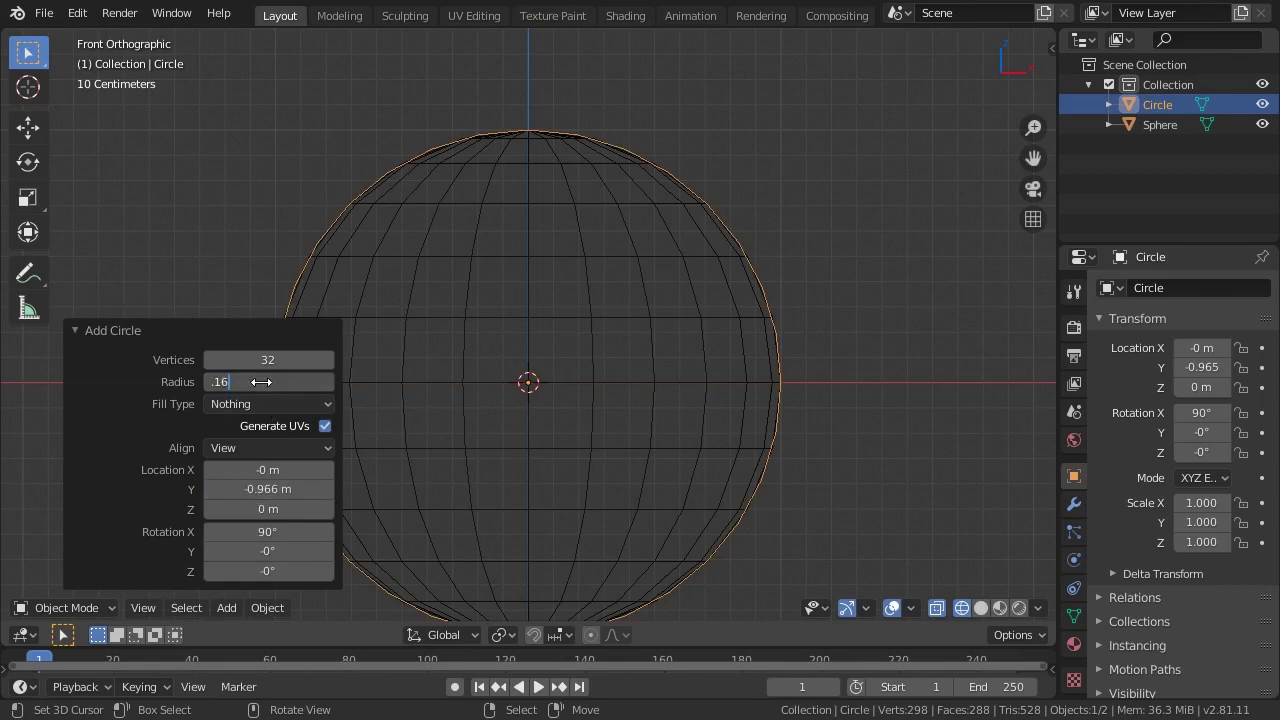
pyautogui.press('Return')
pyautogui.click(263, 359)
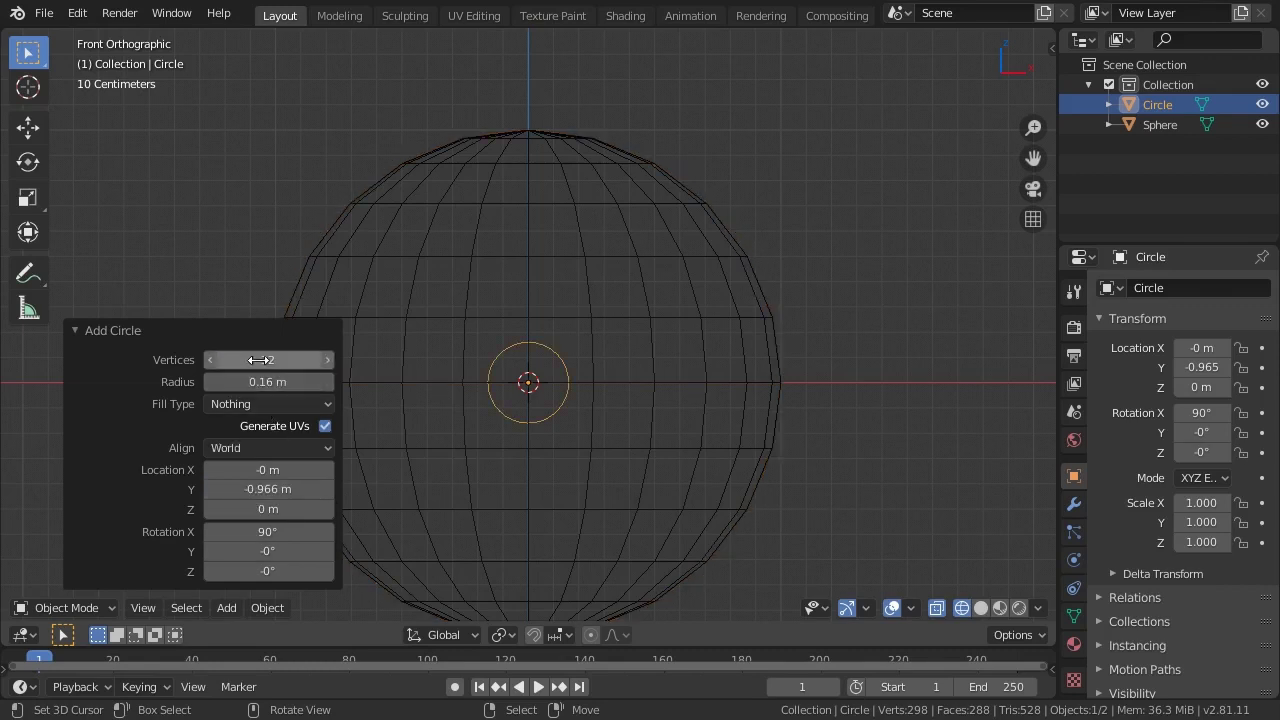
pyautogui.write('8')
pyautogui.press('Return')
pyautogui.click(591, 306)
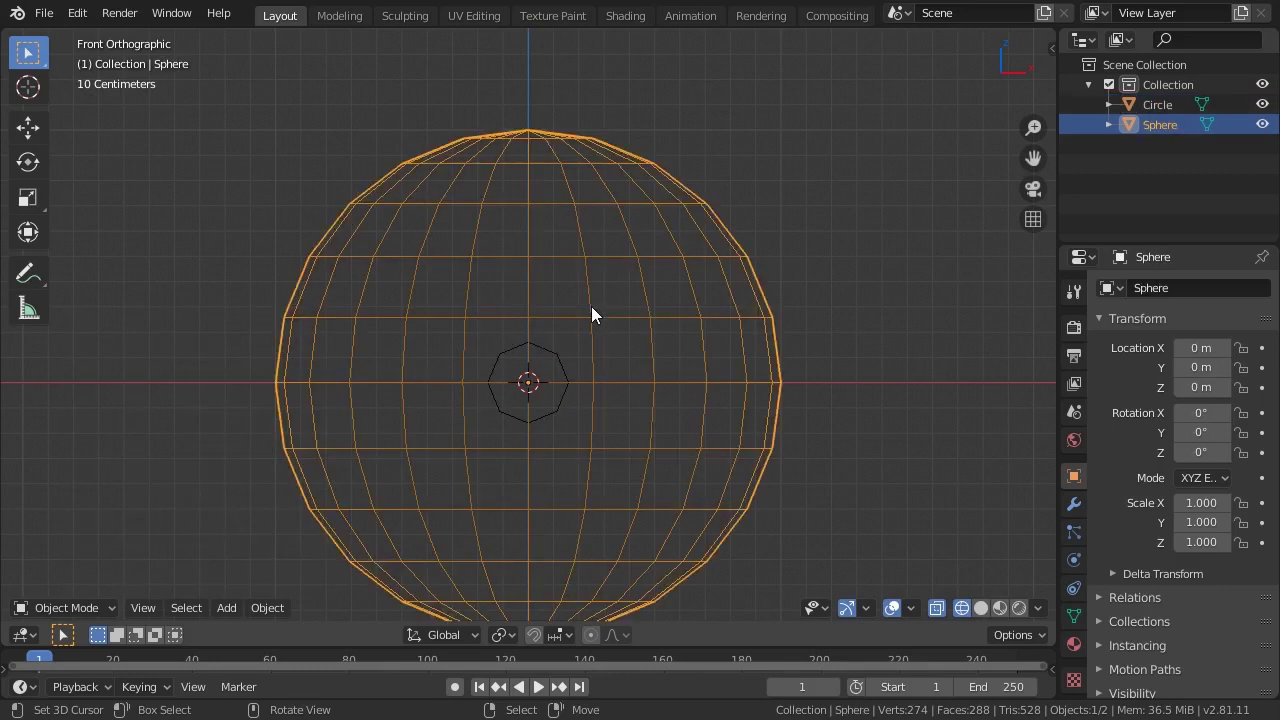
# - Rotate the sphere 31° in side view and knife-project the octagon into its mesh
pyautogui.press('KP_3')
pyautogui.write('r3')
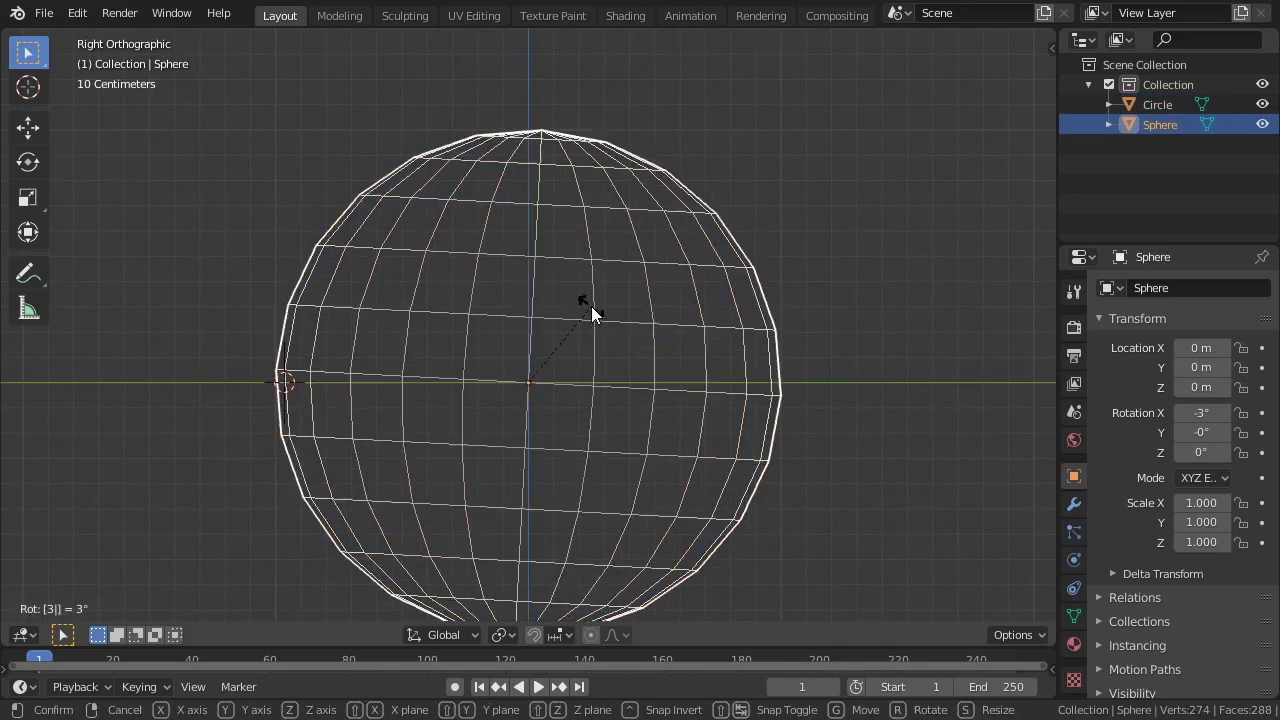
pyautogui.write('1')
pyautogui.press('Return')
pyautogui.press('KP_1')
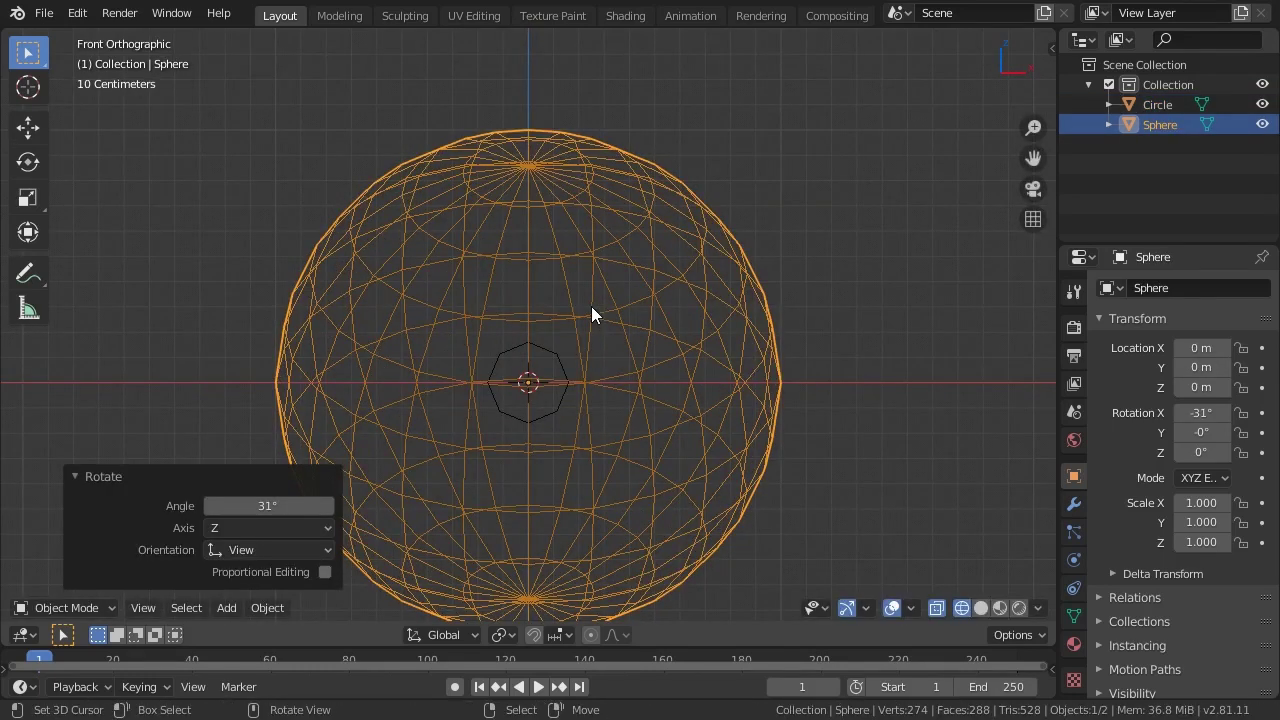
pyautogui.click(557, 362)
pyautogui.keyDown('shift'); pyautogui.click(587, 322); pyautogui.keyUp('shift')
pyautogui.press('Tab')
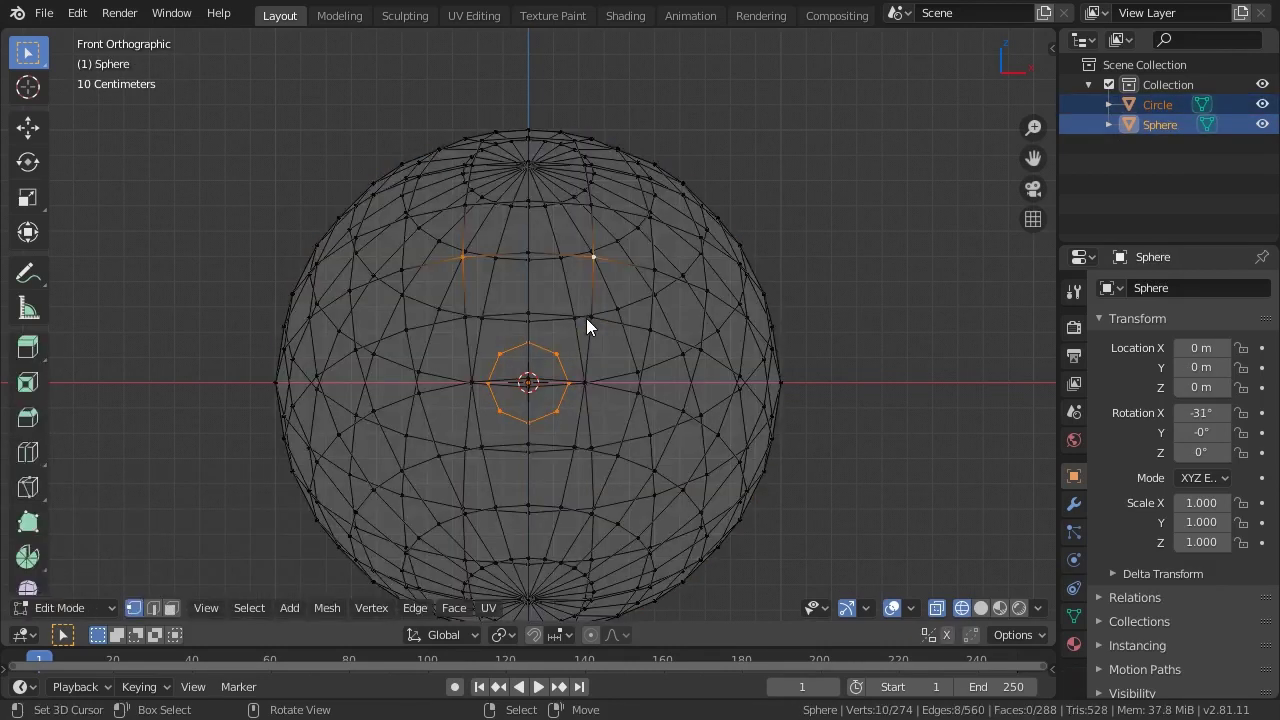
pyautogui.hotkey('shift', 'z')
pyautogui.press('a')
pyautogui.press('F3')
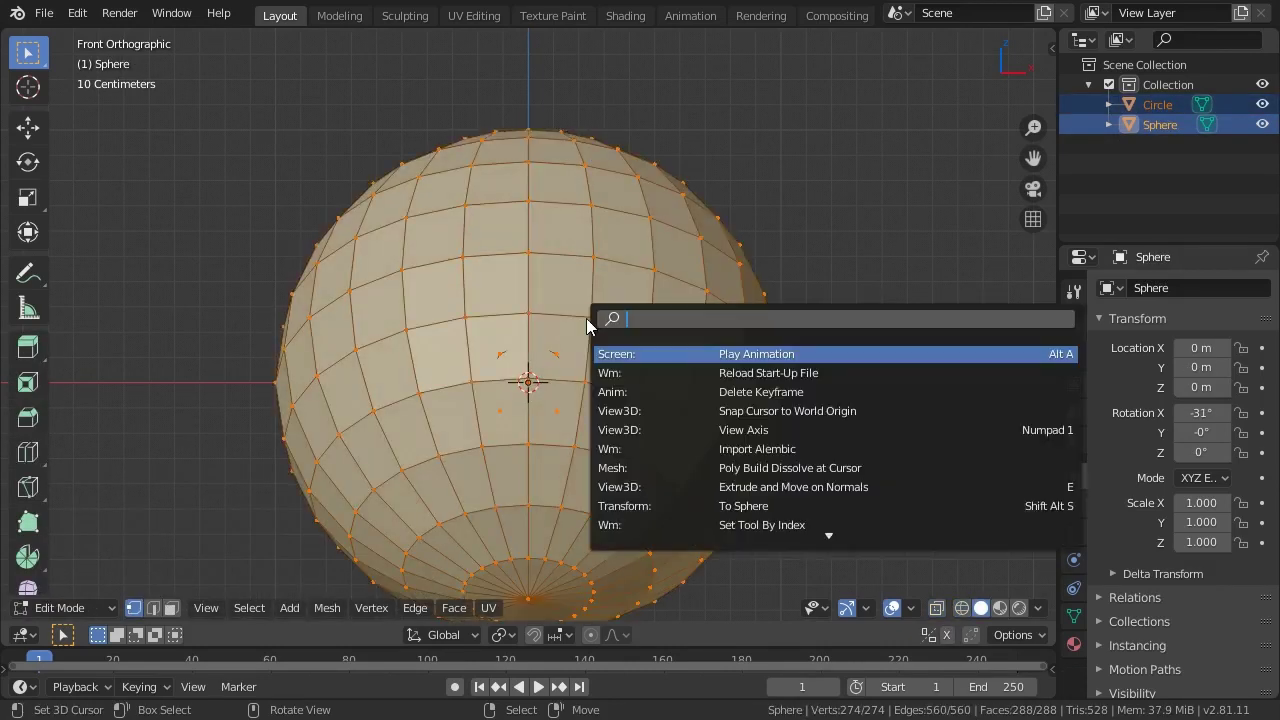
pyautogui.write('knif')
pyautogui.press('Down')
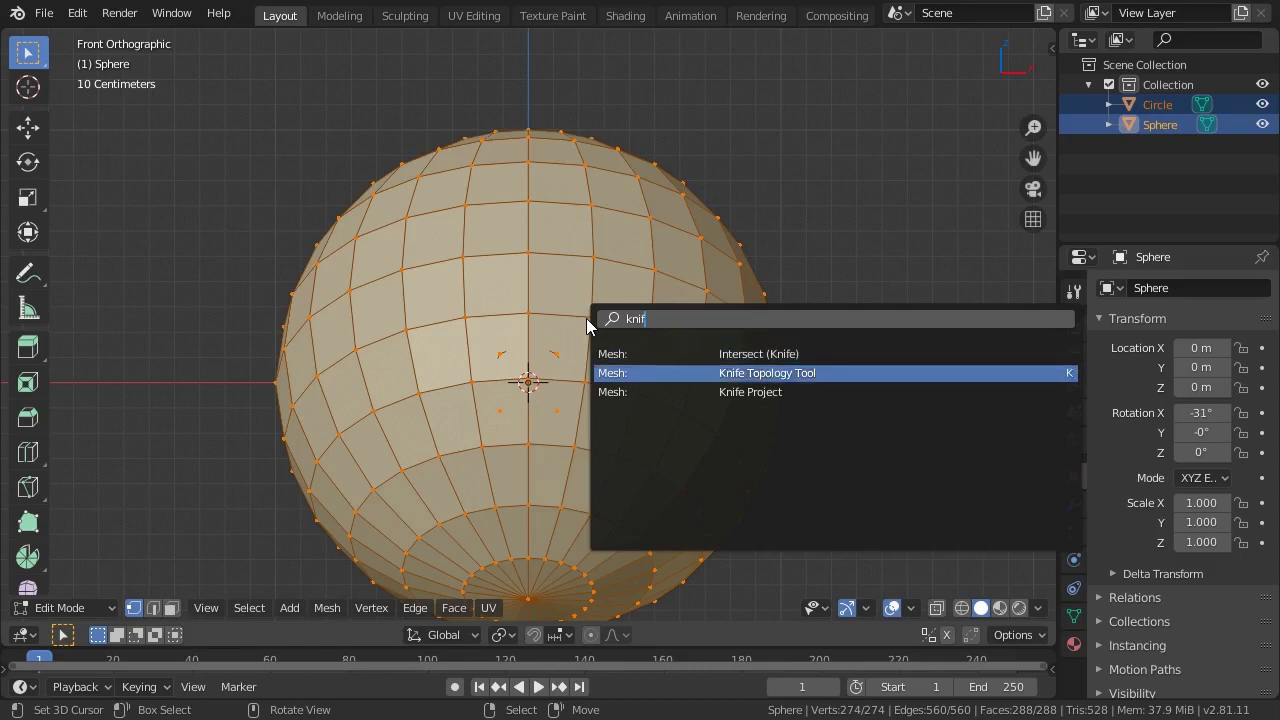
pyautogui.press('Down')
pyautogui.press('Return')
pyautogui.press('Tab')
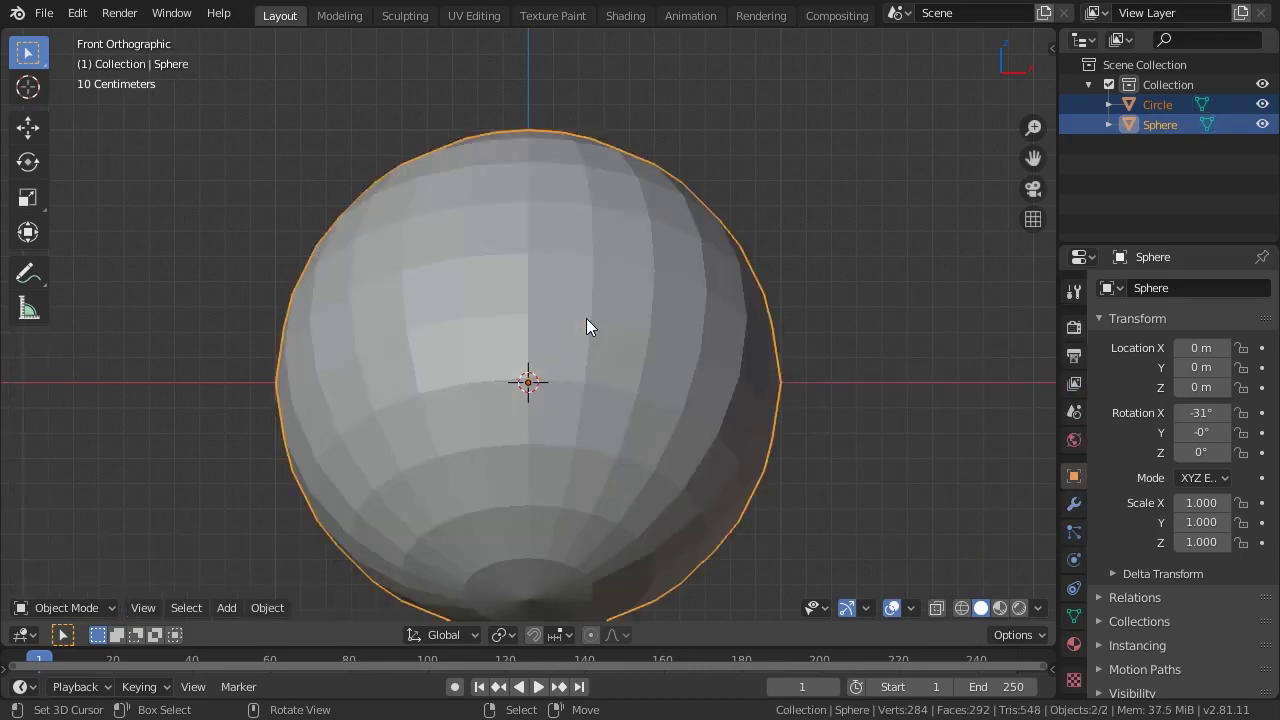
# - Clear the sphere's rotation, then turn it 15° about Z and tilt it -15°
pyautogui.press('KP_3')
pyautogui.hotkey('shift', 'z')
pyautogui.click(586, 318)
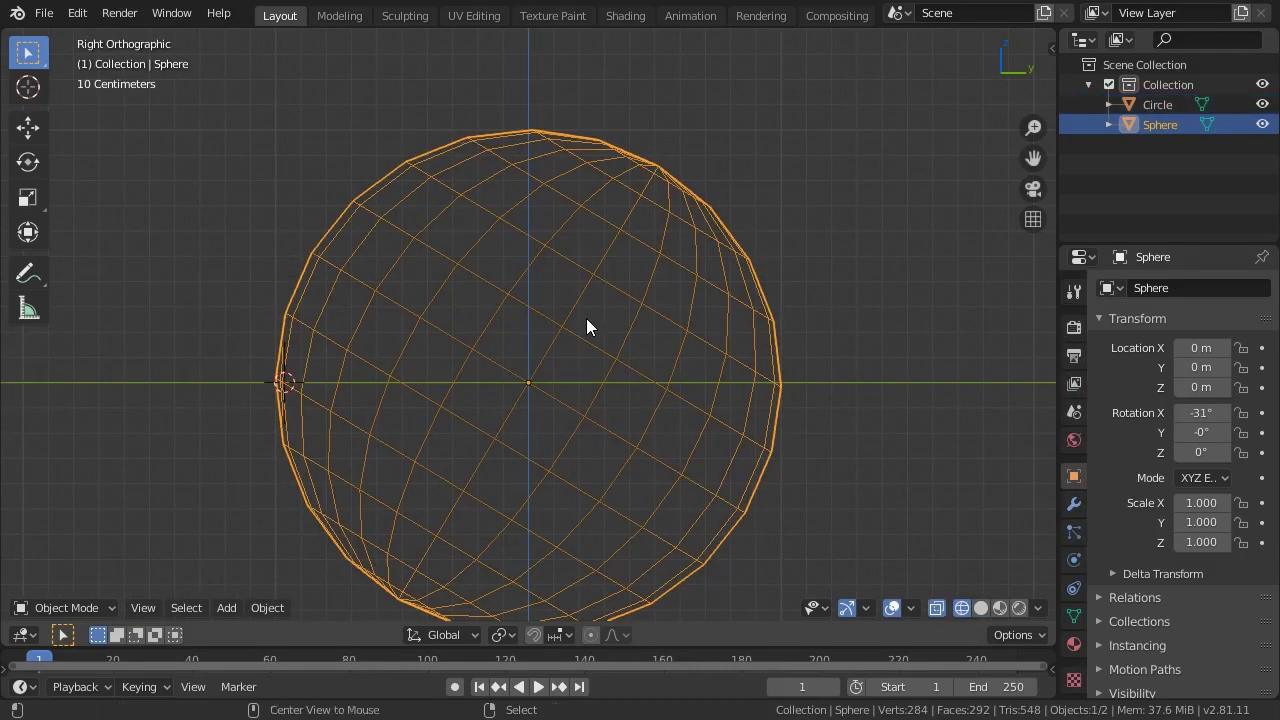
pyautogui.hotkey('alt', 'r')
pyautogui.write('rz15')
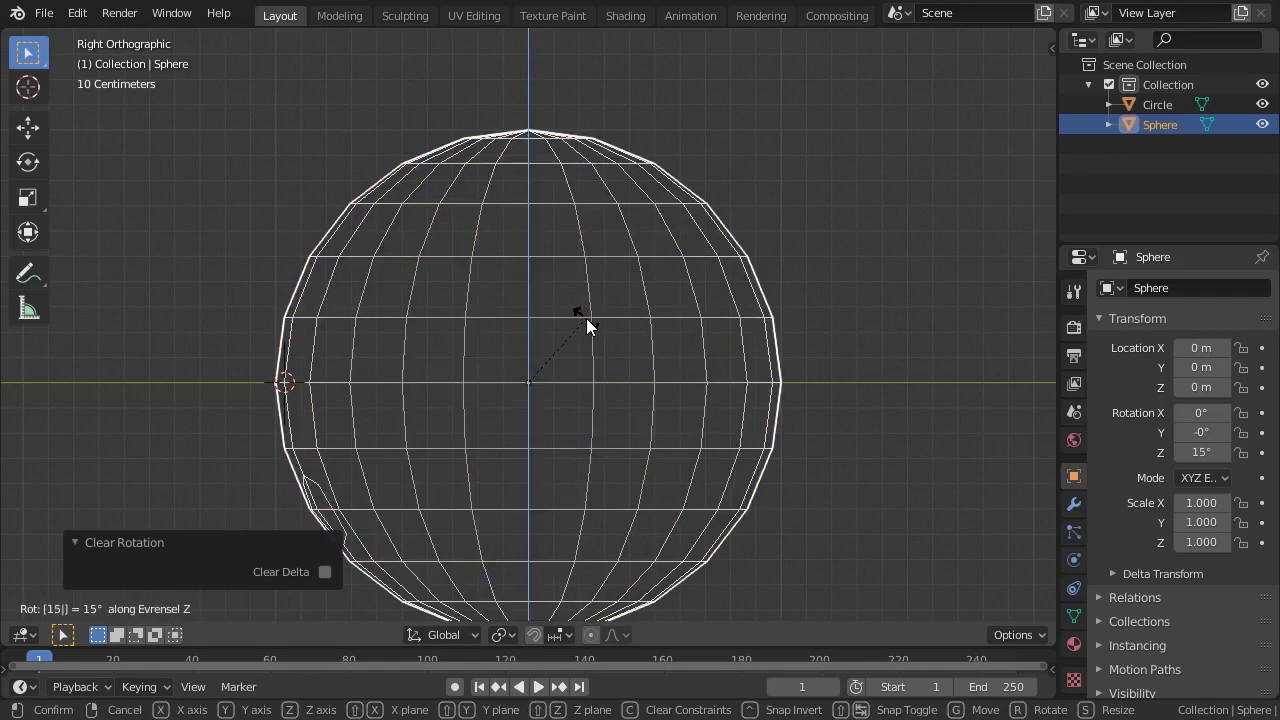
pyautogui.press('Return')
pyautogui.write('r15-')
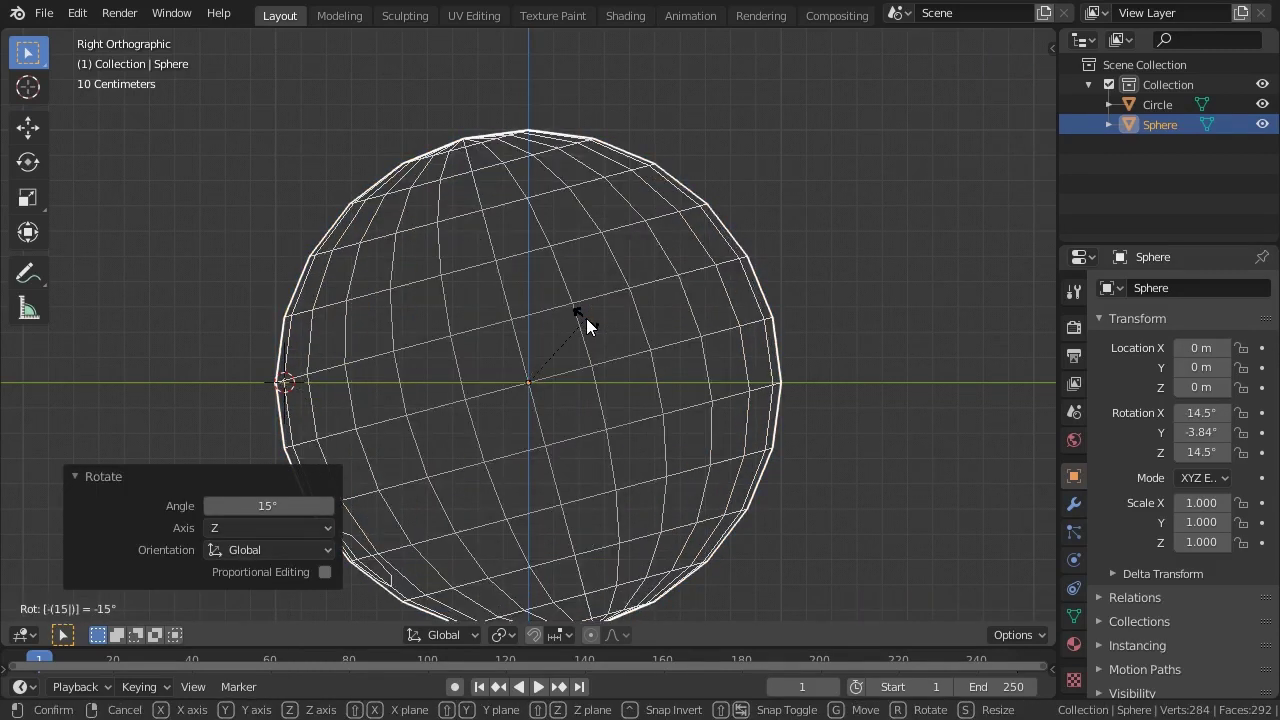
pyautogui.press('Return')
# - From the front view, knife-project the circle into the sphere again
pyautogui.press('KP_4')
pyautogui.press('KP_1')
pyautogui.click(542, 351)
pyautogui.keyDown('shift'); pyautogui.click(580, 289); pyautogui.keyUp('shift')
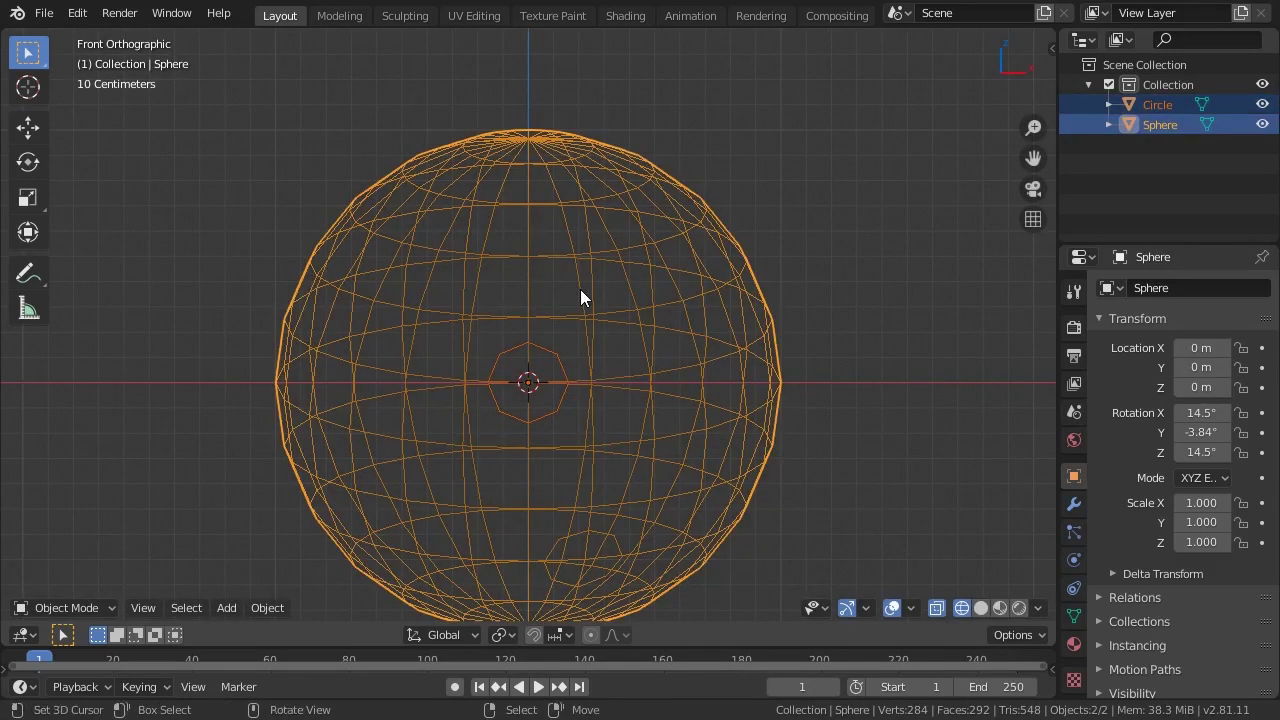
pyautogui.press('Tab')
pyautogui.hotkey('alt', 'a')
pyautogui.press('a')
pyautogui.press('F3')
pyautogui.write('knife project')
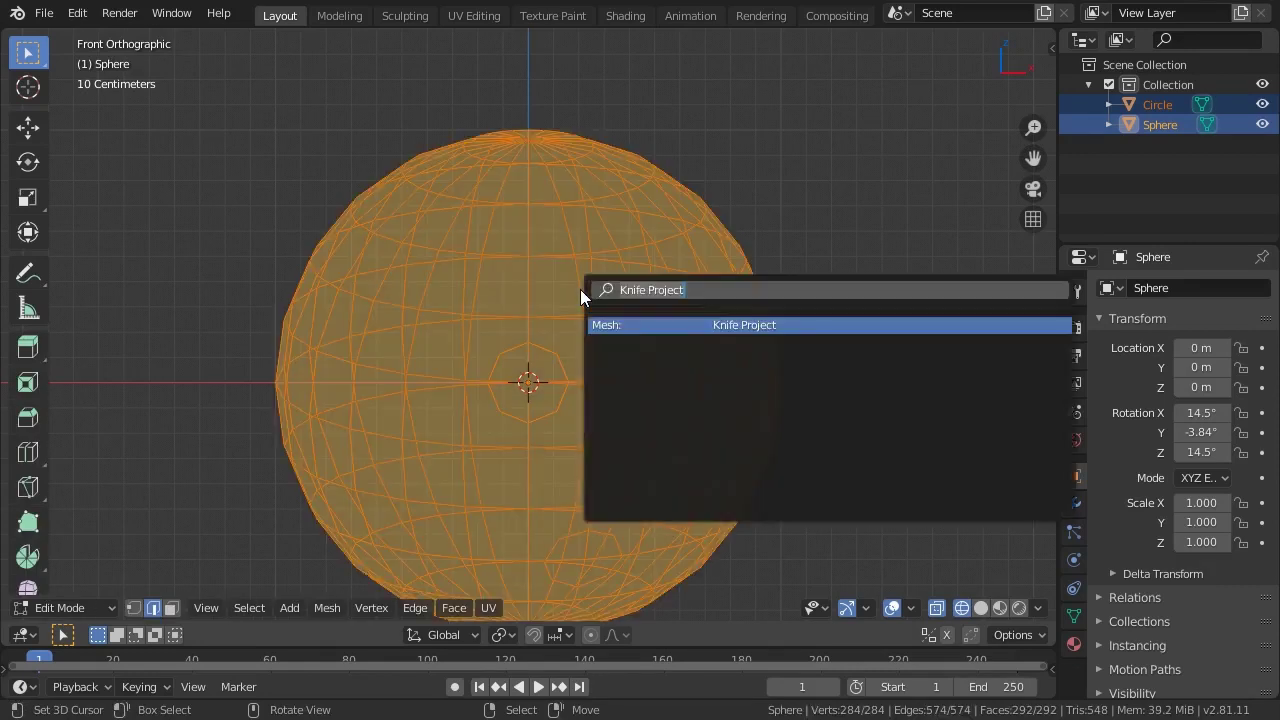
pyautogui.press('Return')
pyautogui.press('Tab')
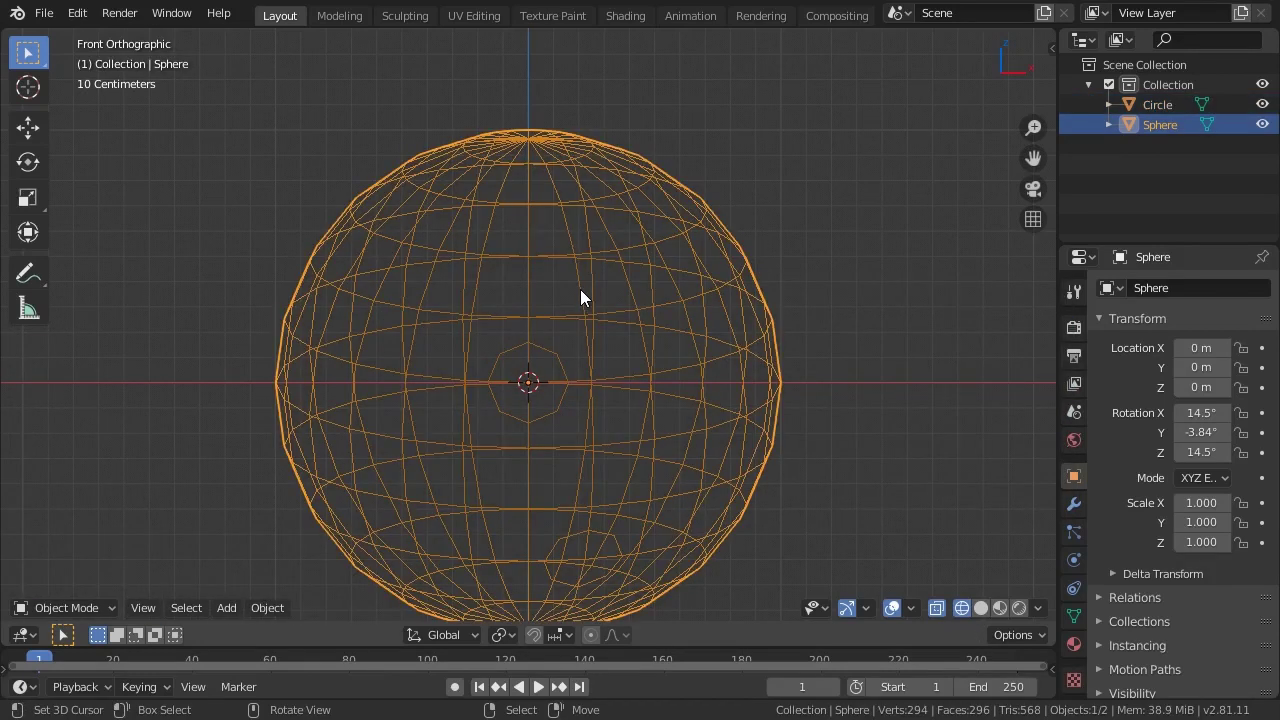
# - Clear the sphere's rotation and rotate it -15° about Z and -15° in side view
pyautogui.hotkey('alt', 'r')
pyautogui.write('r')
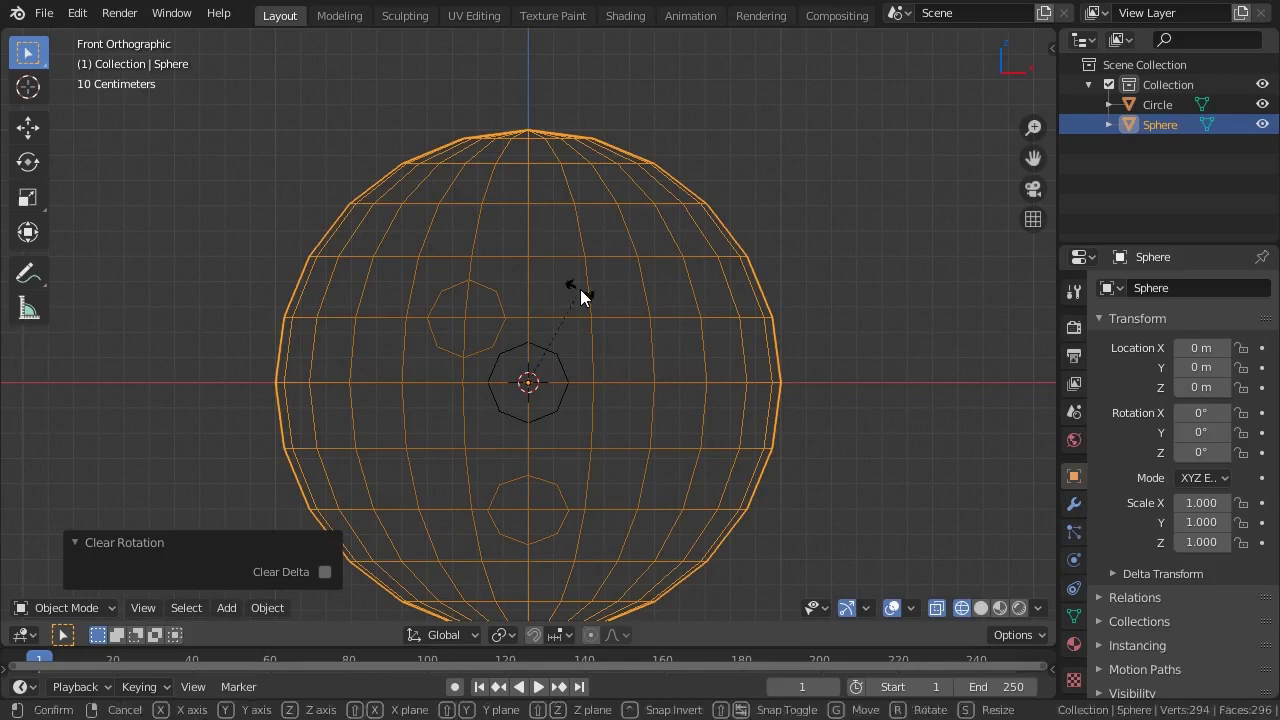
pyautogui.write('15-')
pyautogui.press('Return')
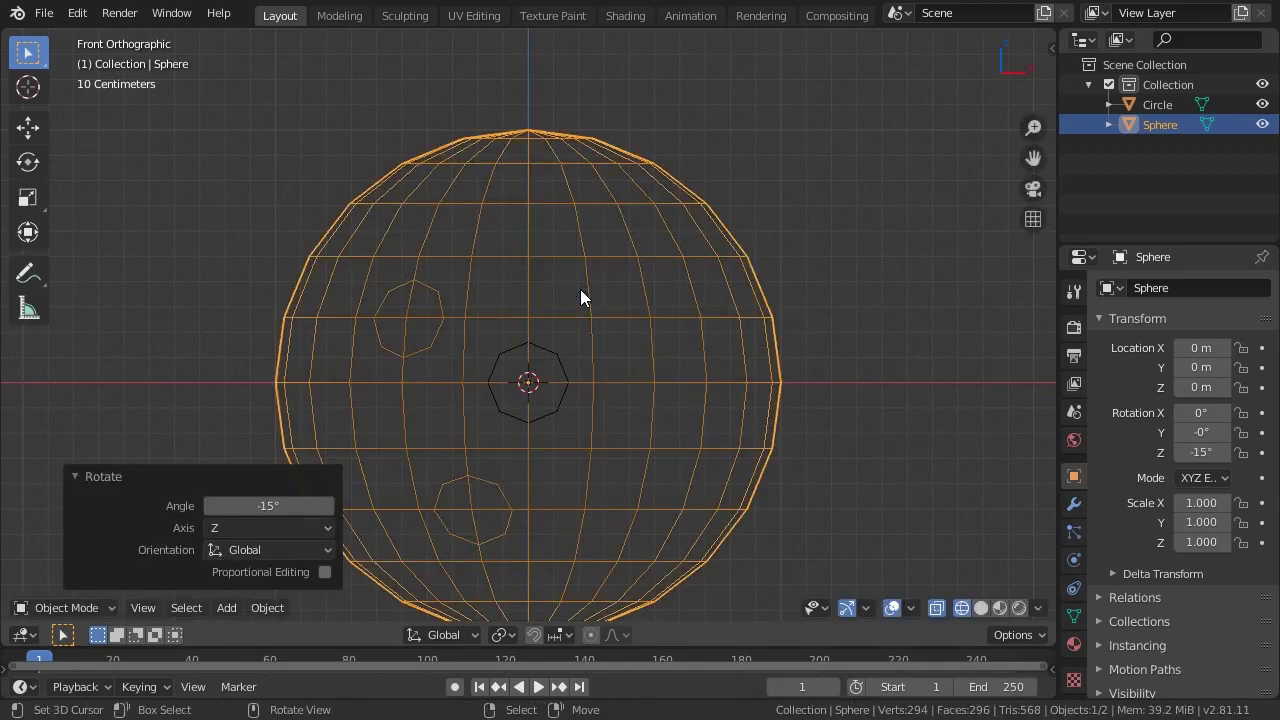
pyautogui.press('KP_3')
pyautogui.write('r15-')
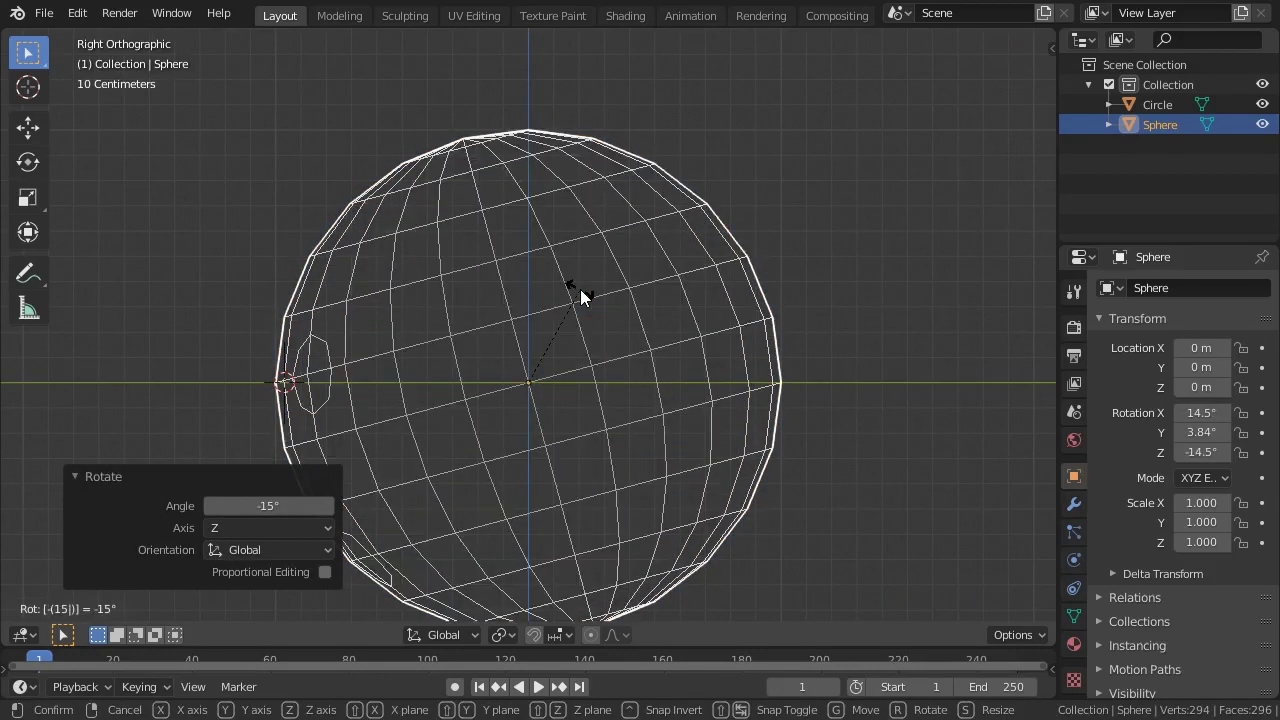
pyautogui.press('Return')
pyautogui.press('KP_1')
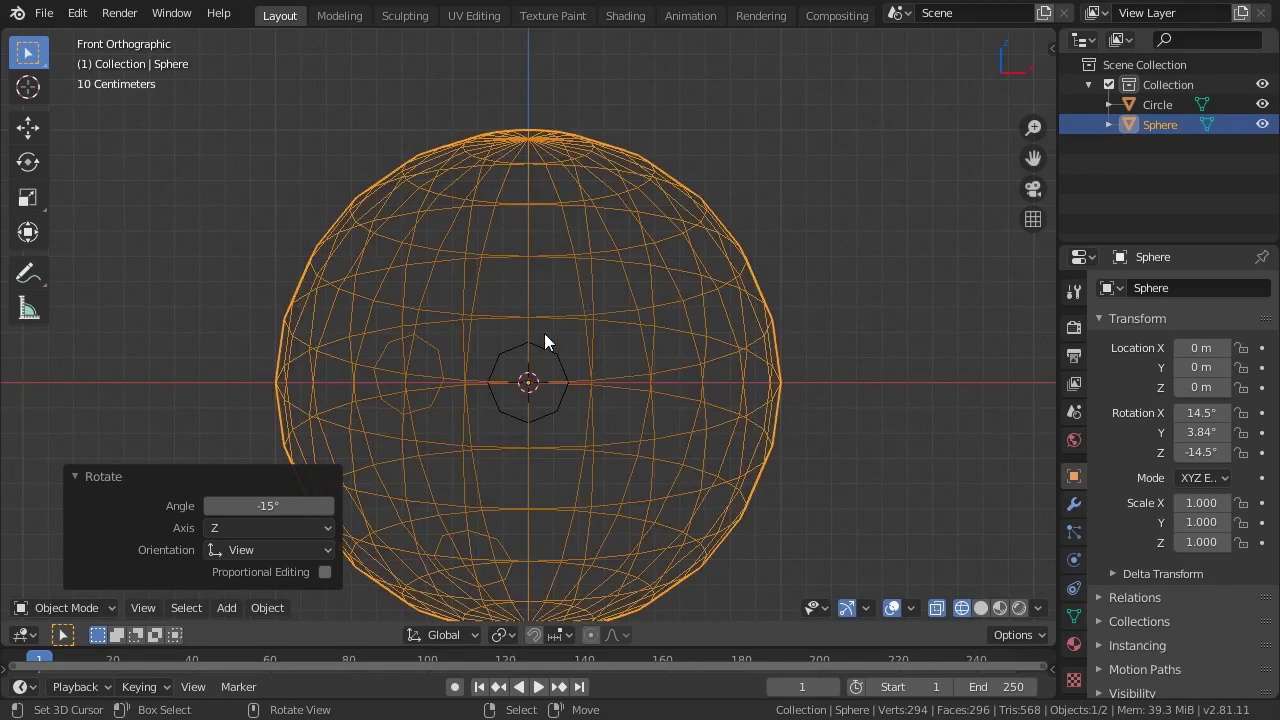
# - Knife-project the circle into the sphere for the third hole outline
pyautogui.click(544, 333)
pyautogui.keyDown('shift'); pyautogui.click(562, 305); pyautogui.keyUp('shift')
pyautogui.press('Tab')
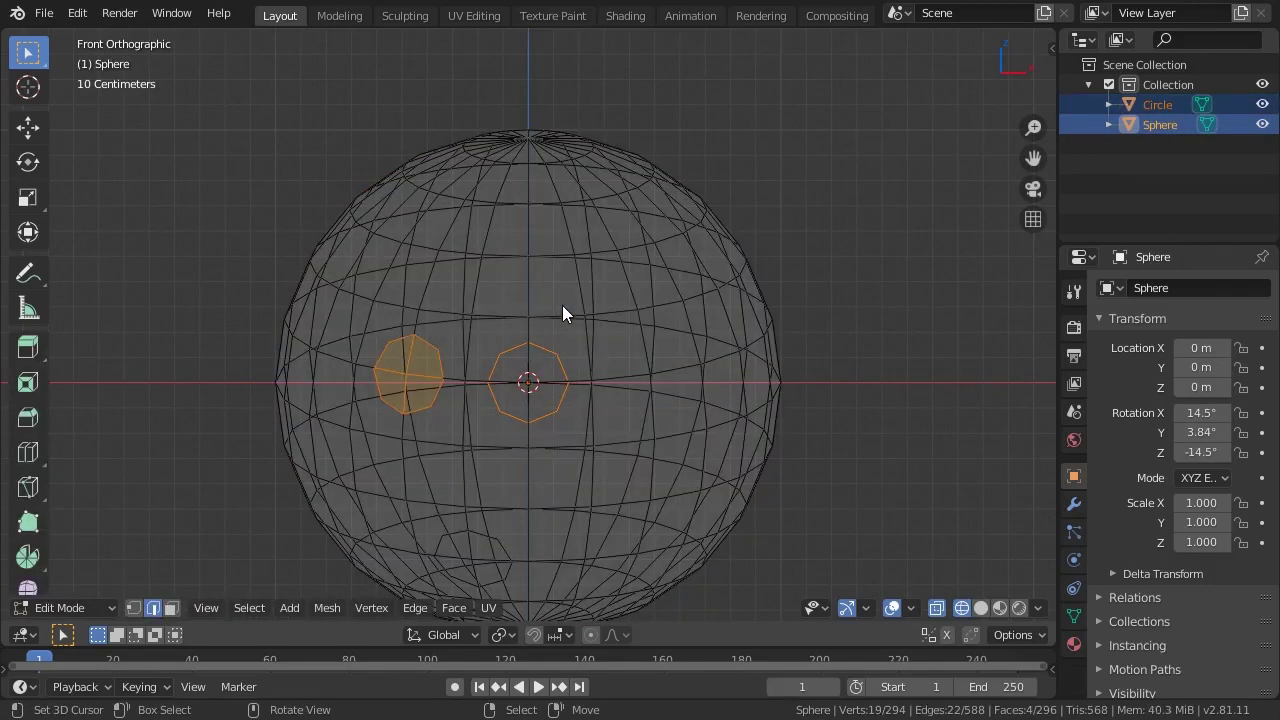
pyautogui.press('a')
pyautogui.press('F3')
pyautogui.write('knife project')
pyautogui.press('Return')
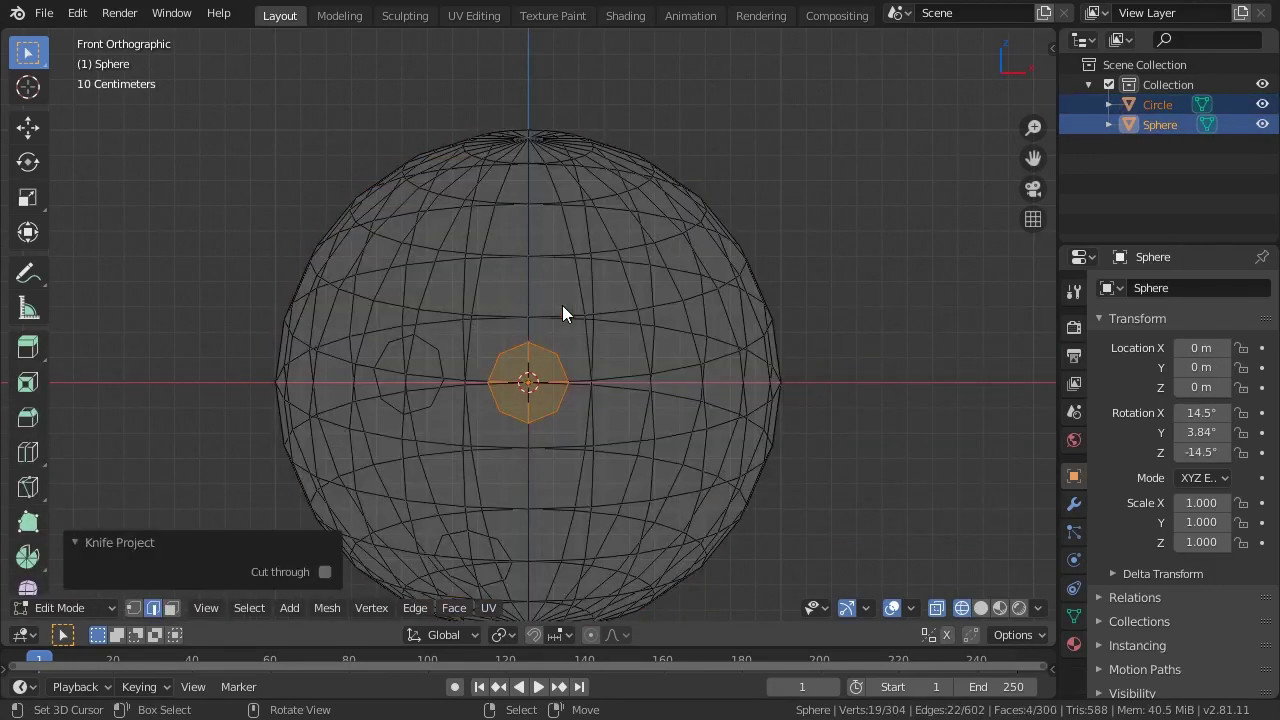
pyautogui.press('Tab')
# - Isolate the sphere in local view, clear its rotation, and edit it in solid shading
pyautogui.press('KP_Divide')
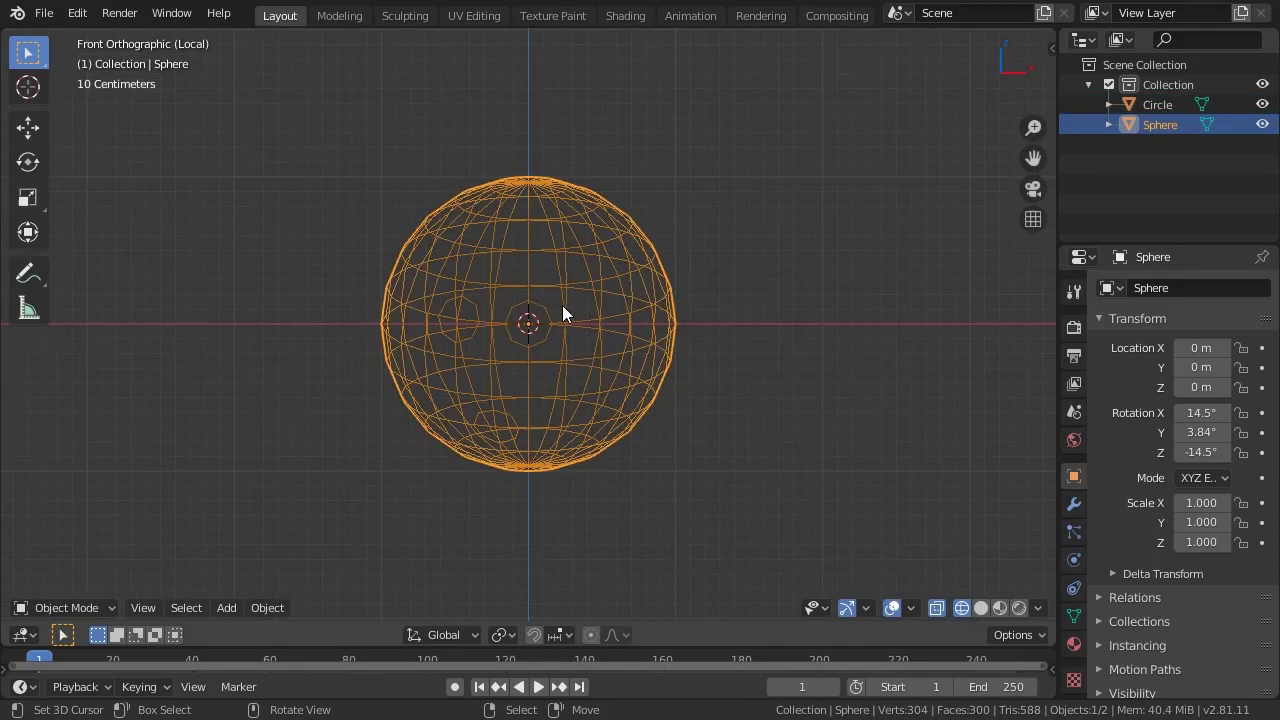
pyautogui.hotkey('alt', 'r')
pyautogui.moveTo(562, 305); pyautogui.dragTo(541, 289, button='middle')
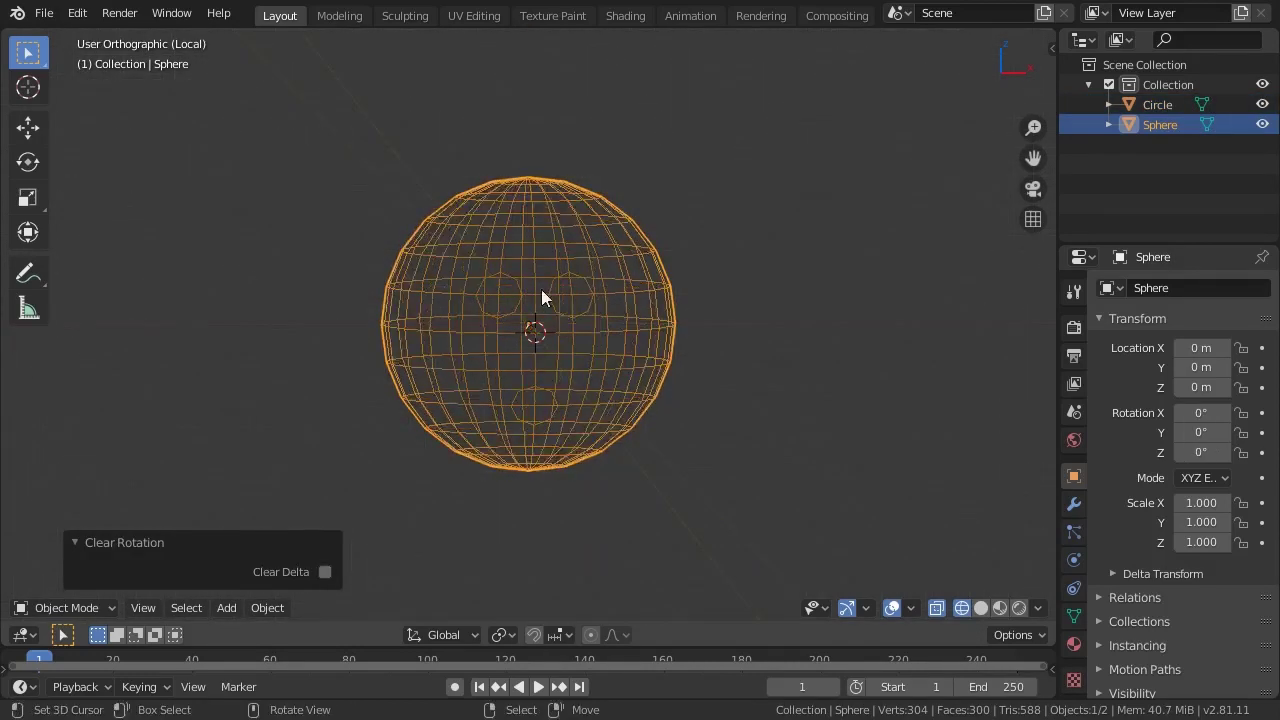
pyautogui.scroll(5, 510, 264)
pyautogui.press('Tab')
pyautogui.hotkey('shift', 'z')
# - Select the finger-hole faces and delete them to open the holes
pyautogui.scroll(-1, 505, 285)
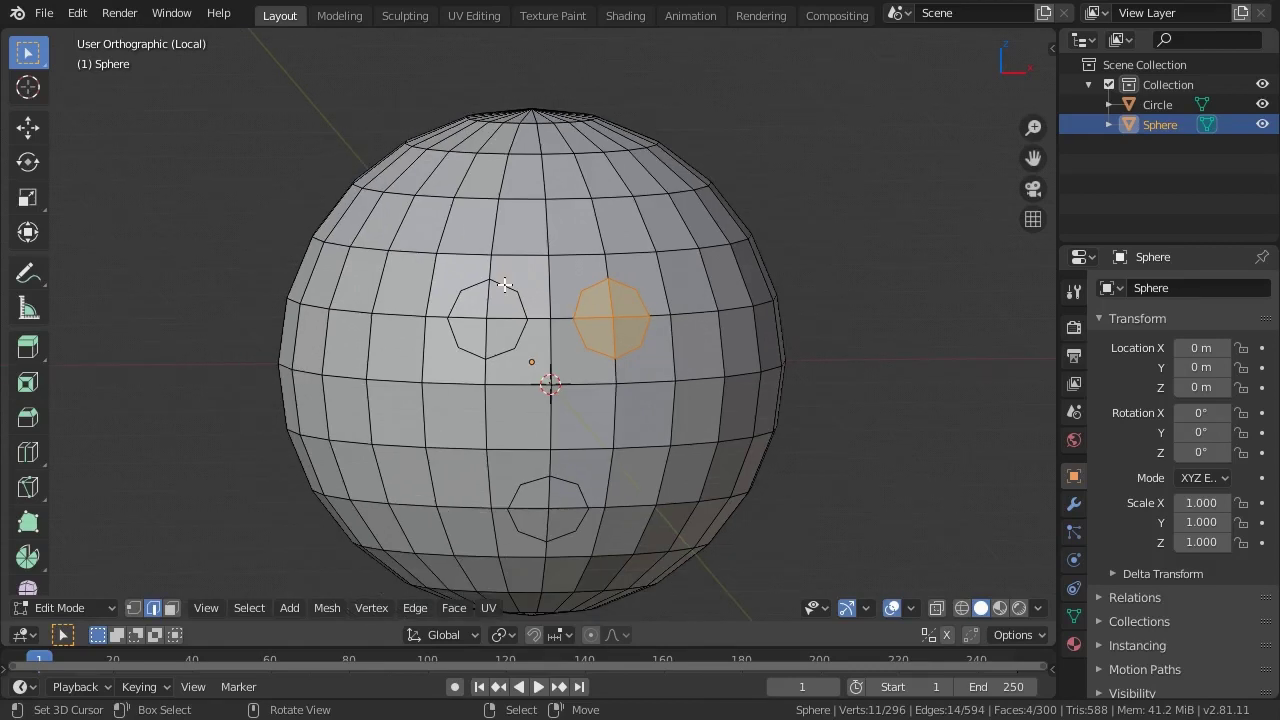
pyautogui.click(171, 608)
pyautogui.press('c')
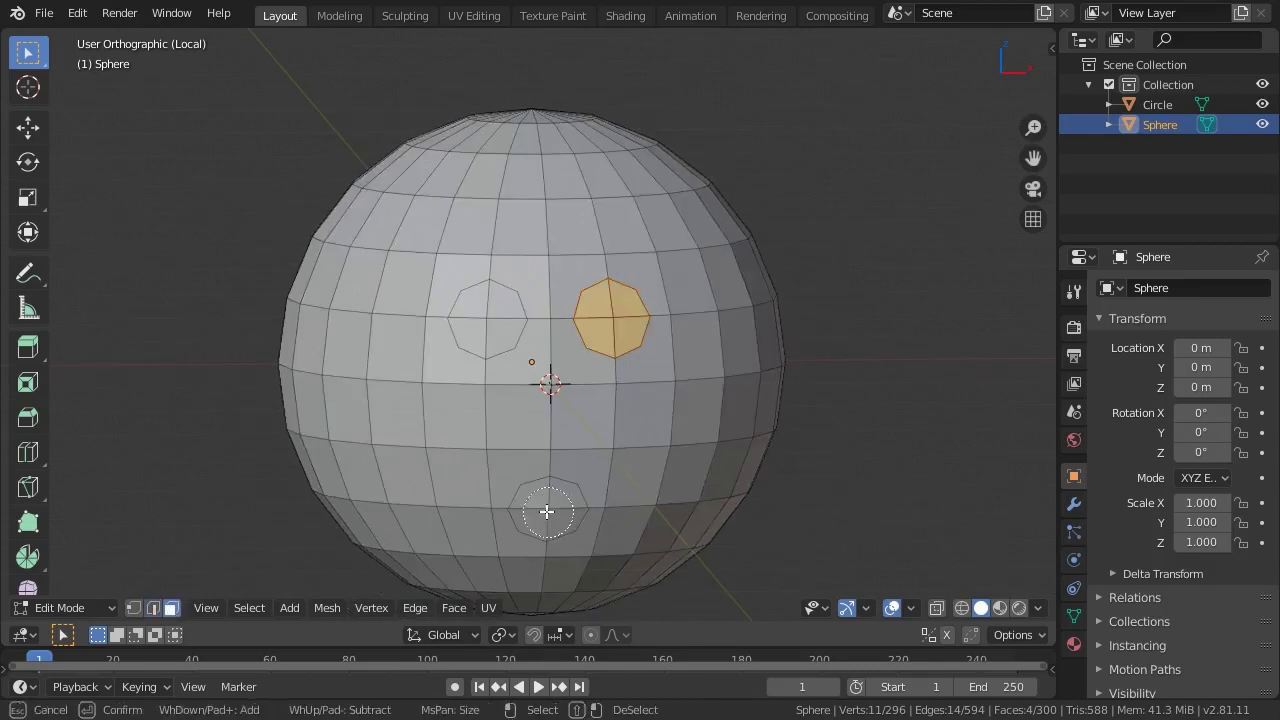
pyautogui.click(543, 509)
pyautogui.click(493, 317)
pyautogui.rightClick(493, 317)
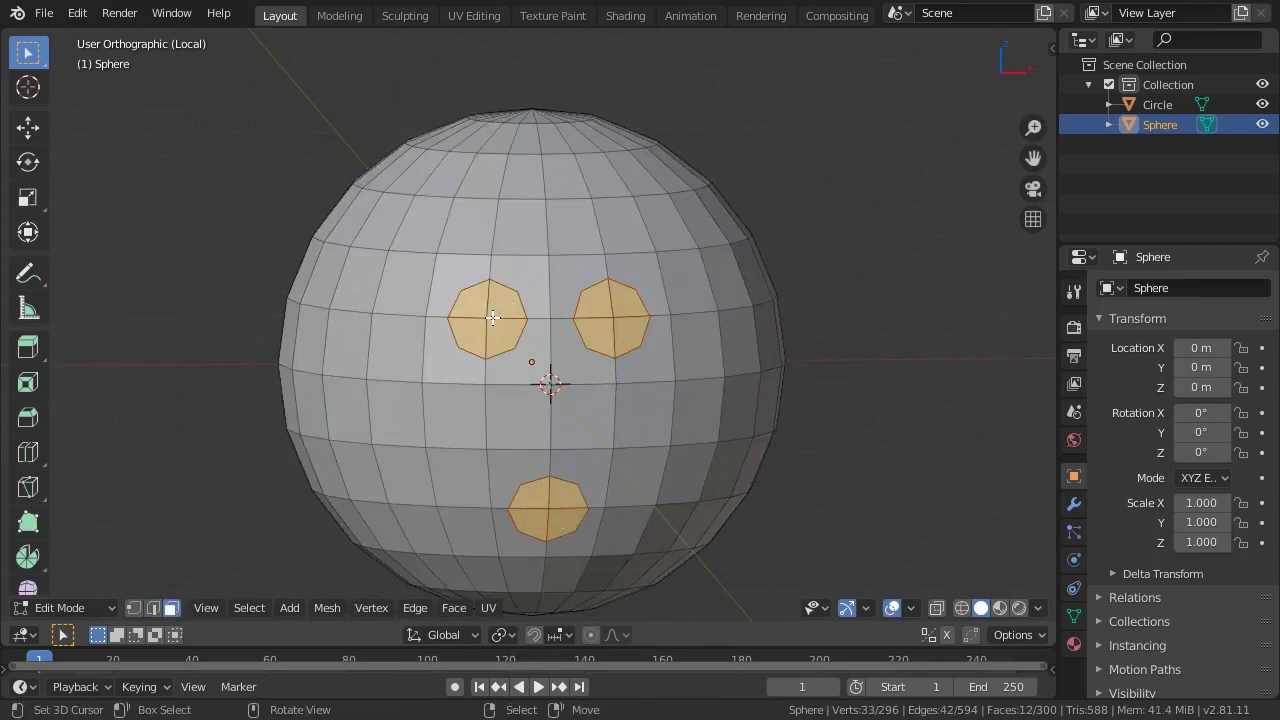
pyautogui.press('x')
pyautogui.click(472, 353)
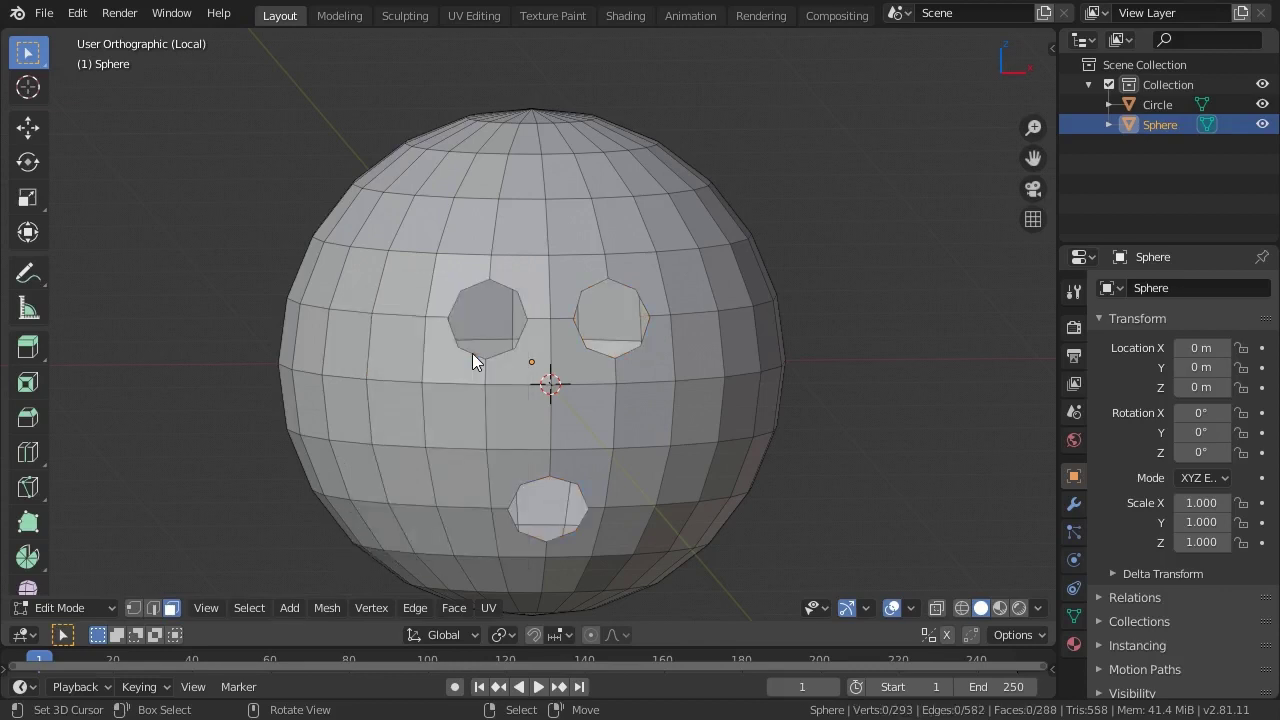
# - Select the faces surrounding the three holes and triangulate them
pyautogui.click(460, 285)
pyautogui.keyDown('shift'); pyautogui.click(520, 285); pyautogui.keyUp('shift')
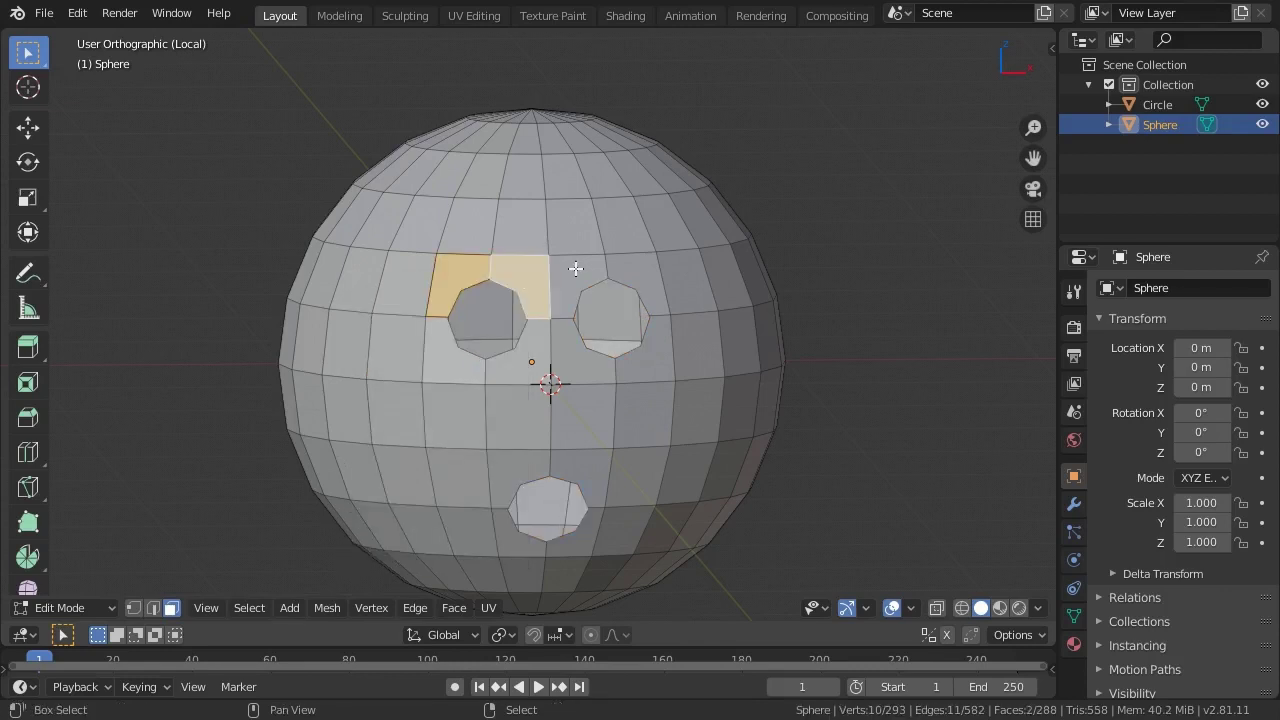
pyautogui.keyDown('shift'); pyautogui.click(576, 268); pyautogui.keyUp('shift')
pyautogui.keyDown('shift'); pyautogui.click(624, 273); pyautogui.keyUp('shift')
pyautogui.keyDown('shift'); pyautogui.click(637, 372); pyautogui.keyUp('shift')
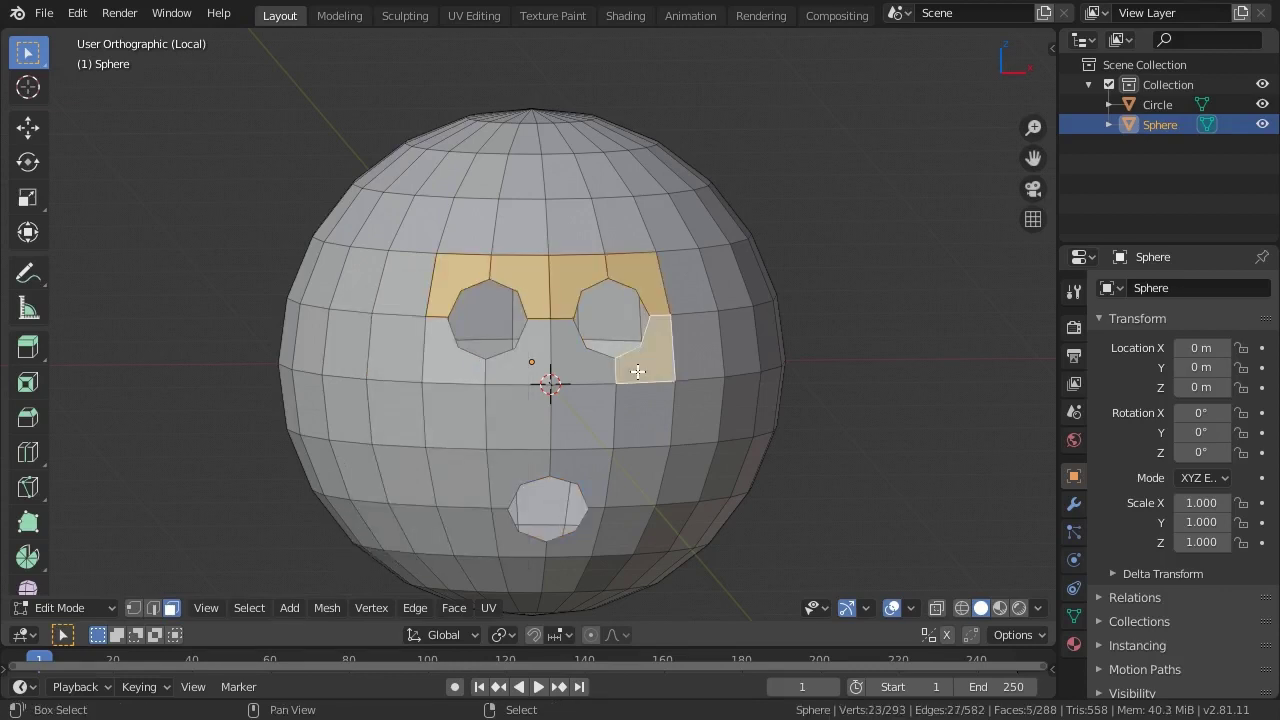
pyautogui.keyDown('shift'); pyautogui.click(581, 368); pyautogui.keyUp('shift')
pyautogui.keyDown('shift'); pyautogui.click(527, 365); pyautogui.keyUp('shift')
pyautogui.keyDown('shift'); pyautogui.click(464, 365); pyautogui.keyUp('shift')
pyautogui.keyDown('shift'); pyautogui.click(511, 467); pyautogui.keyUp('shift')
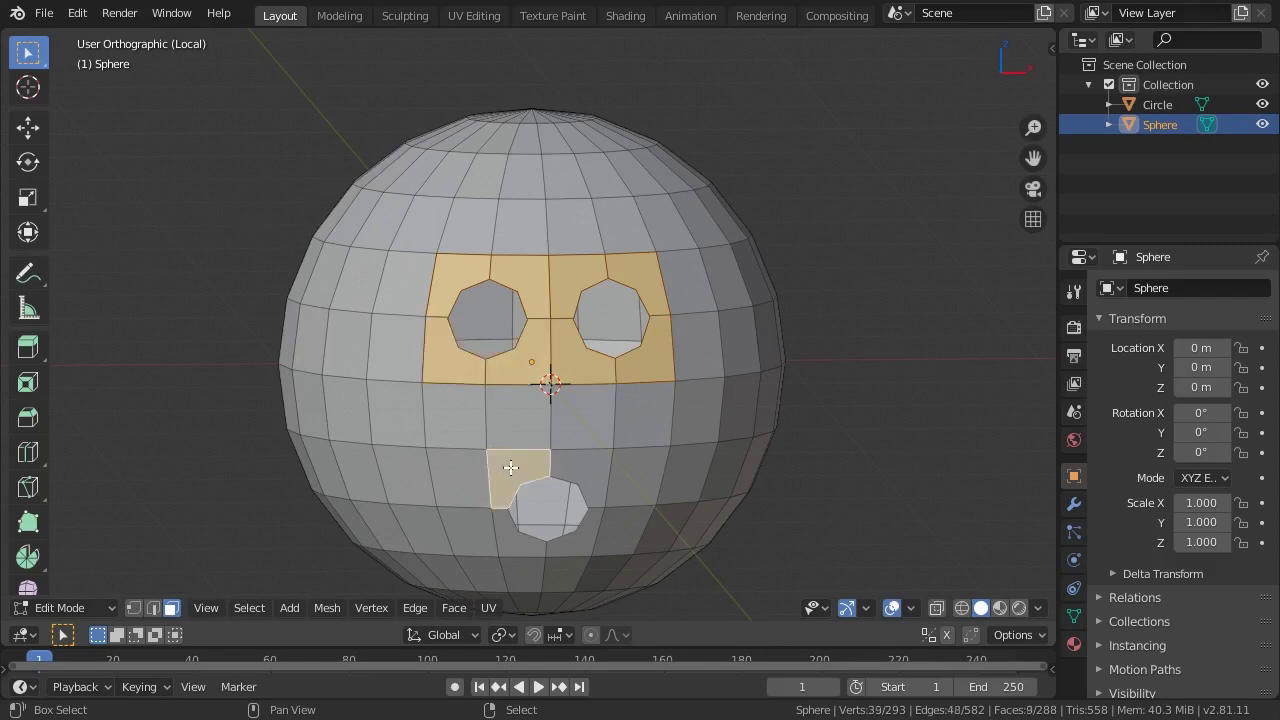
pyautogui.keyDown('shift'); pyautogui.click(580, 464); pyautogui.keyUp('shift')
pyautogui.keyDown('shift'); pyautogui.click(580, 538); pyautogui.keyUp('shift')
pyautogui.keyDown('shift'); pyautogui.click(514, 531); pyautogui.keyUp('shift')
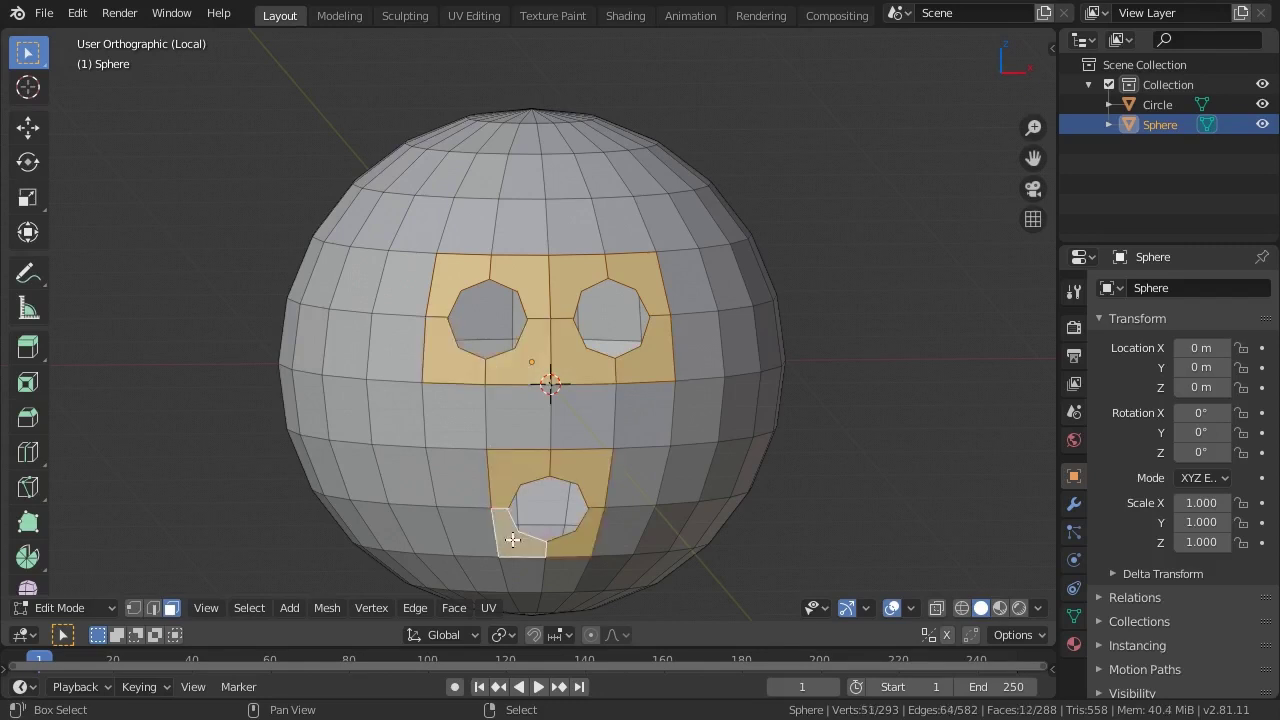
pyautogui.hotkey('ctrl', 't')
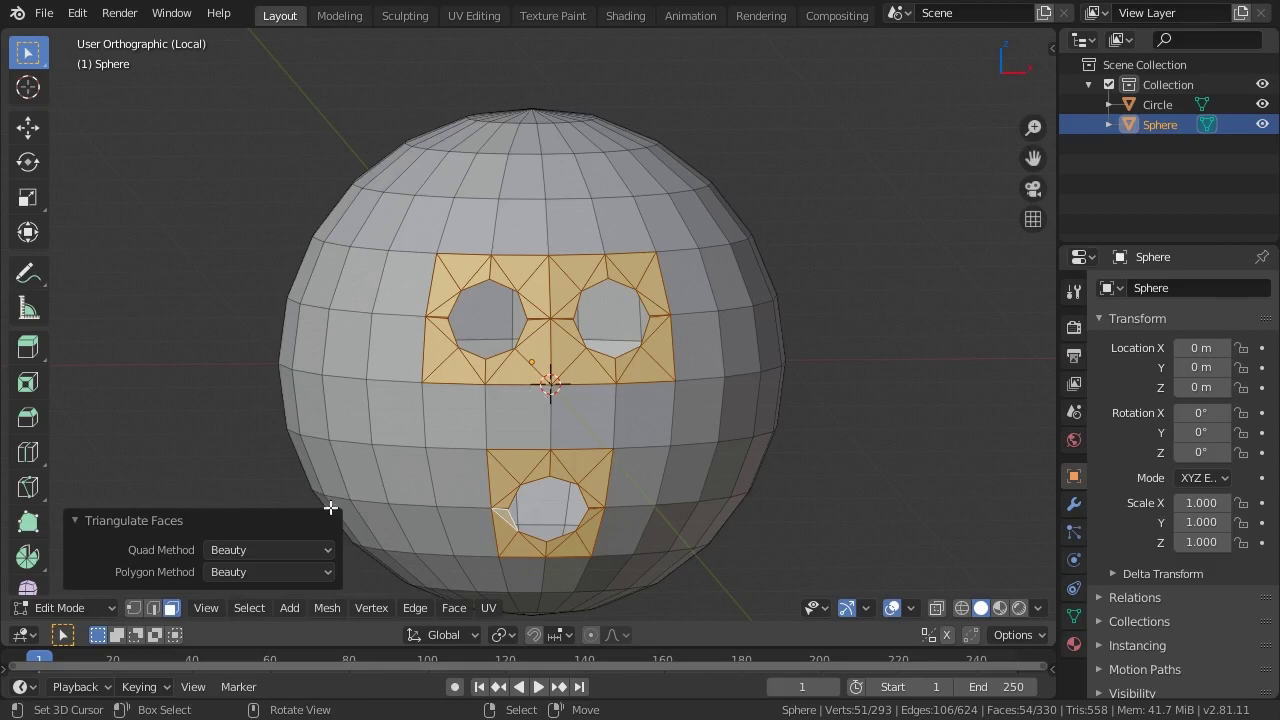
# - In front view, dissolve the two stray edges beside the left finger hole
pyautogui.click(153, 607)
pyautogui.press('KP_1')
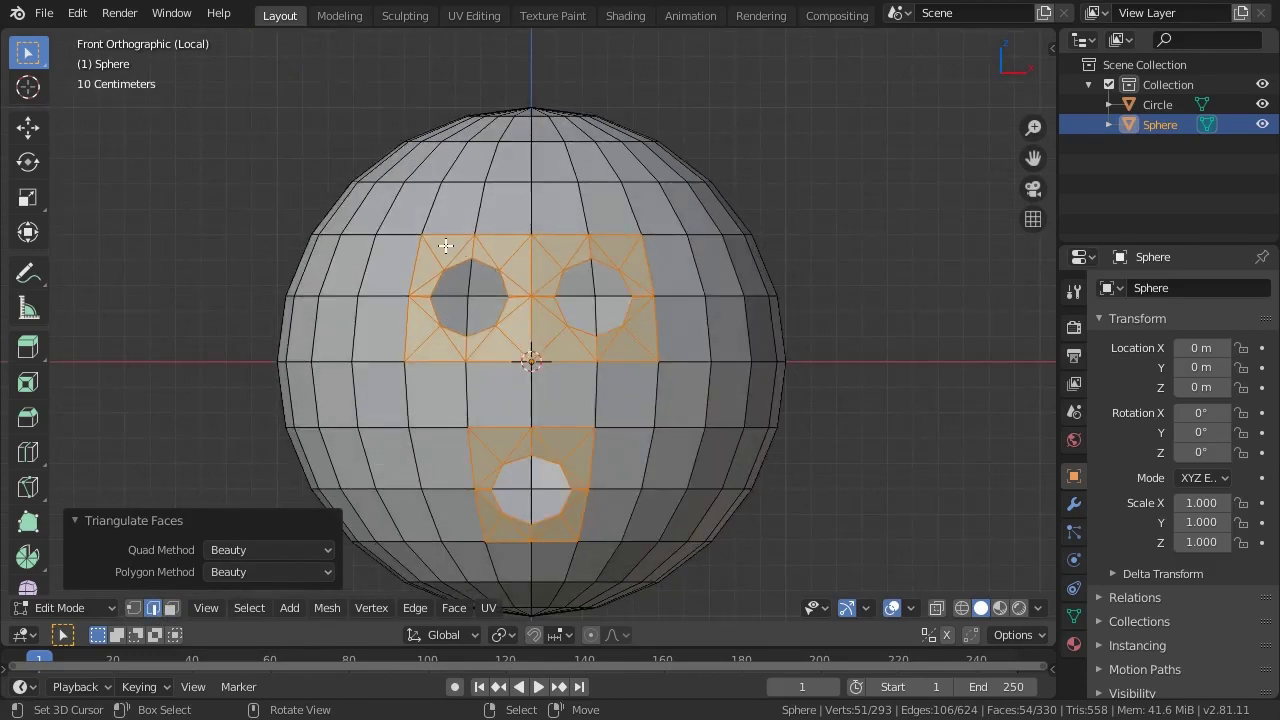
pyautogui.scroll(5, 445, 245)
pyautogui.scroll(3, 423, 349)
pyautogui.click(377, 309)
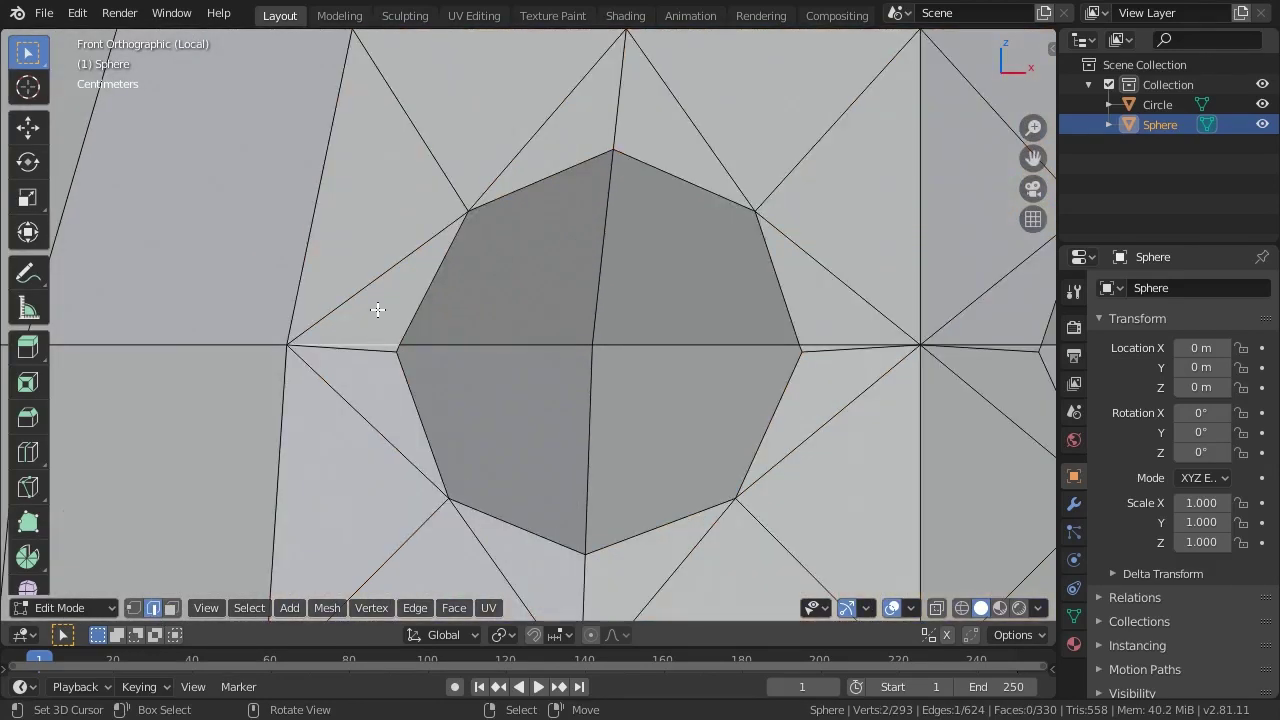
pyautogui.keyDown('shift'); pyautogui.click(381, 262); pyautogui.keyUp('shift')
pyautogui.hotkey('ctrl', 'x')
# - Dissolve the diagonal and horizontal edges around and between the two upper holes
pyautogui.click(543, 126)
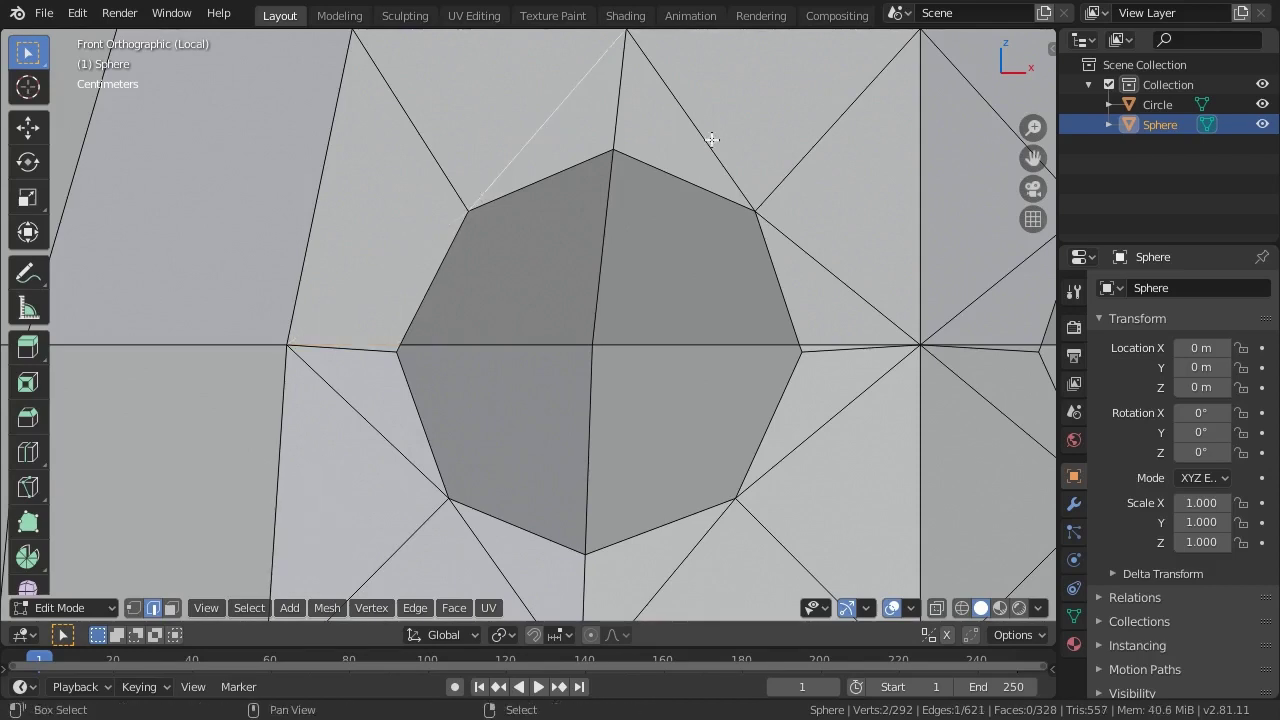
pyautogui.keyDown('shift'); pyautogui.click(708, 140); pyautogui.keyUp('shift')
pyautogui.keyDown('shift'); pyautogui.click(814, 264); pyautogui.keyUp('shift')
pyautogui.keyDown('shift'); pyautogui.click(823, 346); pyautogui.keyUp('shift')
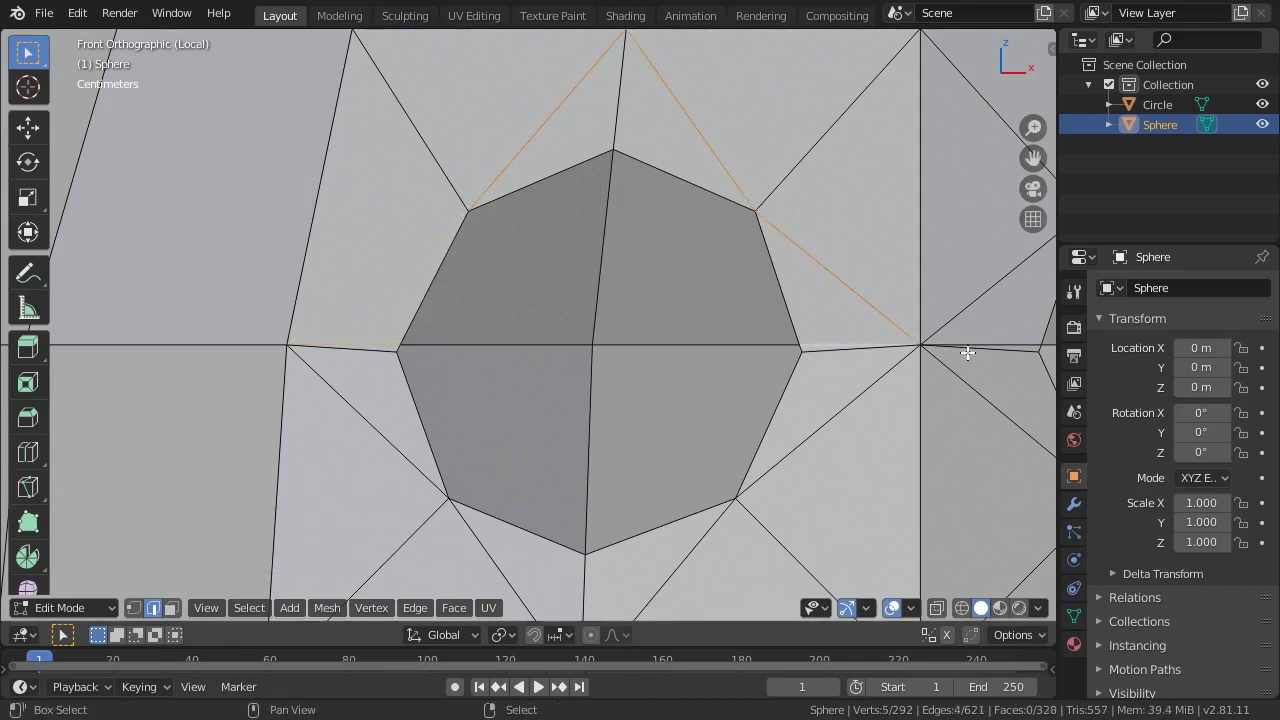
pyautogui.keyDown('shift'); pyautogui.click(967, 349); pyautogui.keyUp('shift')
pyautogui.keyDown('shift'); pyautogui.click(975, 303); pyautogui.keyUp('shift')
pyautogui.scroll(-3, 783, 269)
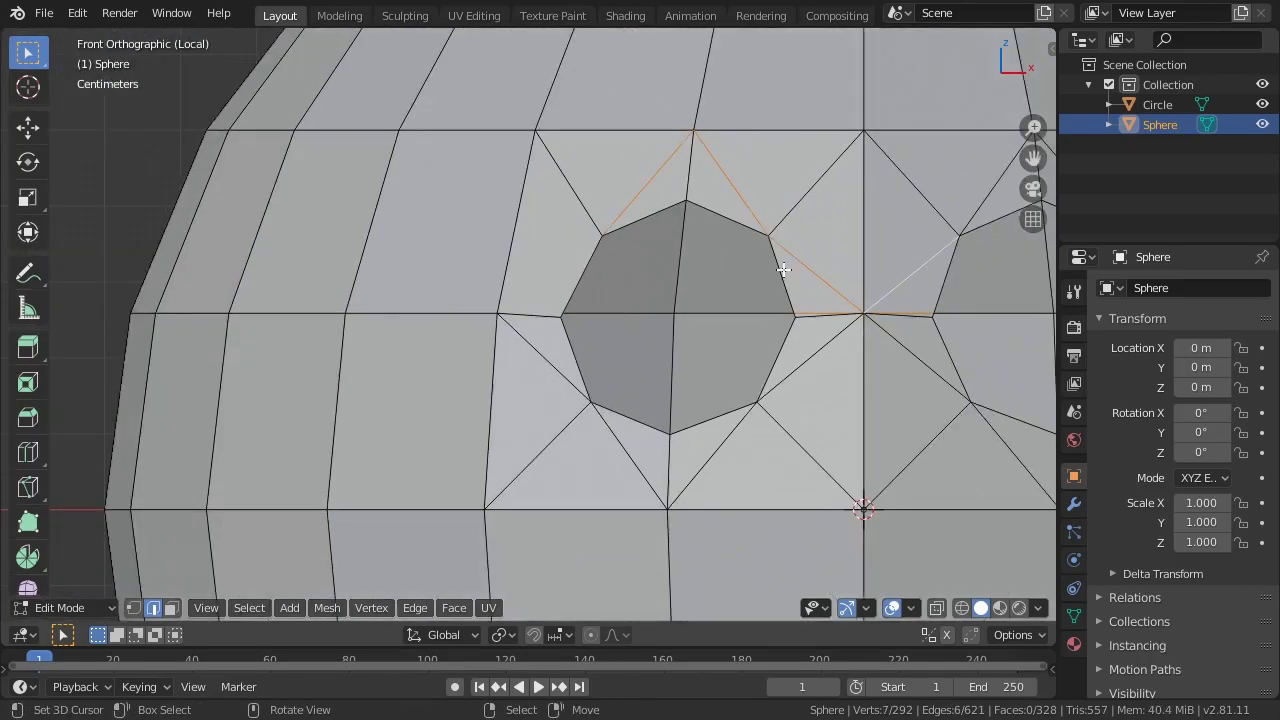
pyautogui.scroll(-3, 783, 269)
pyautogui.keyDown('shift'); pyautogui.moveTo(746, 266); pyautogui.dragTo(837, 169, button='middle'); pyautogui.keyUp('shift')
pyautogui.scroll(2, 828, 229)
pyautogui.keyDown('shift'); pyautogui.click(828, 228); pyautogui.keyUp('shift')
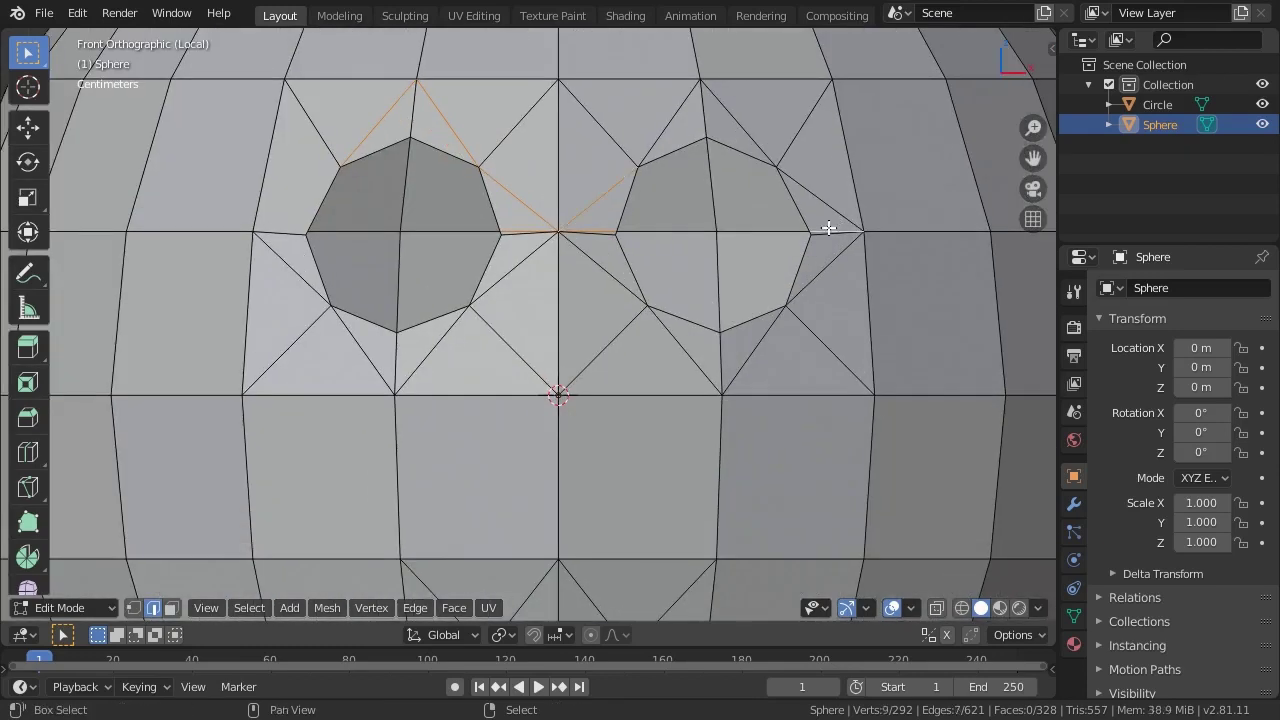
pyautogui.keyDown('shift'); pyautogui.click(826, 197); pyautogui.keyUp('shift')
pyautogui.keyDown('shift'); pyautogui.click(728, 104); pyautogui.keyUp('shift')
pyautogui.keyDown('shift'); pyautogui.click(663, 103); pyautogui.keyUp('shift')
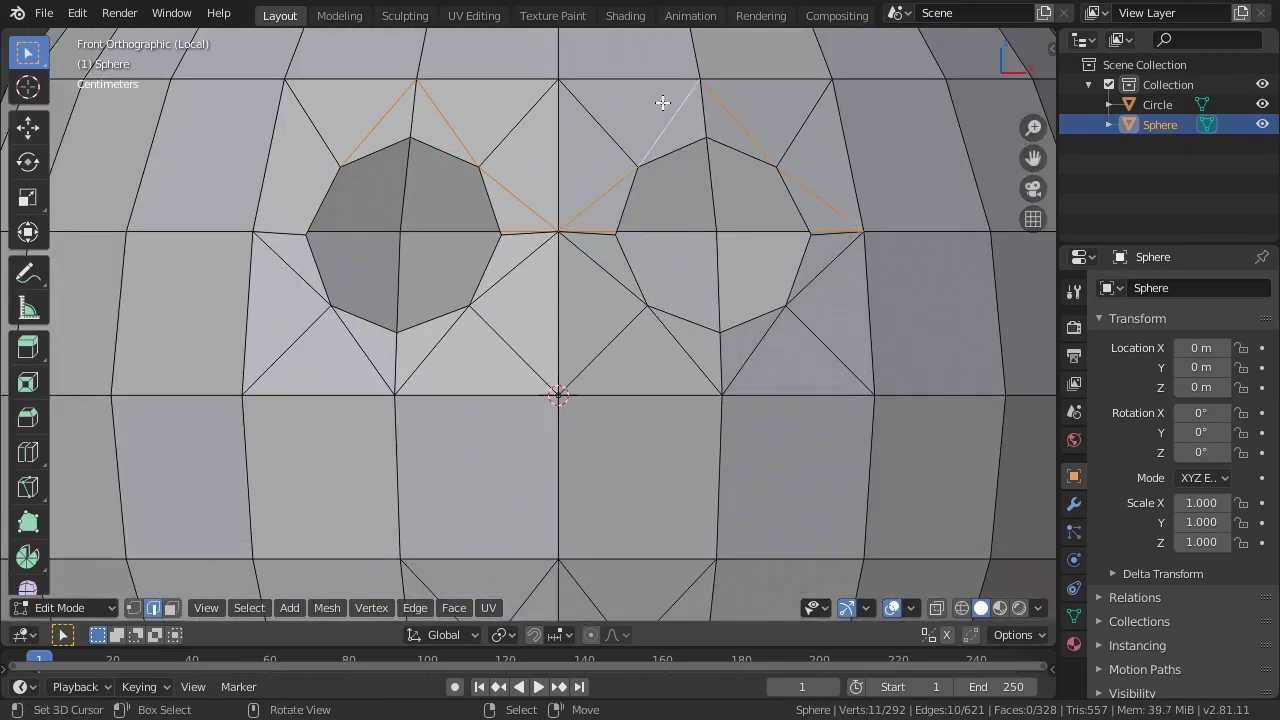
pyautogui.hotkey('ctrl', 'x')
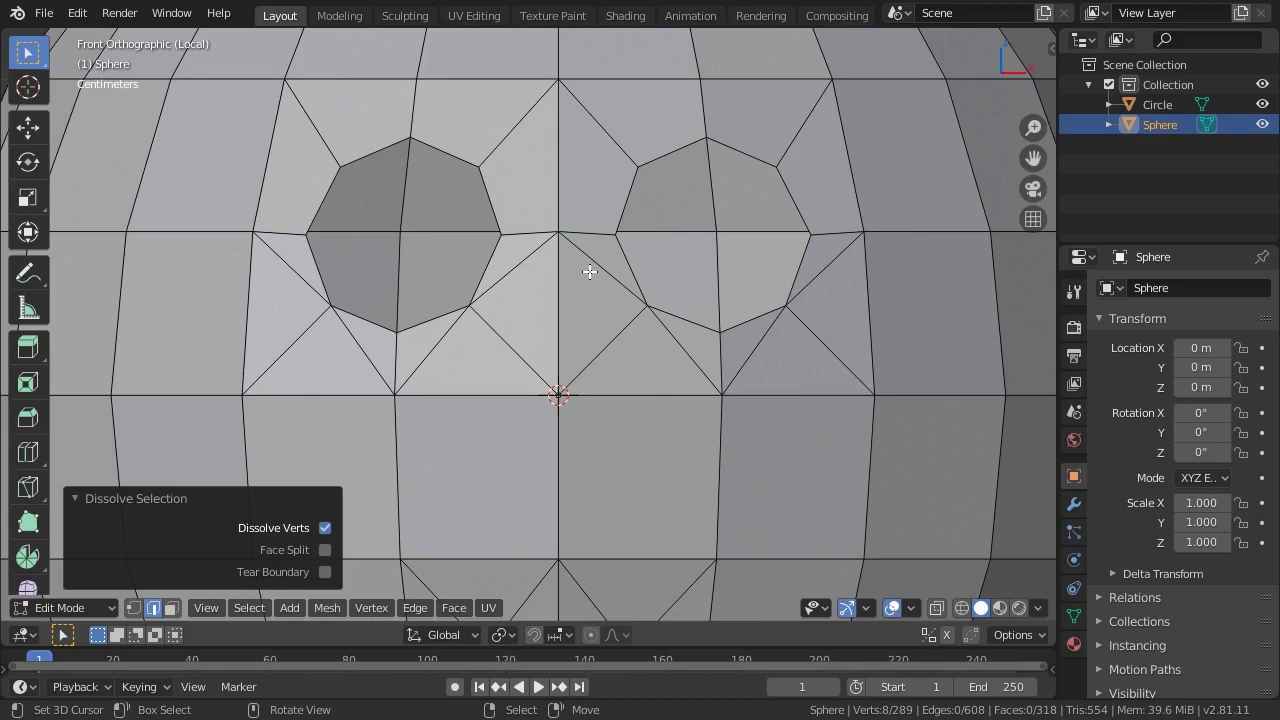
# - Dissolve the five edges at the centre and below the left hole
pyautogui.click(590, 271)
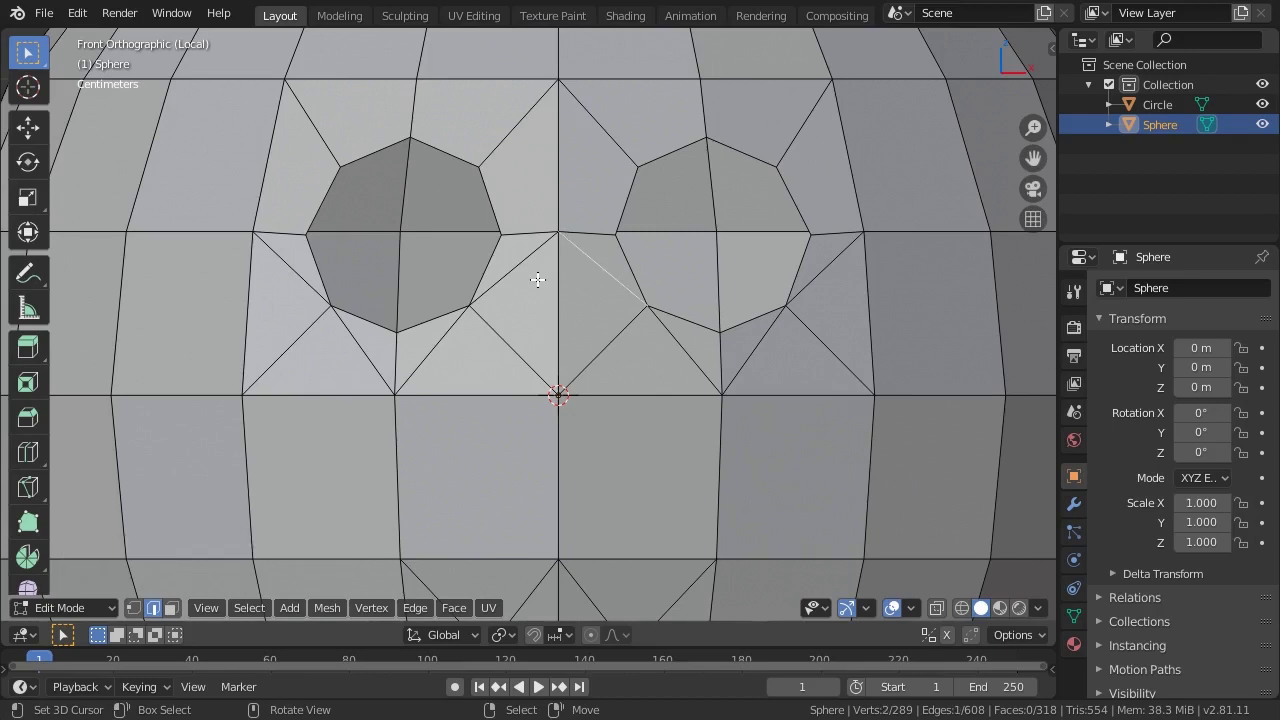
pyautogui.keyDown('shift'); pyautogui.click(505, 283); pyautogui.keyUp('shift')
pyautogui.keyDown('shift'); pyautogui.click(418, 346); pyautogui.keyUp('shift')
pyautogui.keyDown('shift'); pyautogui.click(340, 358); pyautogui.keyUp('shift')
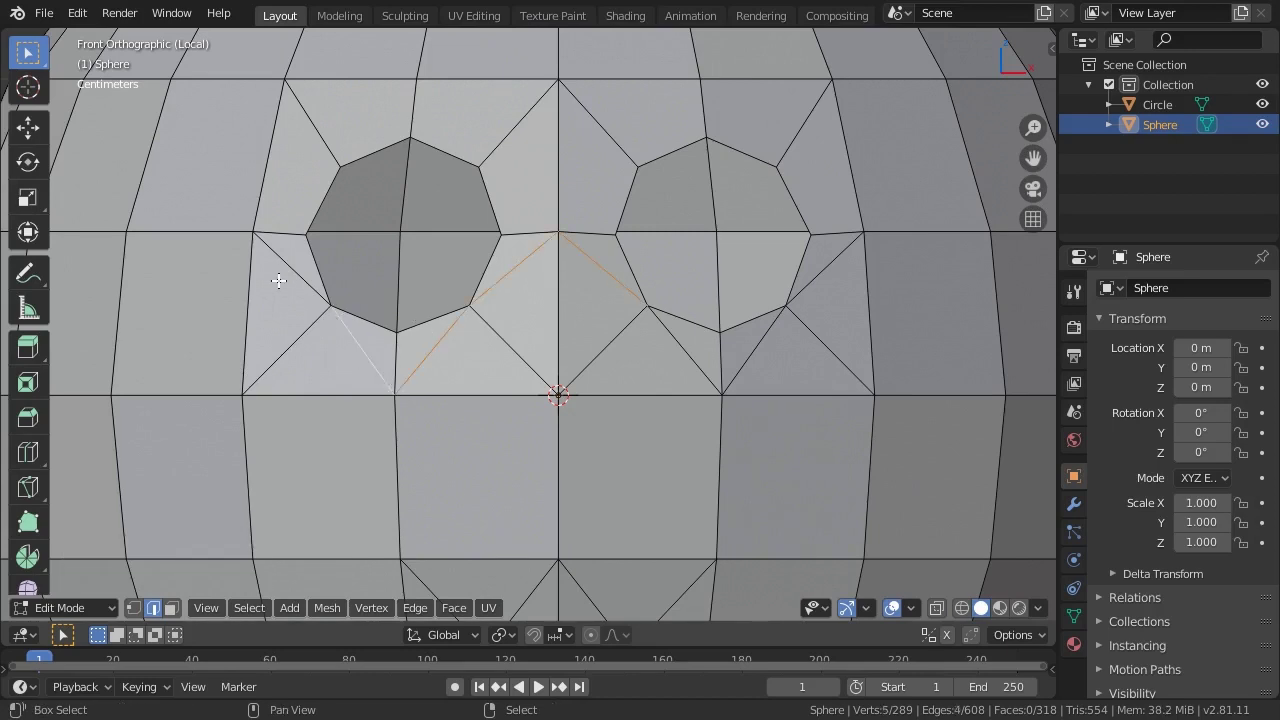
pyautogui.keyDown('shift'); pyautogui.click(285, 281); pyautogui.keyUp('shift')
pyautogui.hotkey('ctrl', 'x')
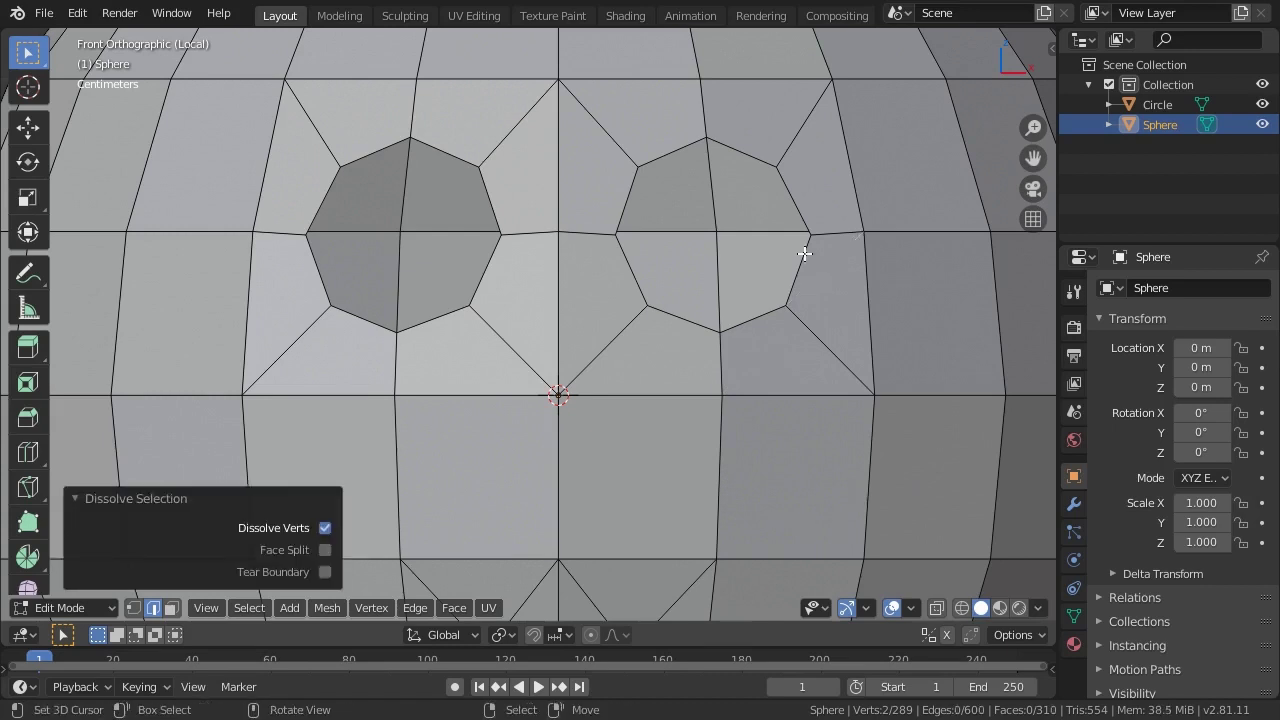
# - Dissolve three stray edges around the lower finger hole one by one
pyautogui.scroll(-4, 749, 543)
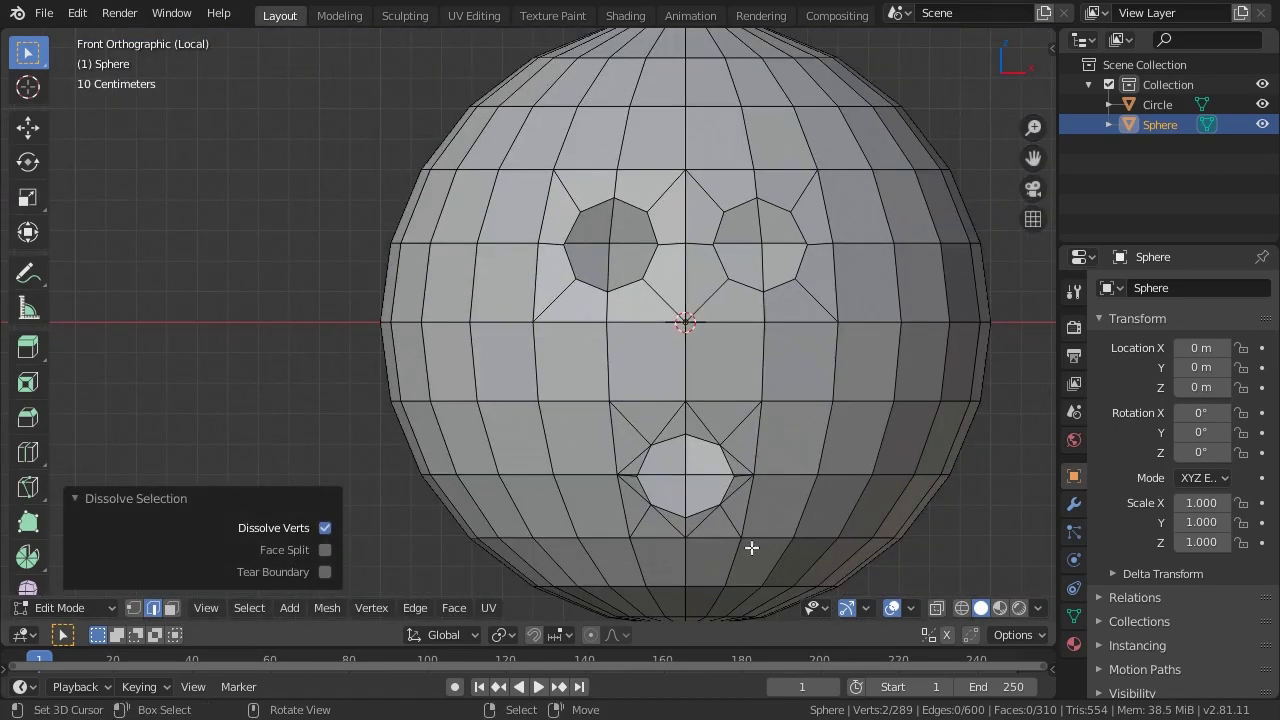
pyautogui.scroll(2, 746, 554)
pyautogui.scroll(3, 663, 483)
pyautogui.click(660, 480)
pyautogui.hotkey('ctrl', 'x')
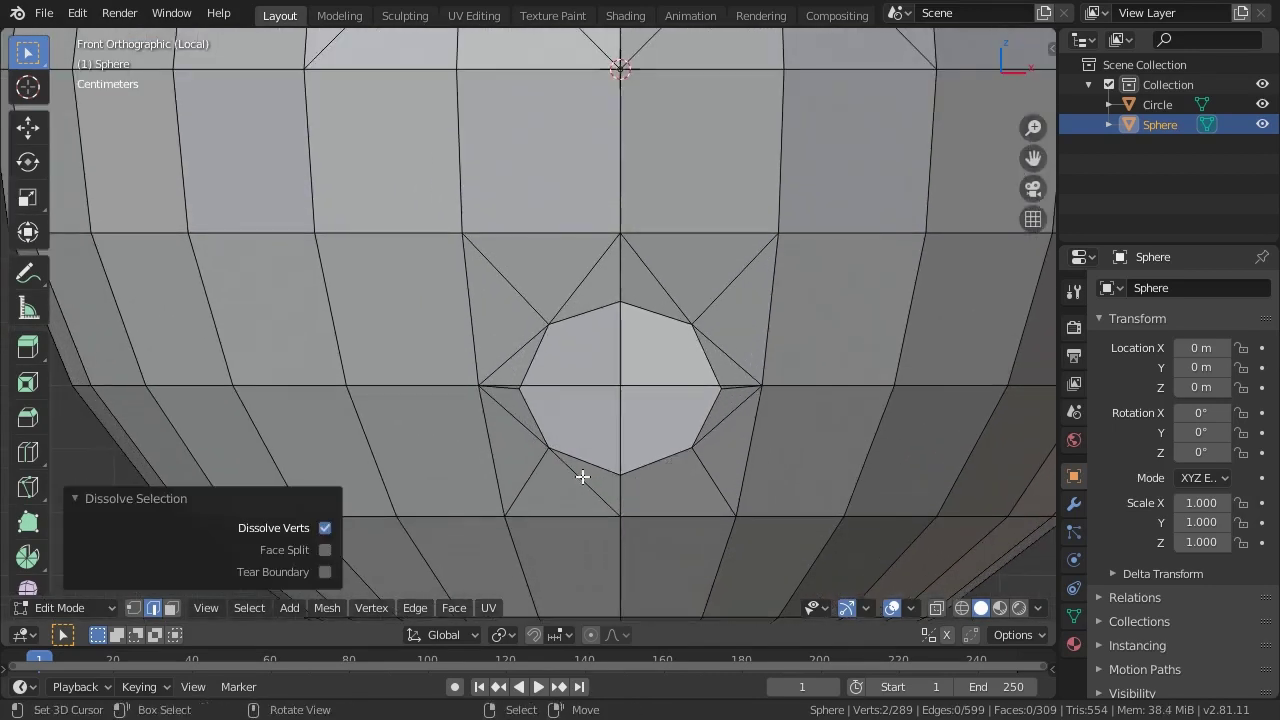
pyautogui.click(580, 474)
pyautogui.hotkey('ctrl', 'x')
pyautogui.click(705, 435)
pyautogui.hotkey('ctrl', 'x')
# - Dissolve the edges right of the lower hole and both diagonals above it
pyautogui.click(720, 426)
pyautogui.hotkey('ctrl', 'x')
pyautogui.click(731, 348)
pyautogui.hotkey('ctrl', 'x')
pyautogui.click(670, 300)
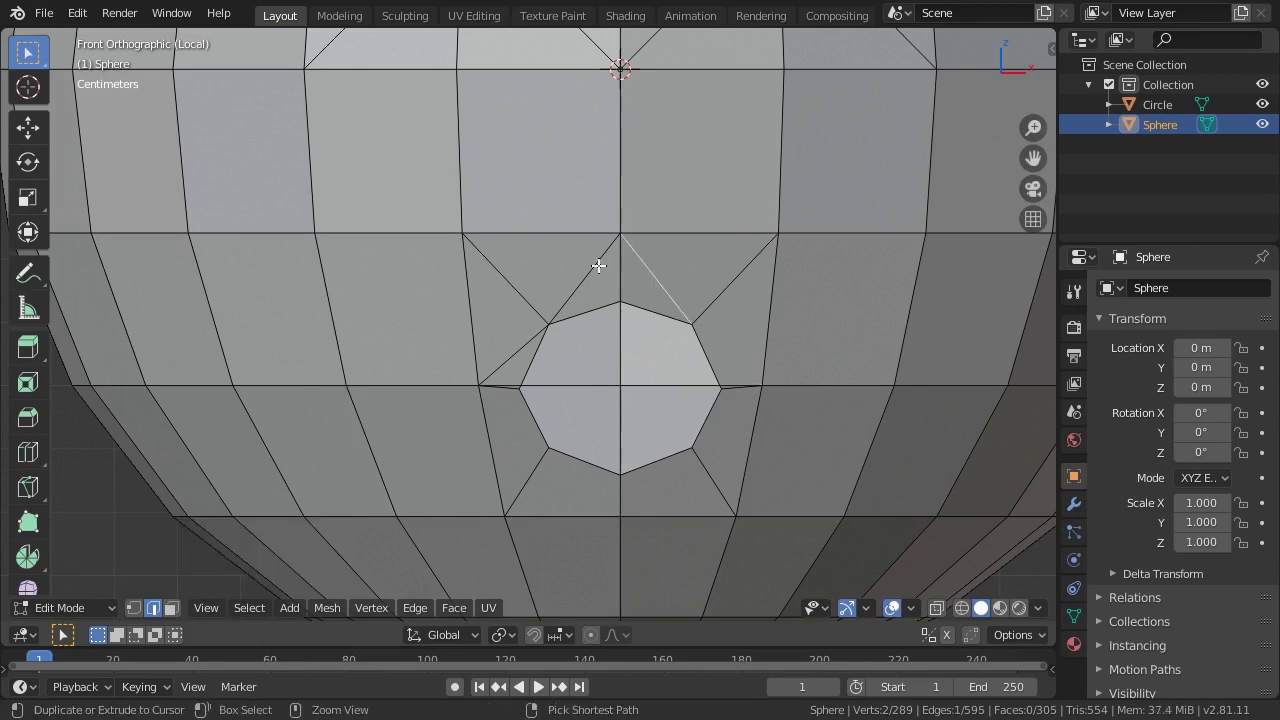
pyautogui.keyDown('shift'); pyautogui.click(598, 265); pyautogui.keyUp('shift')
pyautogui.hotkey('ctrl', 'x')
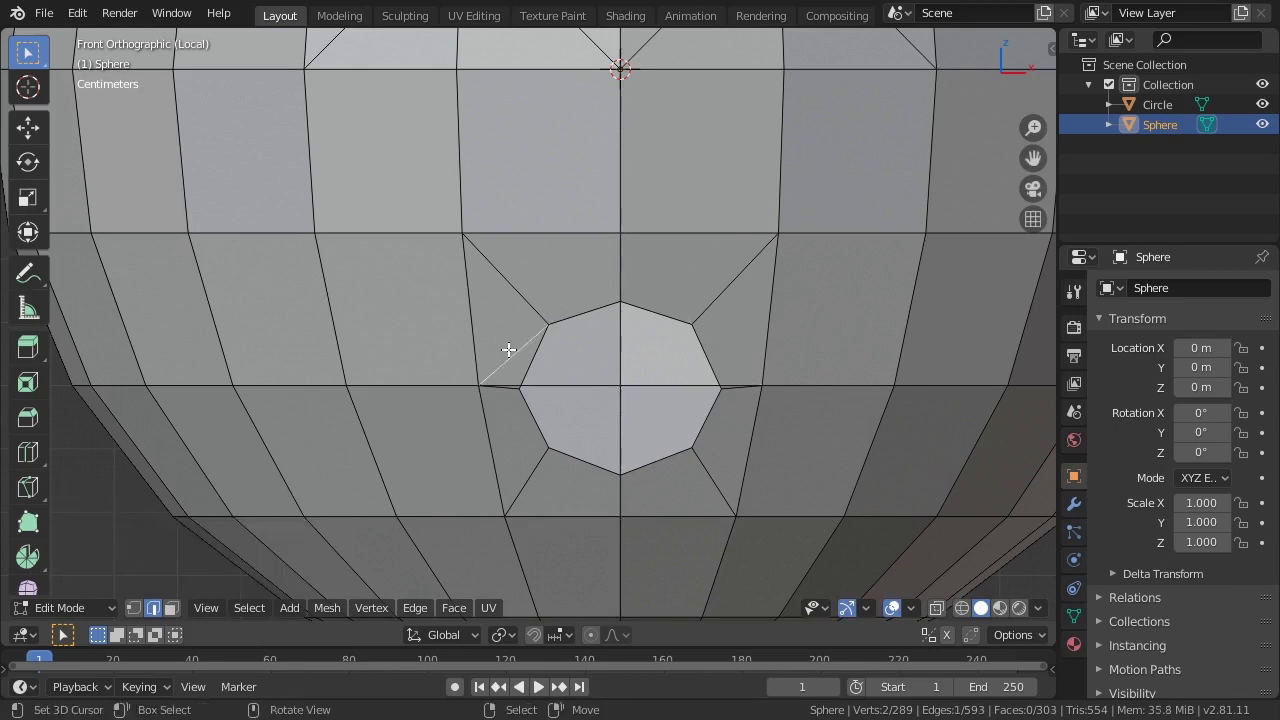
# - Dissolve the leftover vertex beside the lower hole and frame the whole sphere
pyautogui.click(728, 377)
pyautogui.hotkey('ctrl', 'x')
pyautogui.scroll(-1, 725, 371)
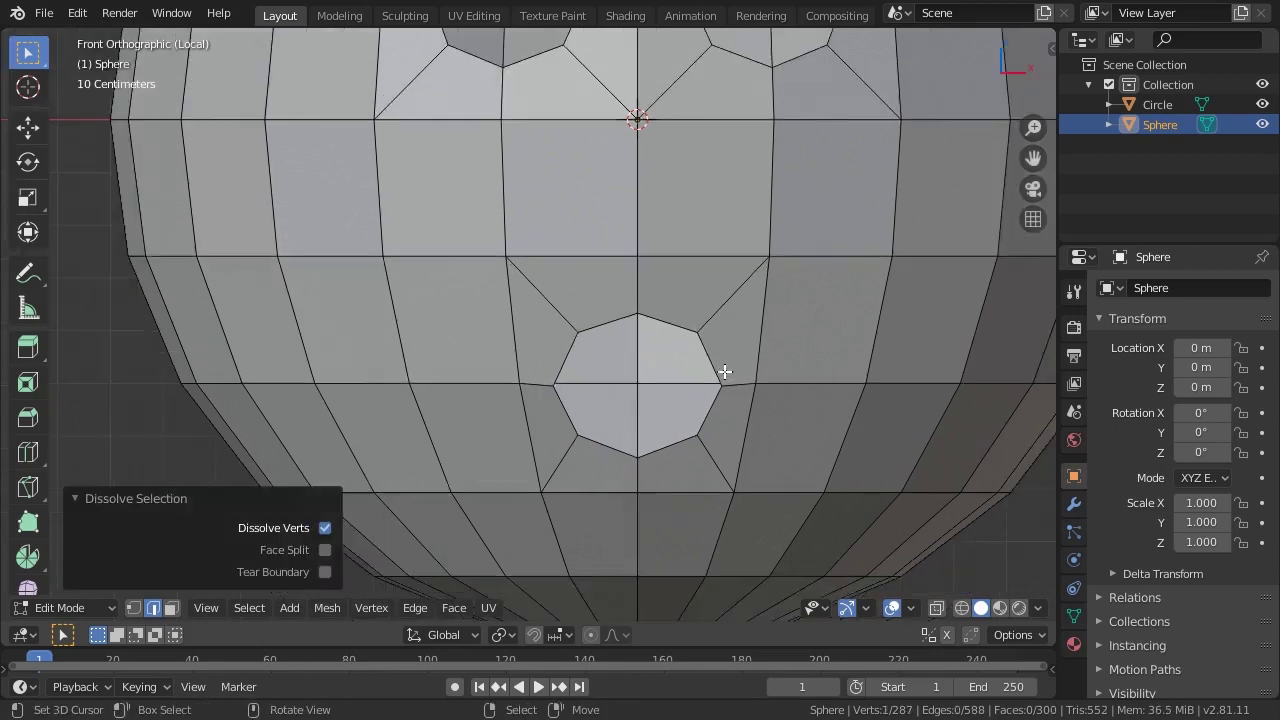
pyautogui.scroll(-3, 700, 350)
pyautogui.press('Home')
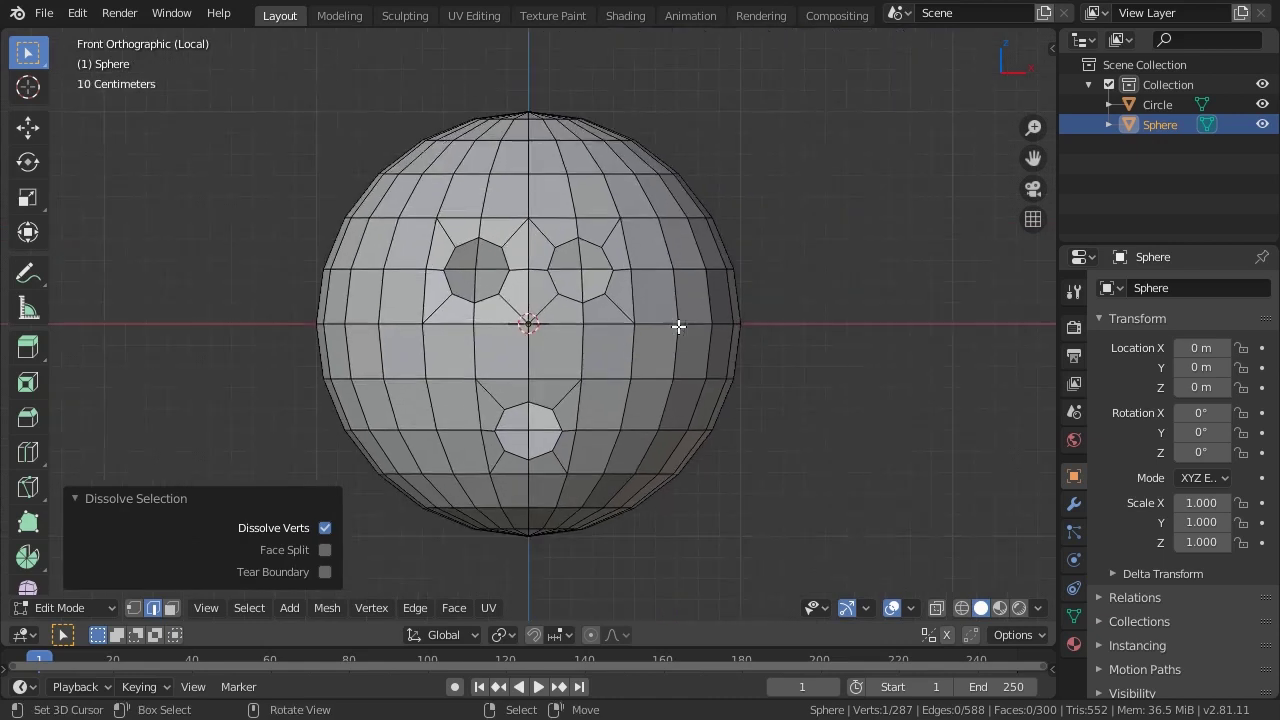
pyautogui.press('Tab')
pyautogui.moveTo(557, 250); pyautogui.dragTo(694, 300, button='middle')
# - Apply Shade Smooth to all of the sphere's faces and return to Object Mode
pyautogui.press('Tab')
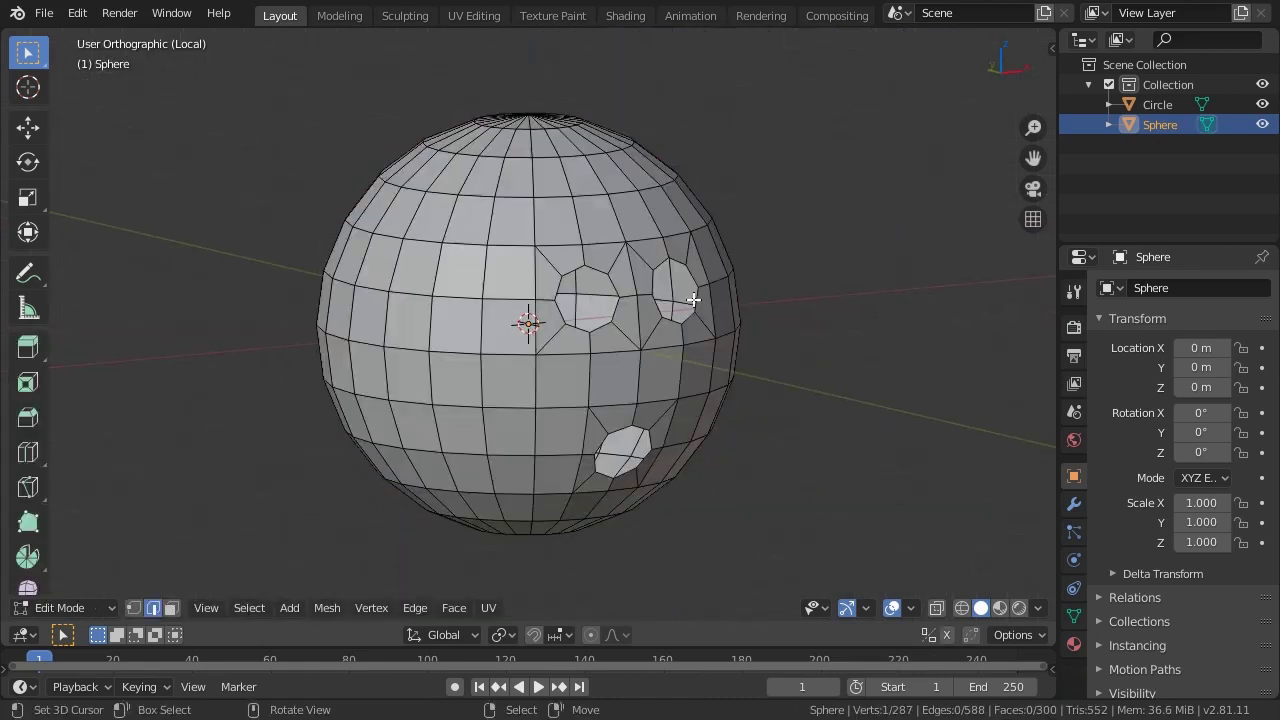
pyautogui.press('a')
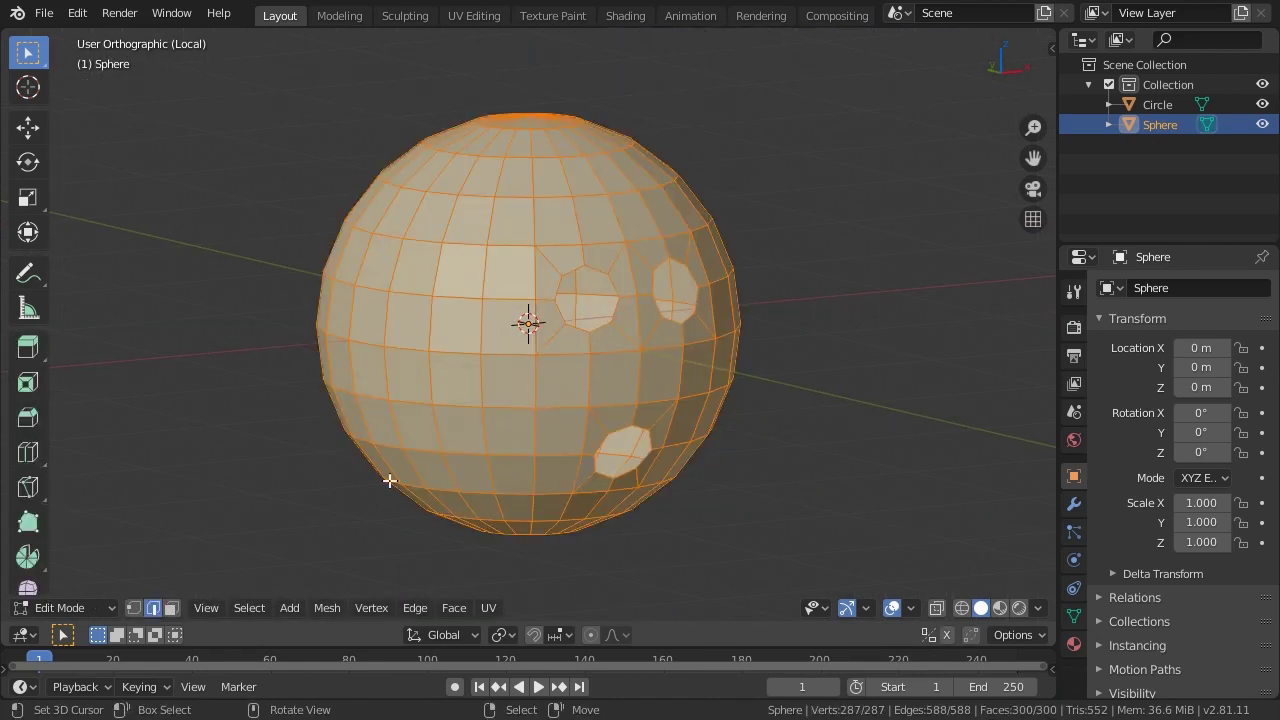
pyautogui.click(172, 608)
pyautogui.rightClick(510, 288)
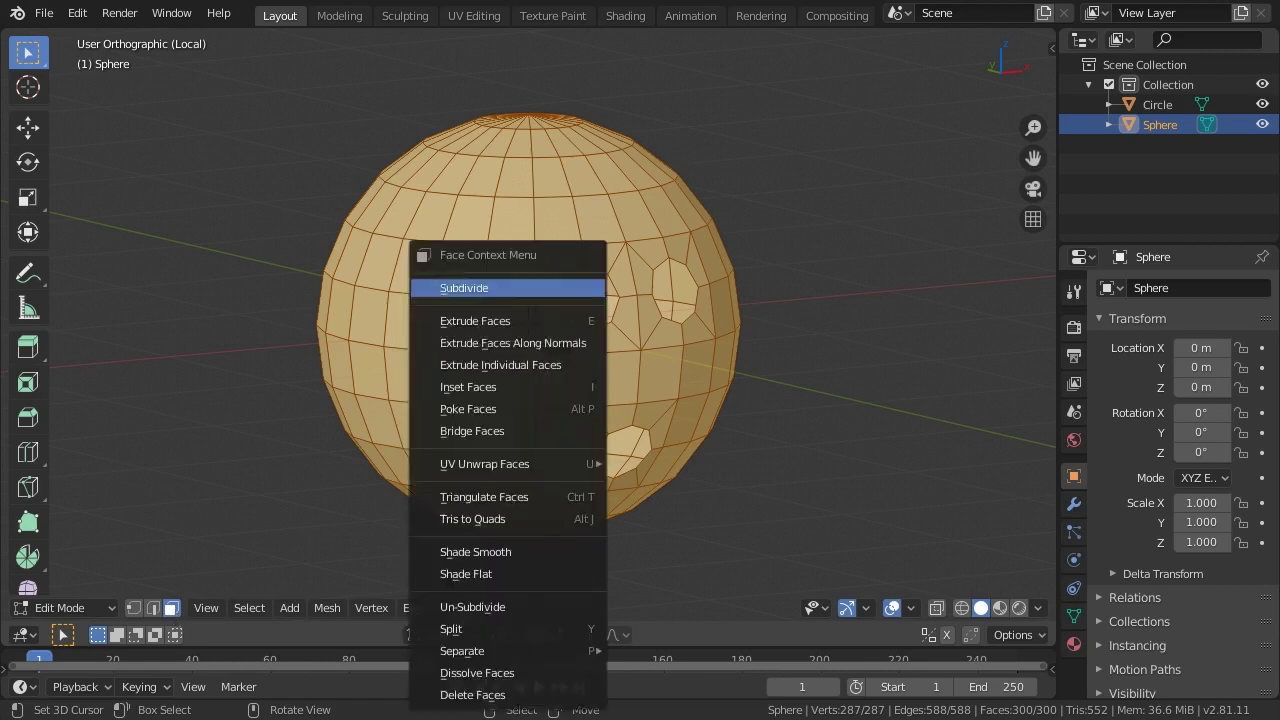
pyautogui.click(525, 547)
pyautogui.press('Tab')
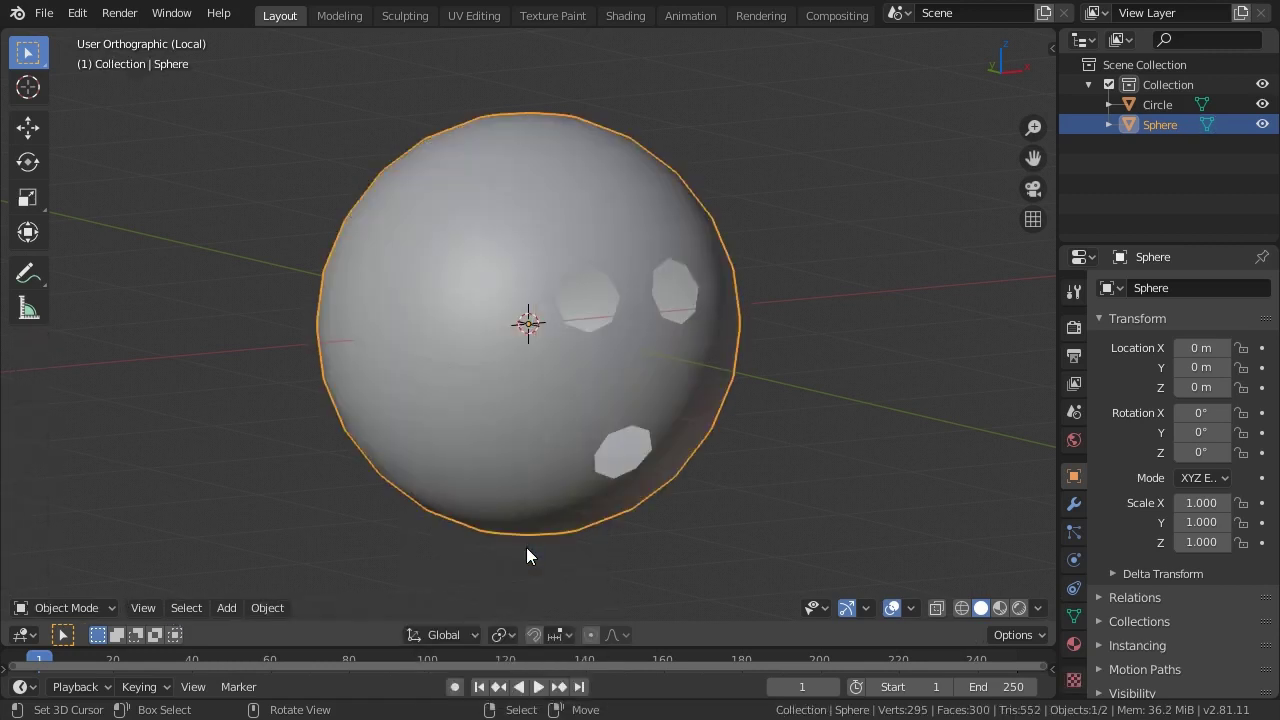
# - Add a Subdivision Surface modifier to the sphere and collapse its panel
pyautogui.click(1073, 503)
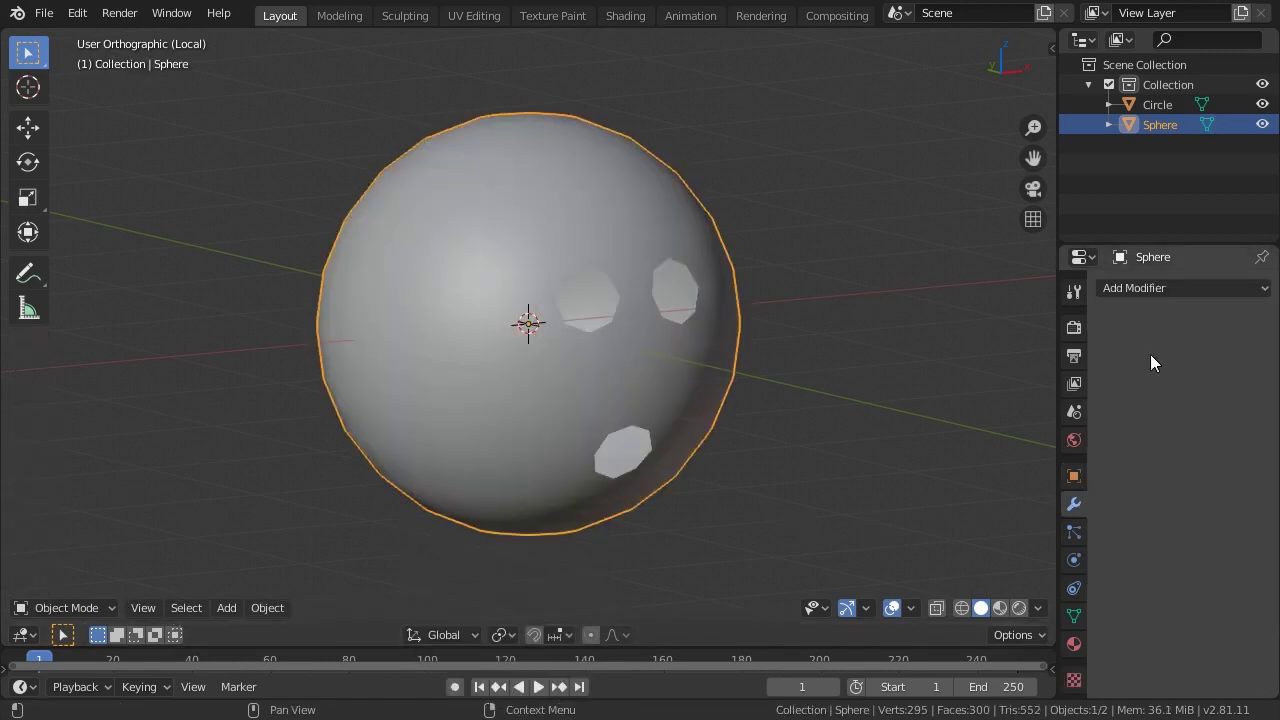
pyautogui.click(1184, 290)
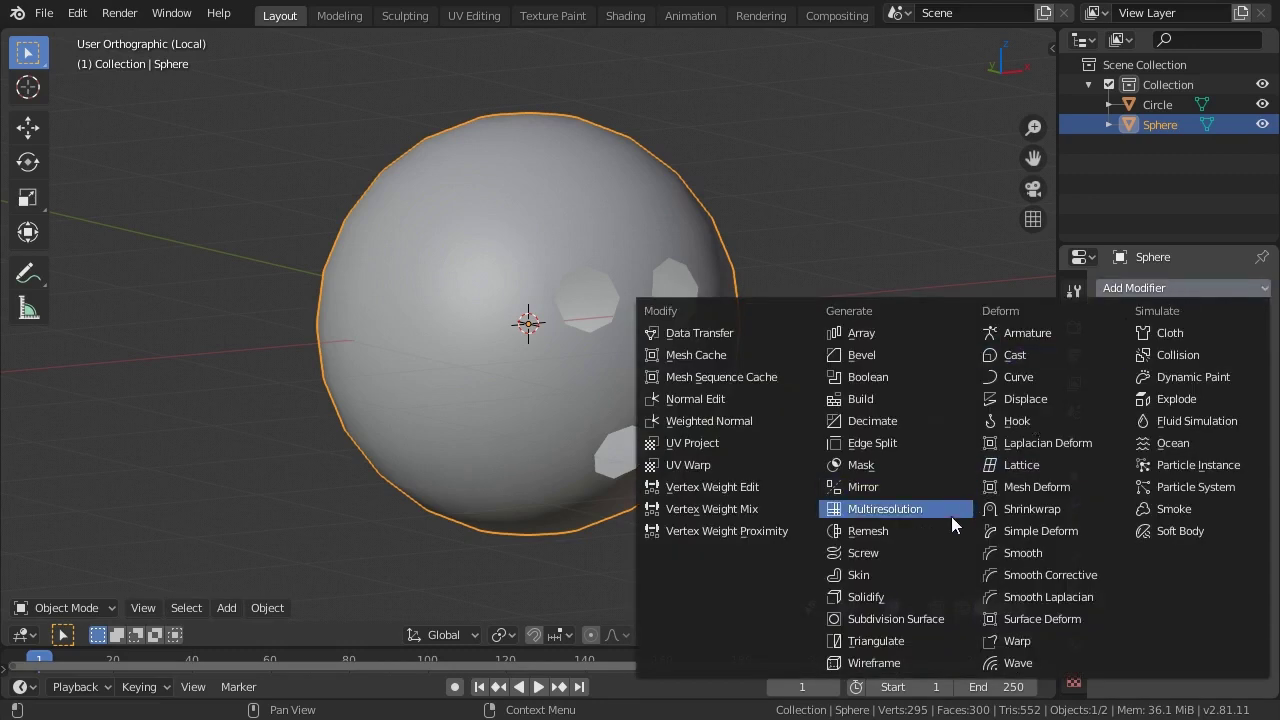
pyautogui.click(885, 618)
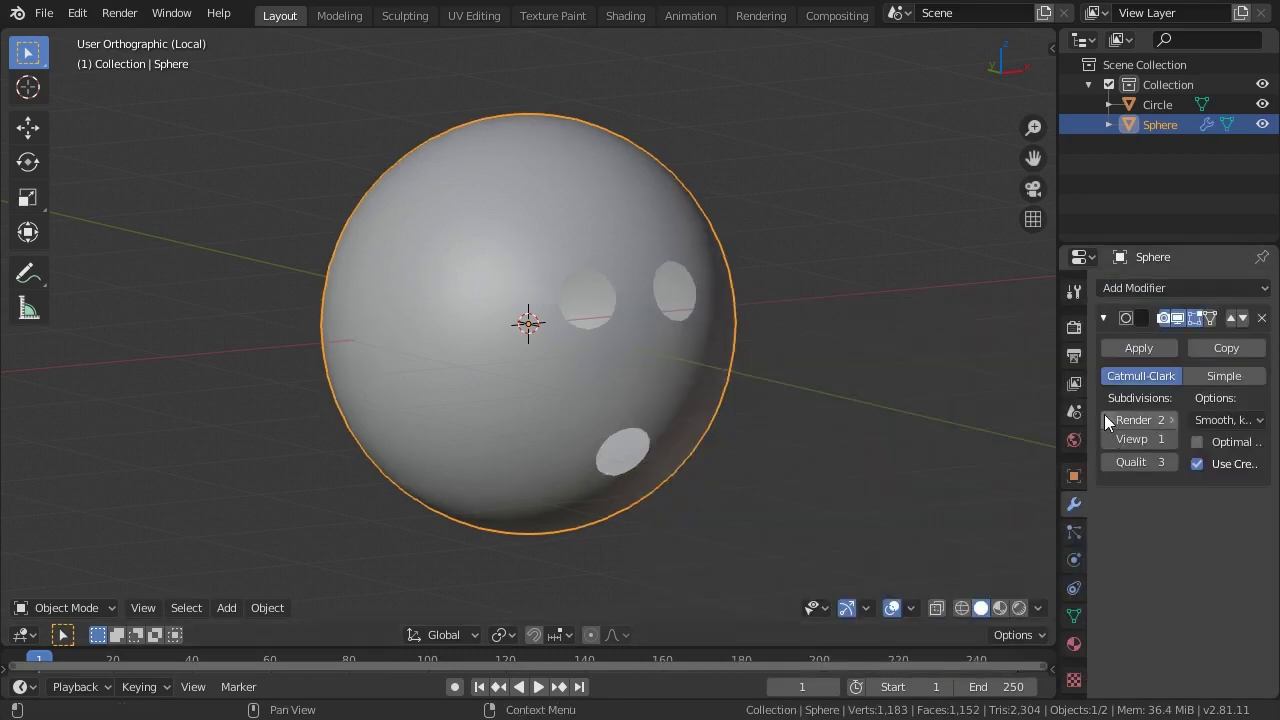
pyautogui.click(1103, 316)
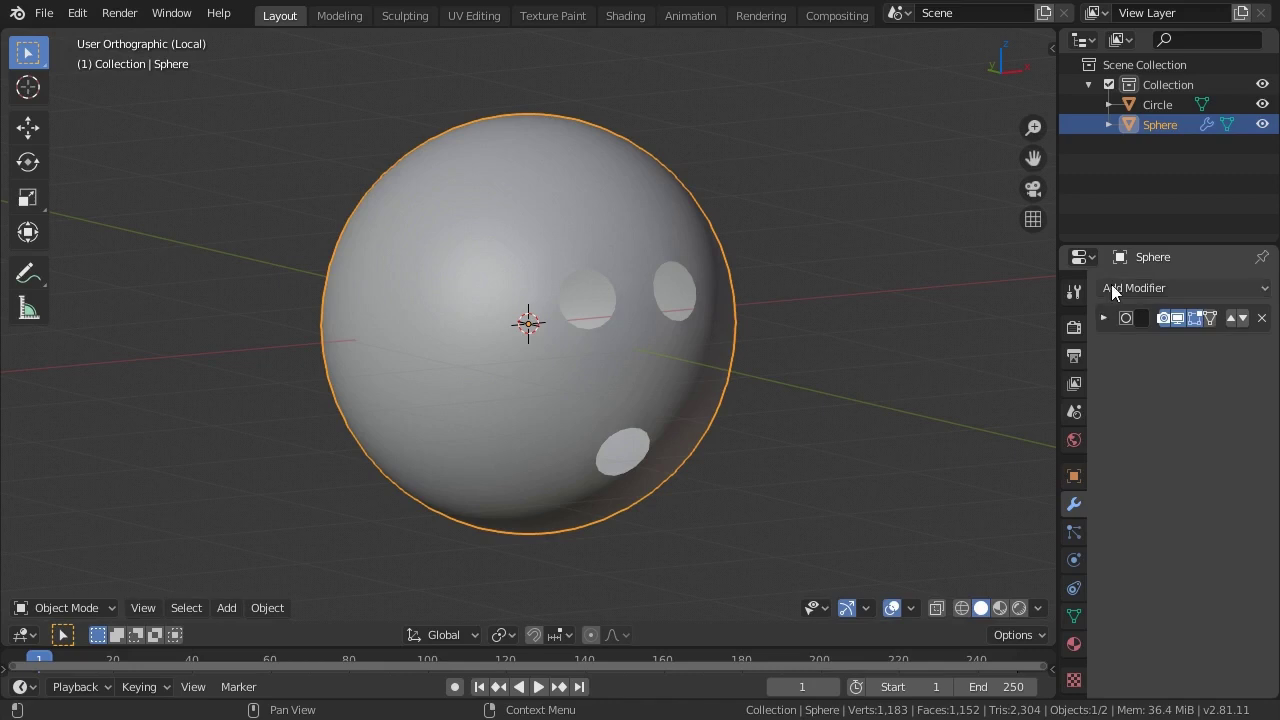
pyautogui.click(1111, 286)
# - Add a Solidify modifier with thickness 0.01 and check the shell from side and front
pyautogui.click(916, 597)
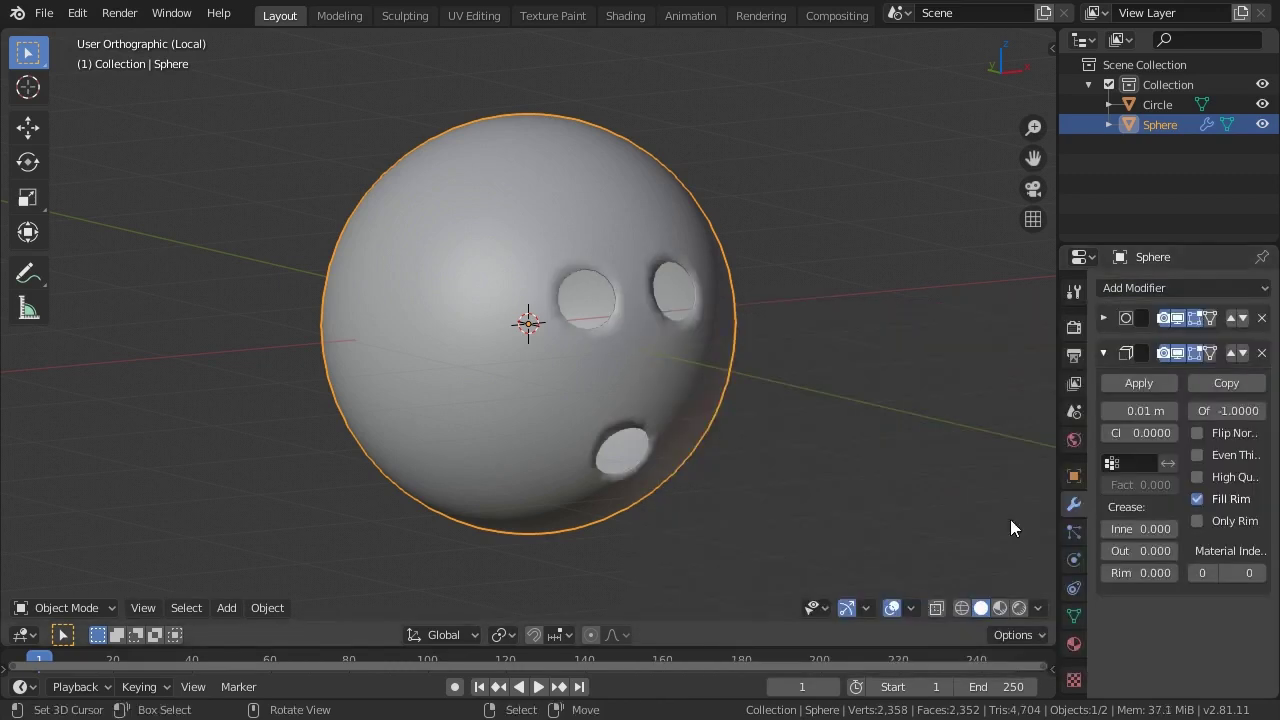
pyautogui.click(1146, 411)
pyautogui.write('0.01')
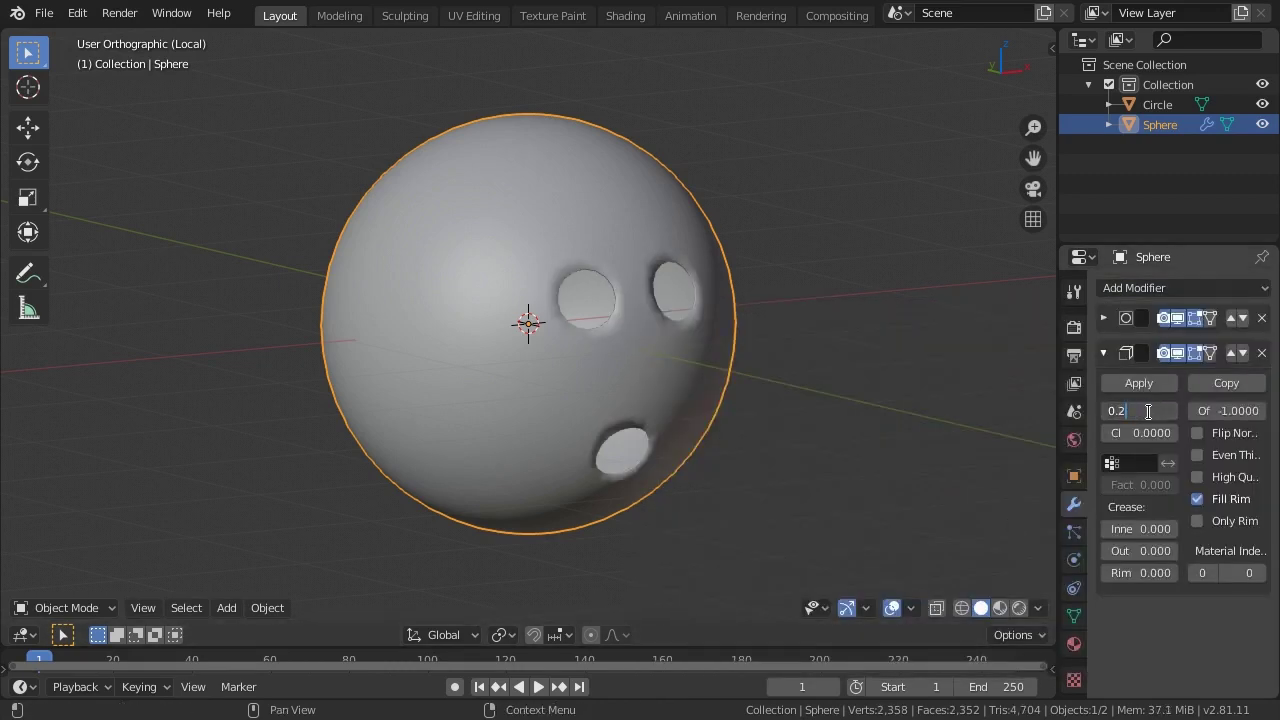
pyautogui.press('Return')
pyautogui.press('KP_3')
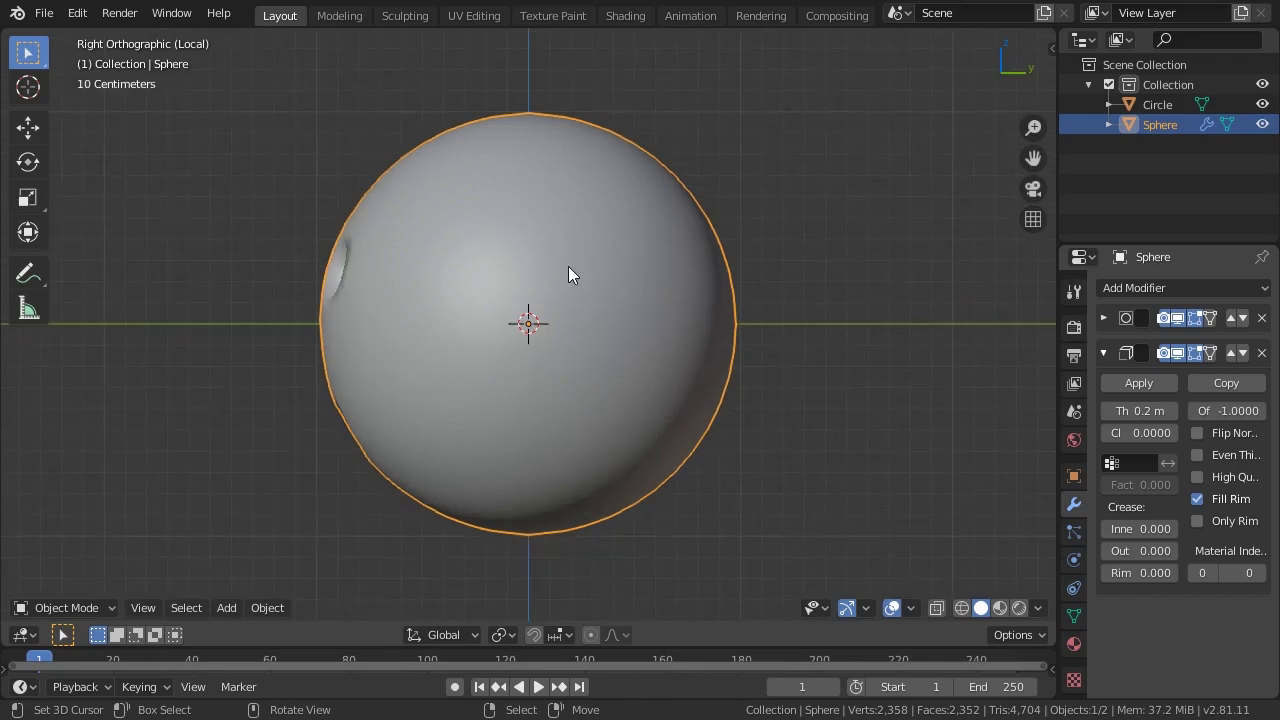
pyautogui.press('KP_1')
pyautogui.scroll(2, 568, 275)
pyautogui.click(1103, 352)
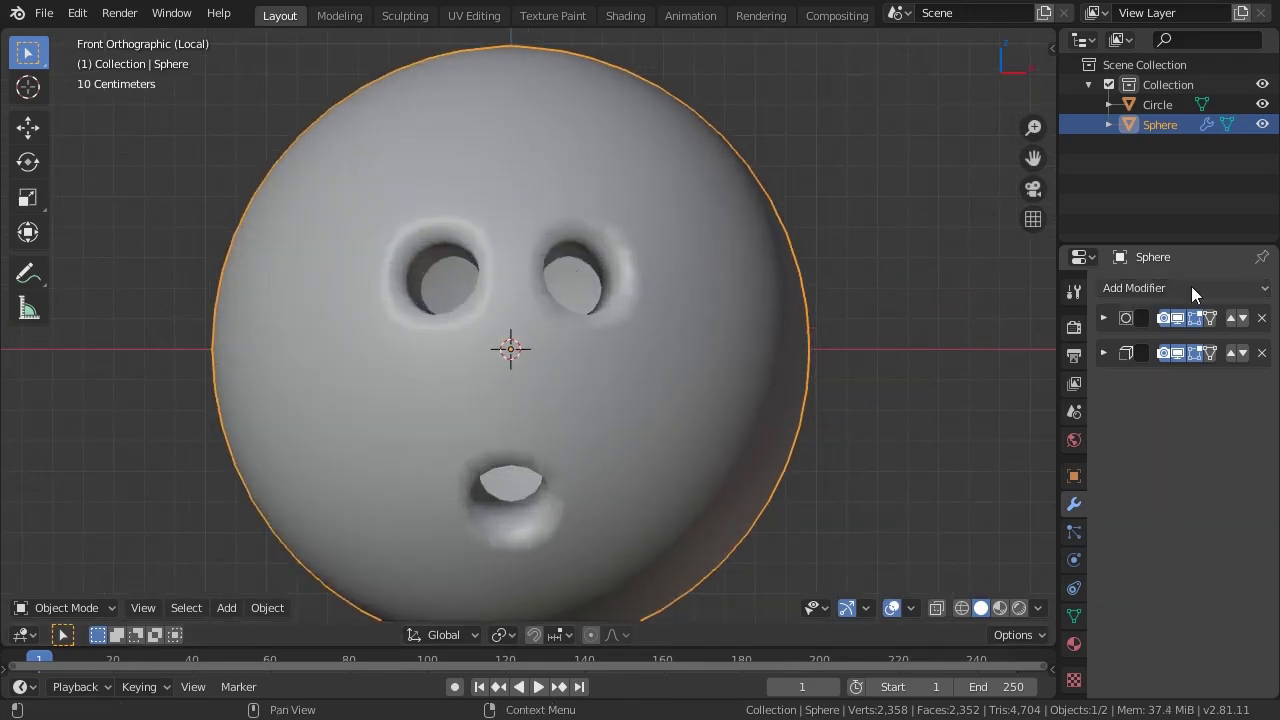
# - Add a Bevel modifier: Angle limit, clamp off, width 0.01 m, 2 segments
pyautogui.click(1191, 286)
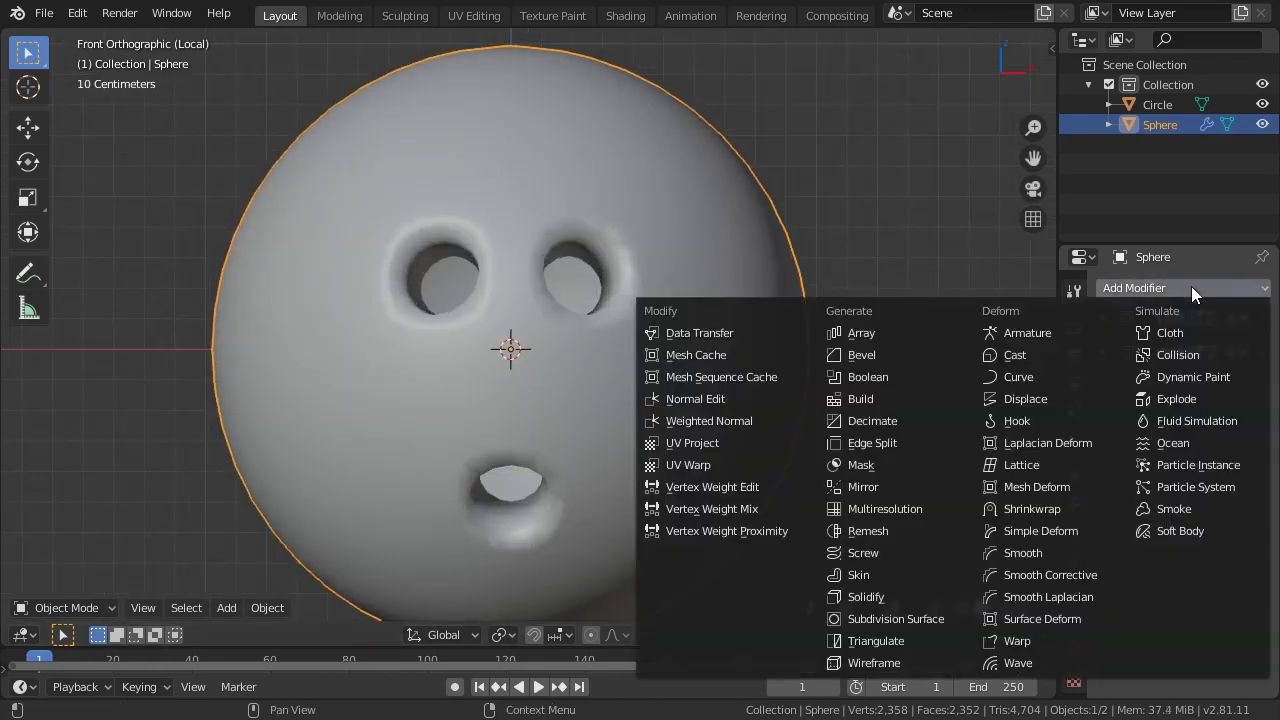
pyautogui.click(941, 353)
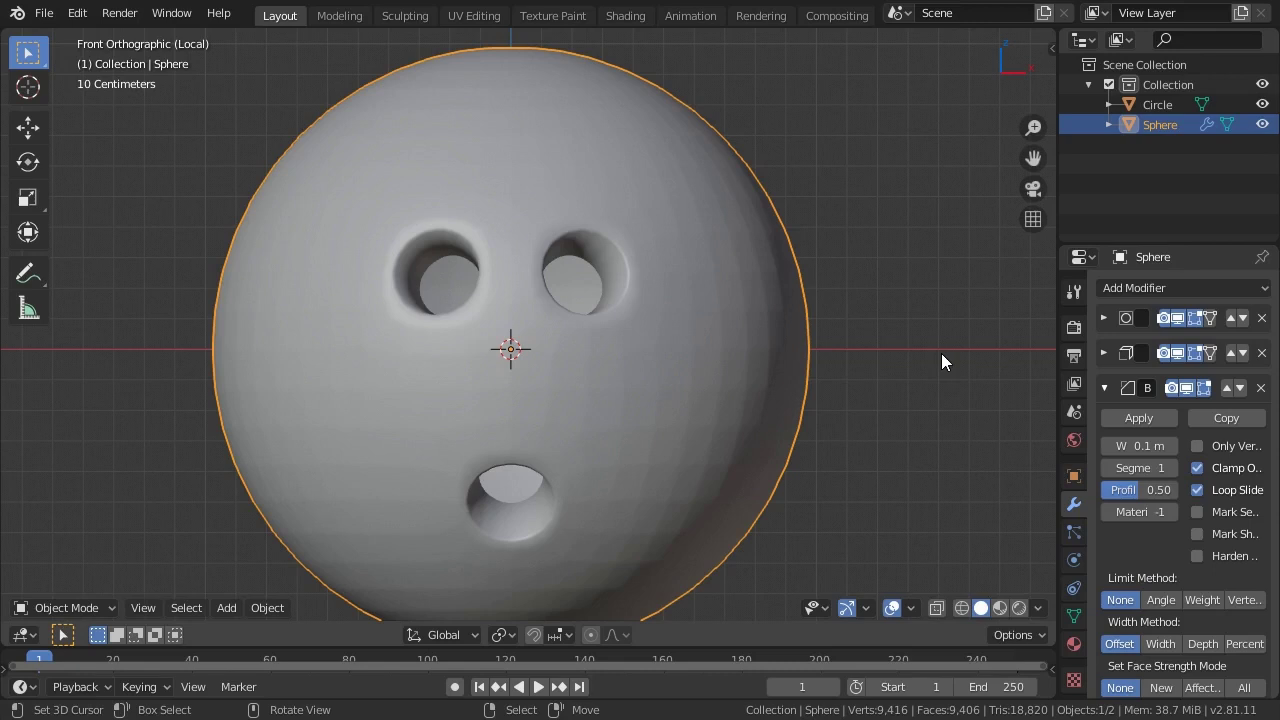
pyautogui.click(1168, 600)
pyautogui.click(1222, 470)
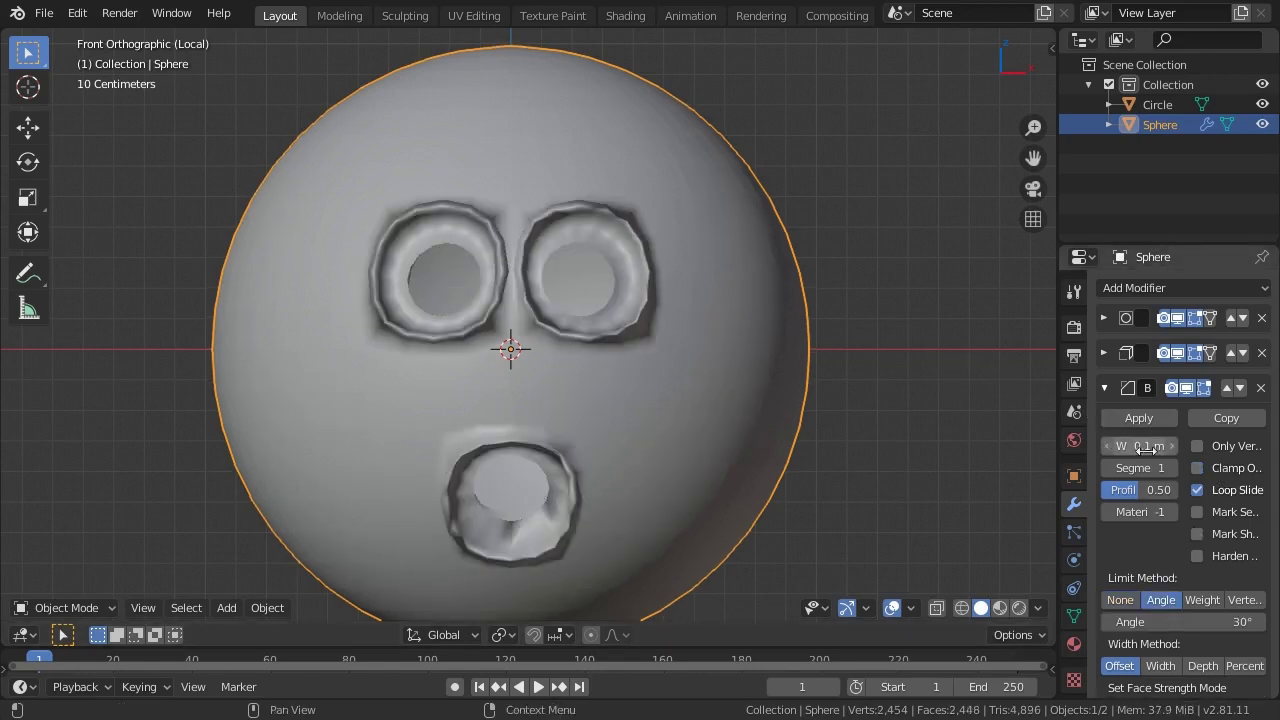
pyautogui.click(1144, 446)
pyautogui.write('0.01')
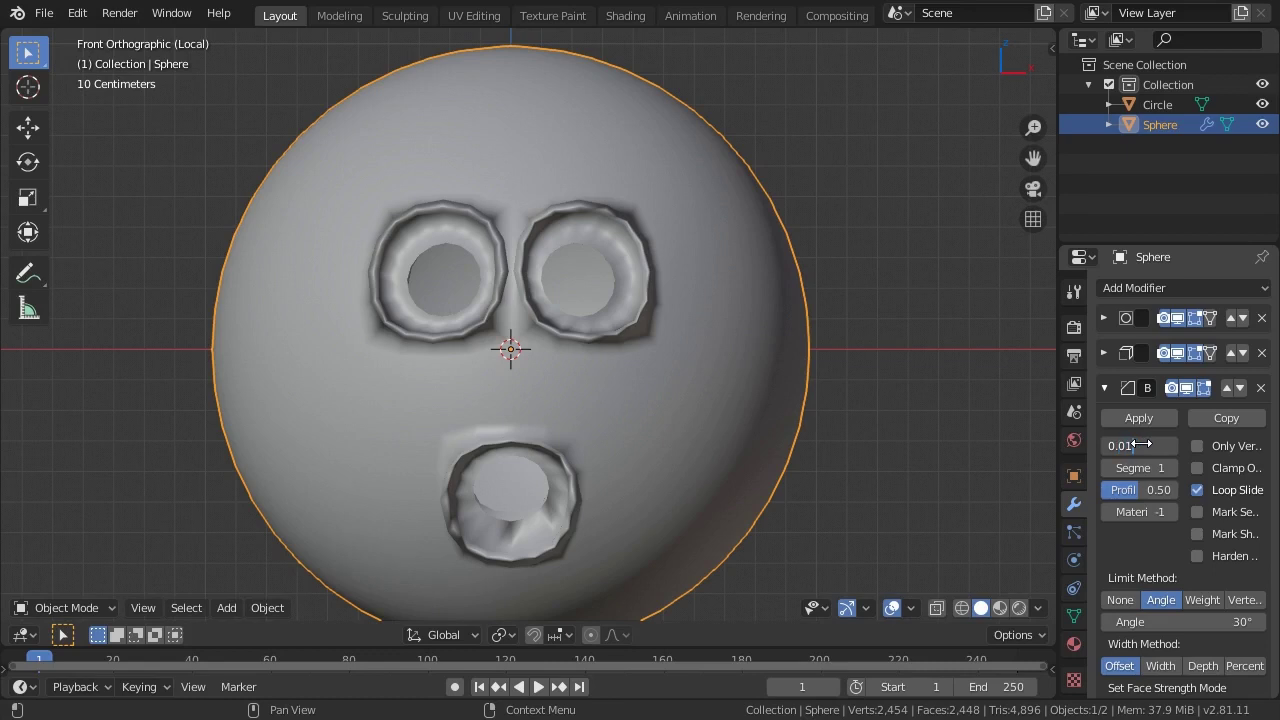
pyautogui.press('Return')
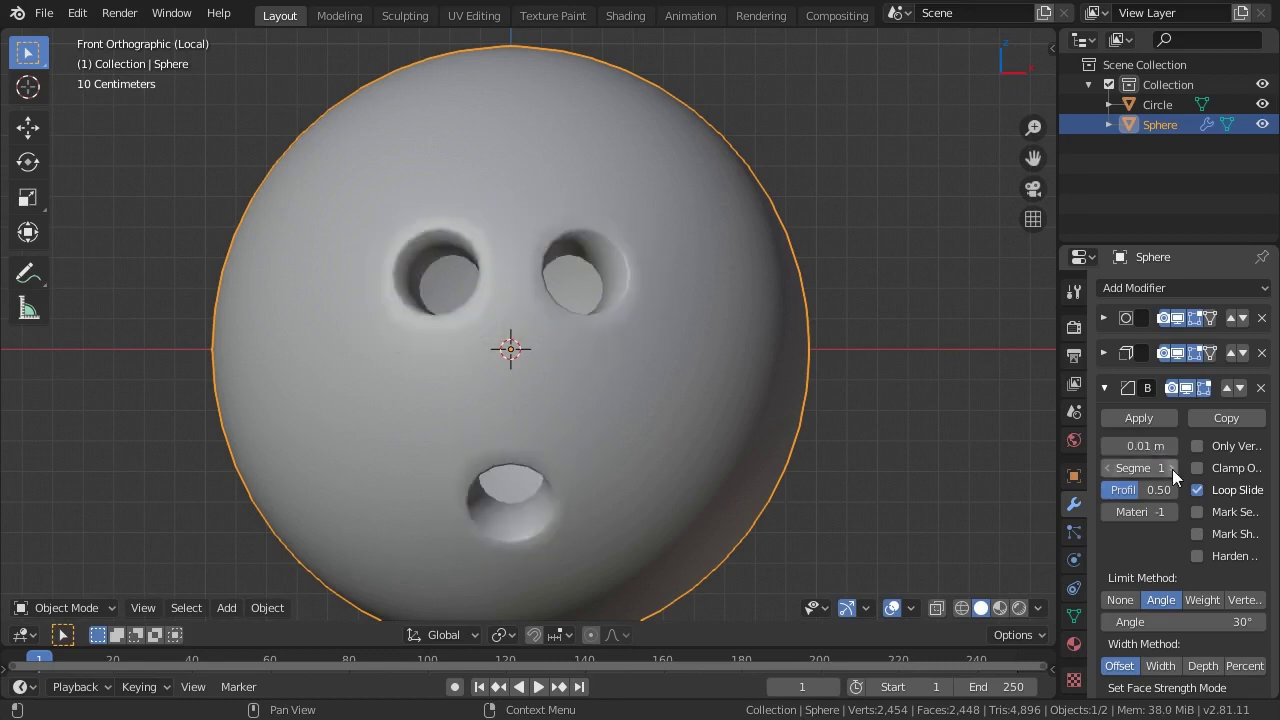
pyautogui.click(1172, 469)
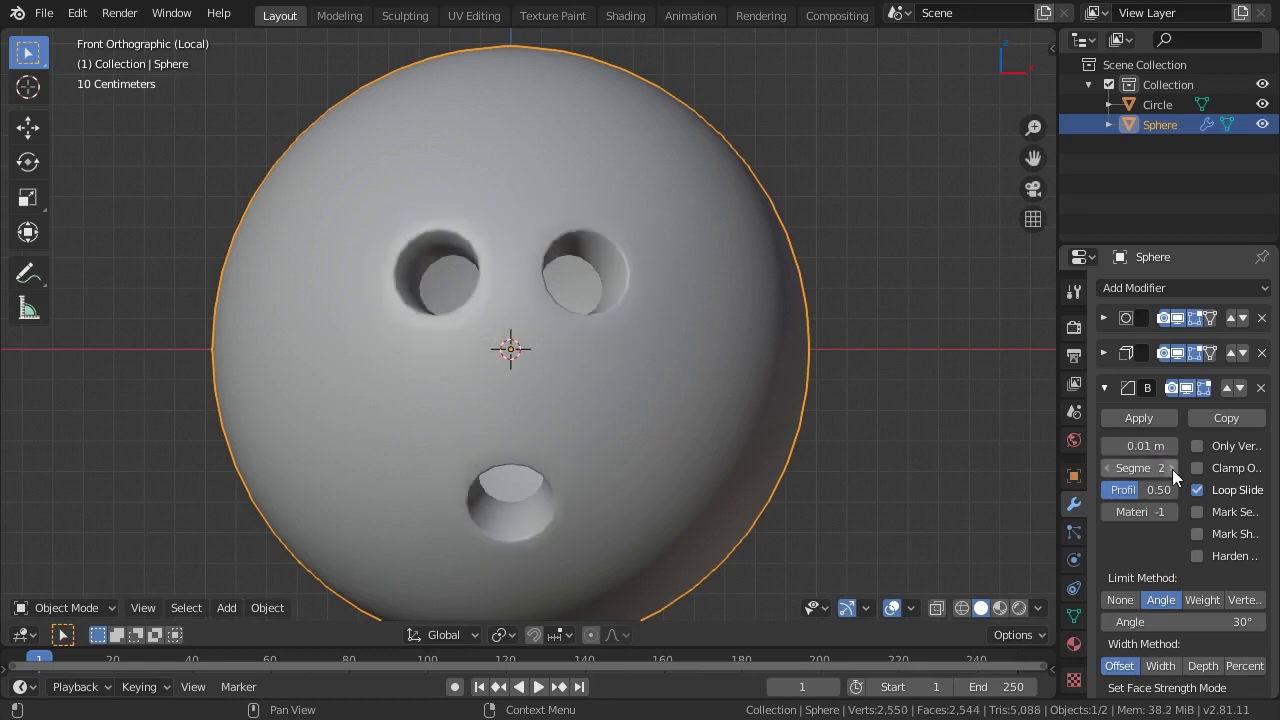
pyautogui.click(1103, 387)
# - Add a second Subdivision Surface modifier to the stack
pyautogui.click(1144, 285)
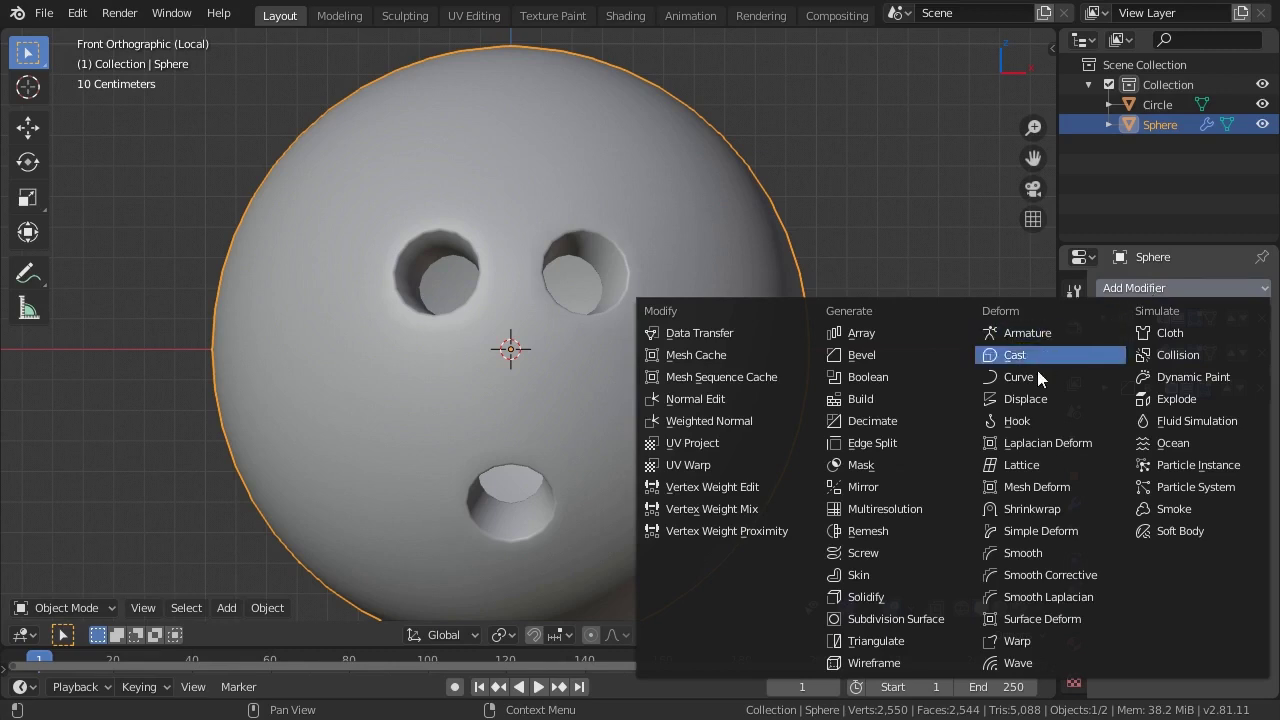
pyautogui.click(946, 623)
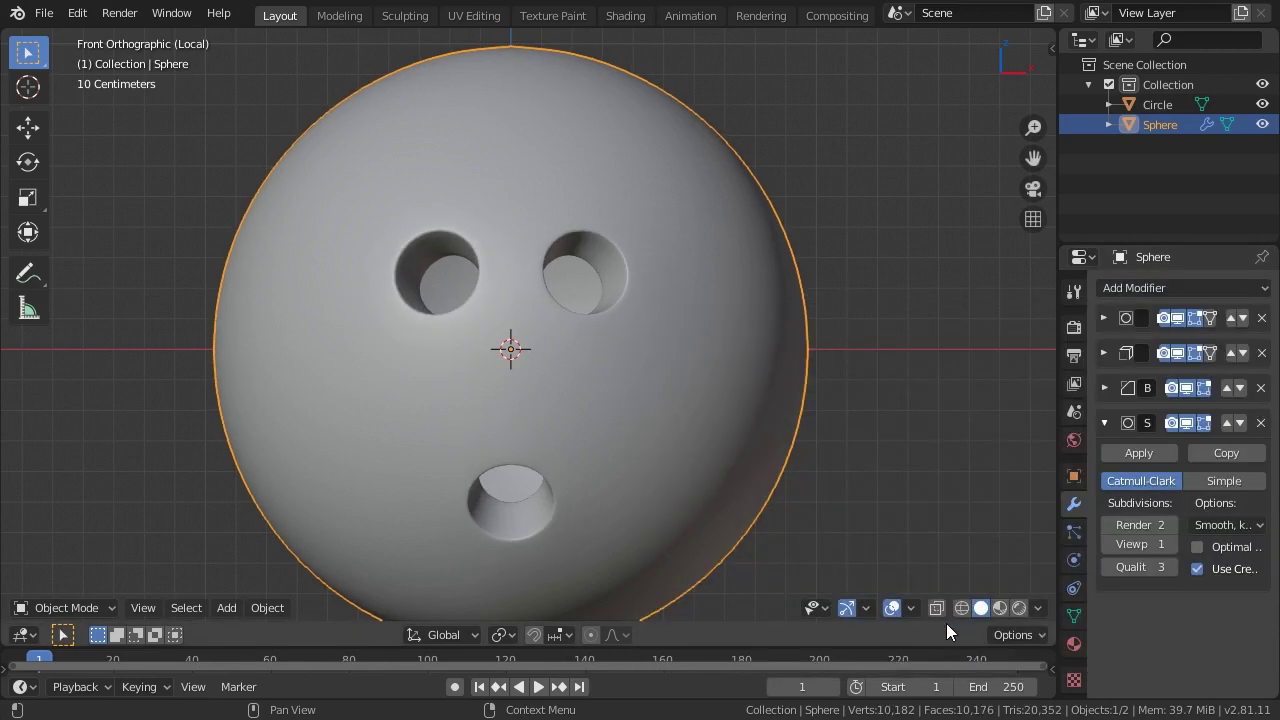
pyautogui.scroll(-2, 768, 374)
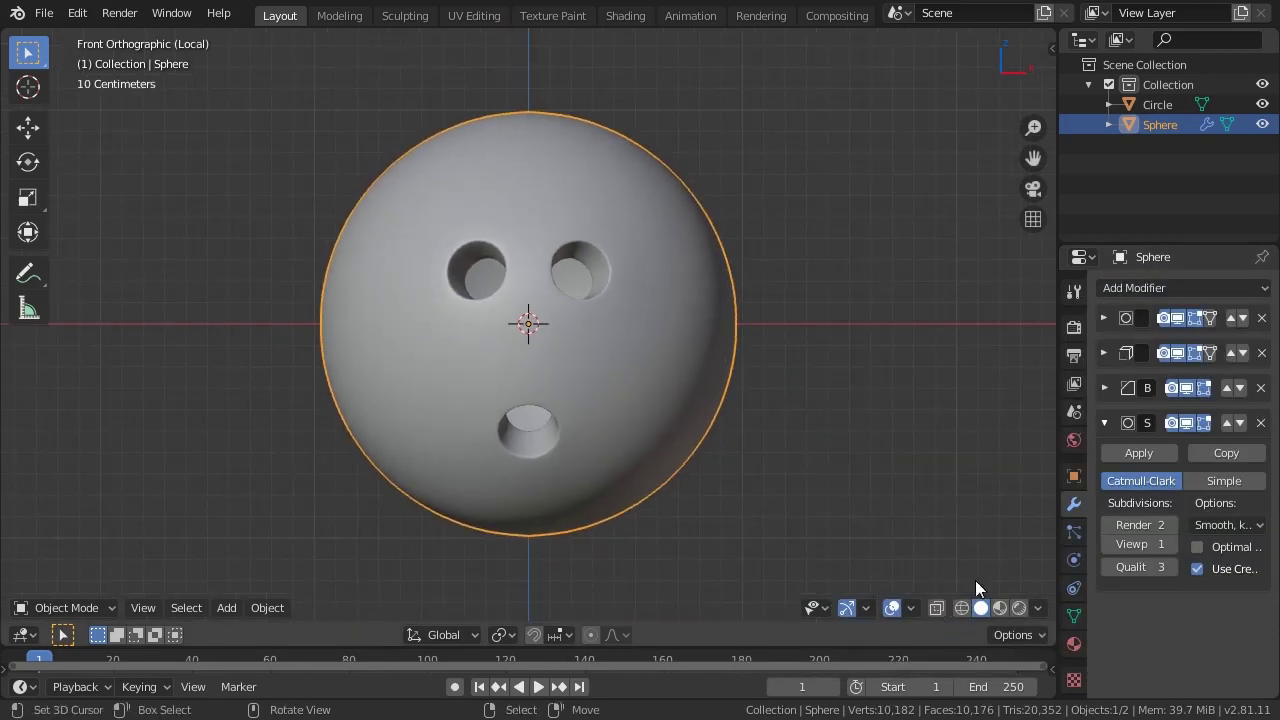
# - Preview the ball in material shading without overlays and enlarge the timeline area
pyautogui.click(1000, 608)
pyautogui.click(892, 608)
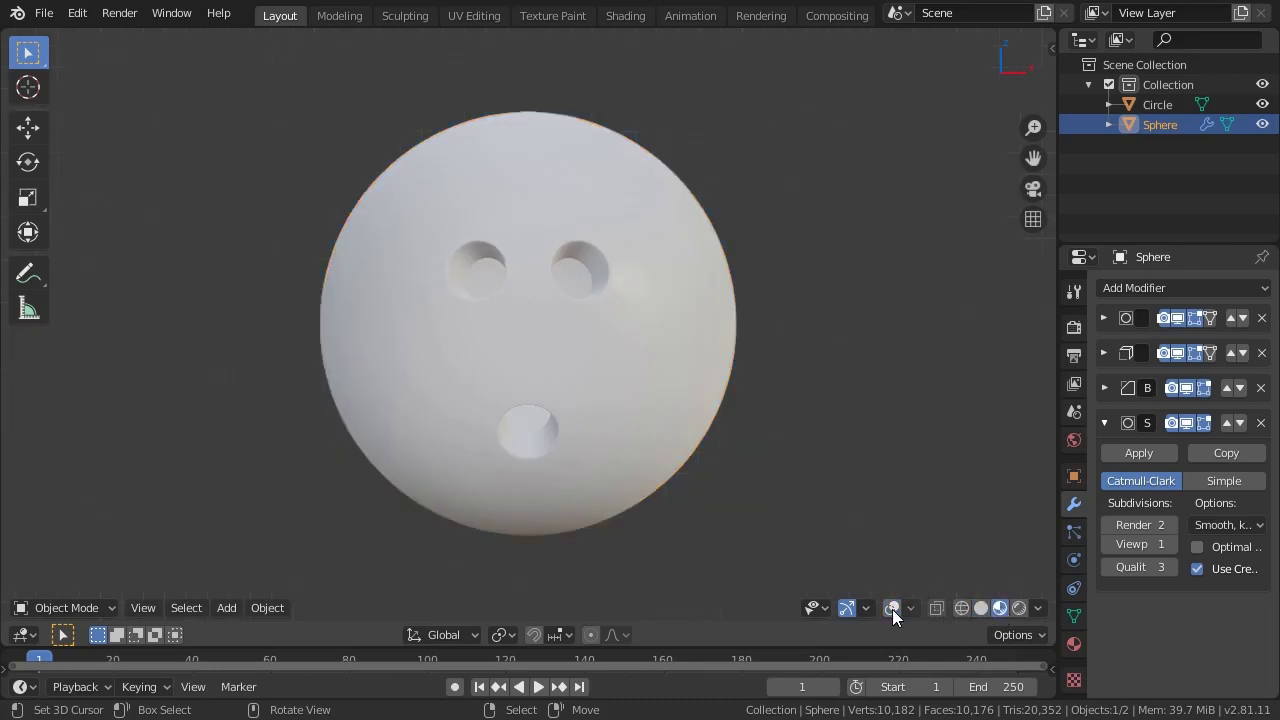
pyautogui.press('KP_6')
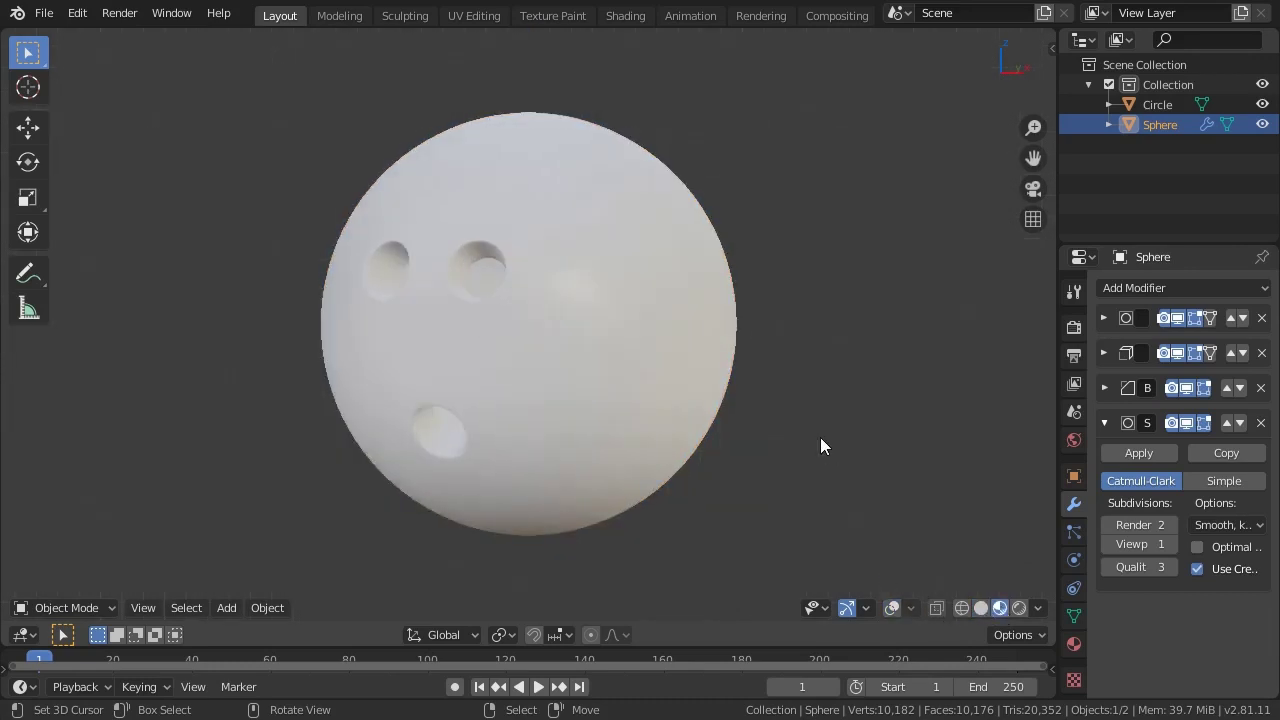
pyautogui.moveTo(833, 647); pyautogui.dragTo(840, 409)
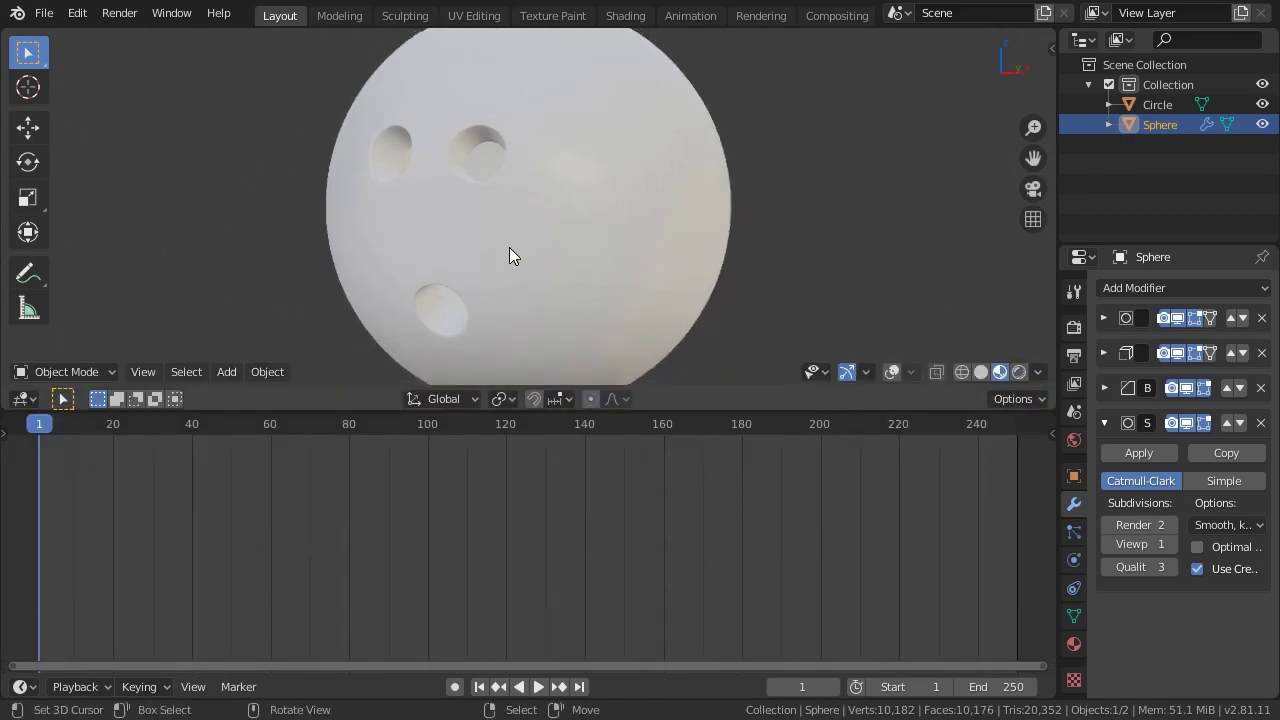
pyautogui.scroll(-3, 509, 247)
# - Turn the timeline into a Shader Editor, create a new material, and delete its Principled BSDF
pyautogui.click(24, 687)
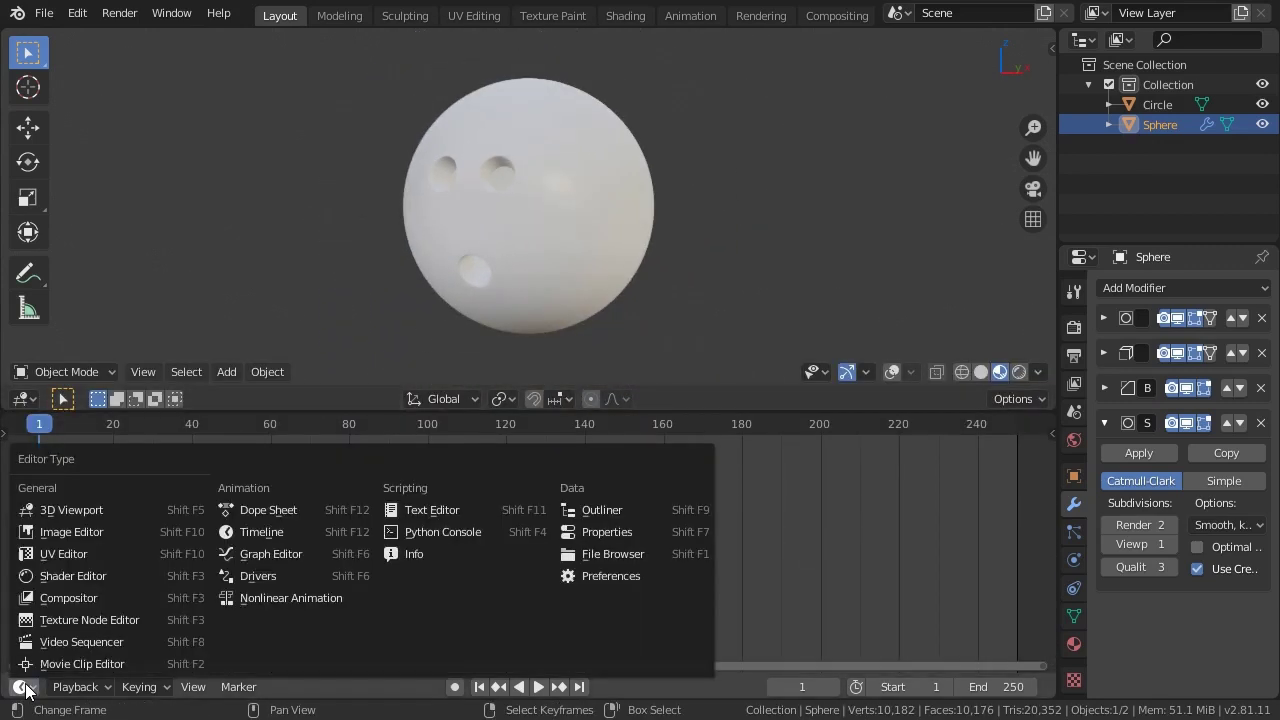
pyautogui.click(75, 581)
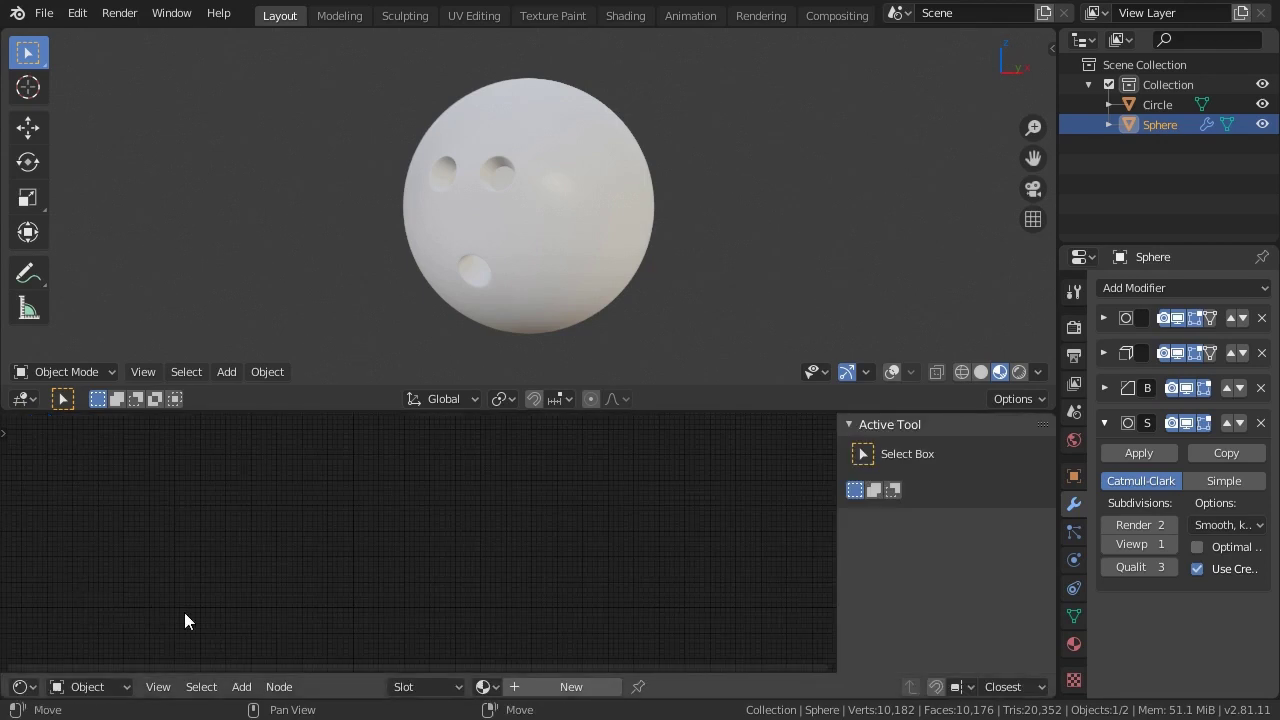
pyautogui.click(590, 687)
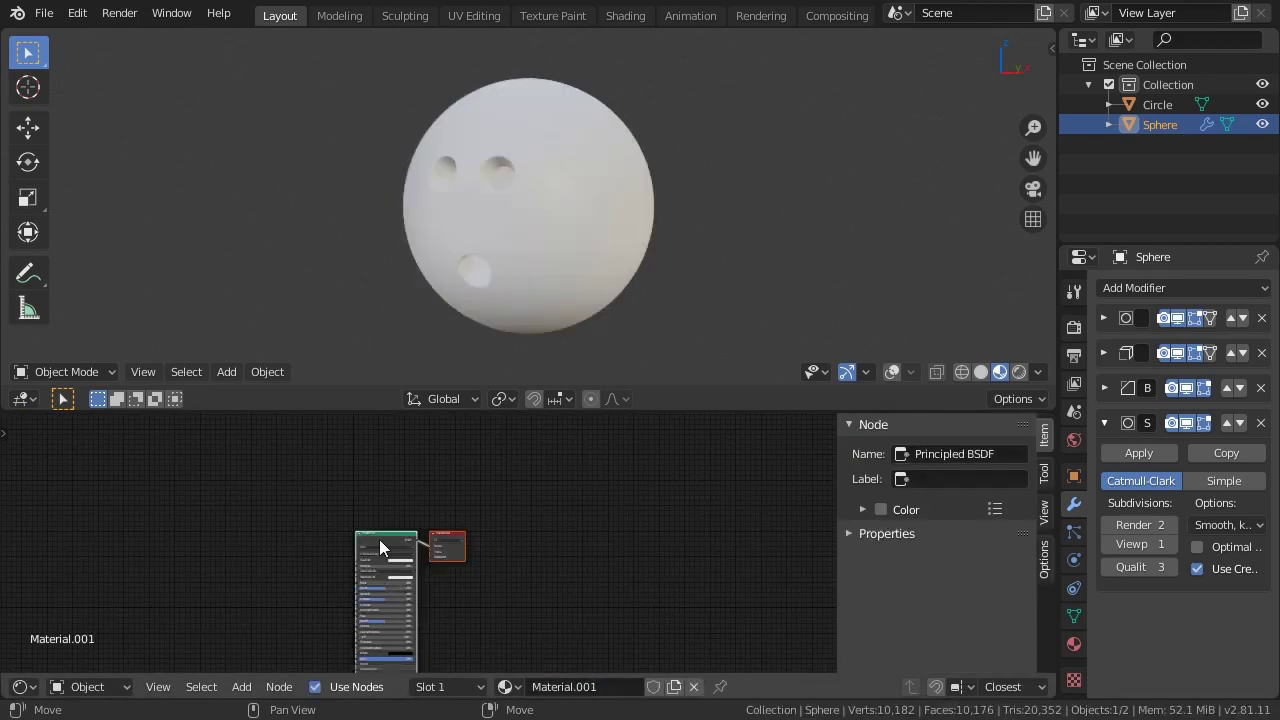
pyautogui.press('Delete')
# - In the maximized node editor, add a Mix Shader linked to Material Output's Surface
pyautogui.hotkey('ctrl', 'space')
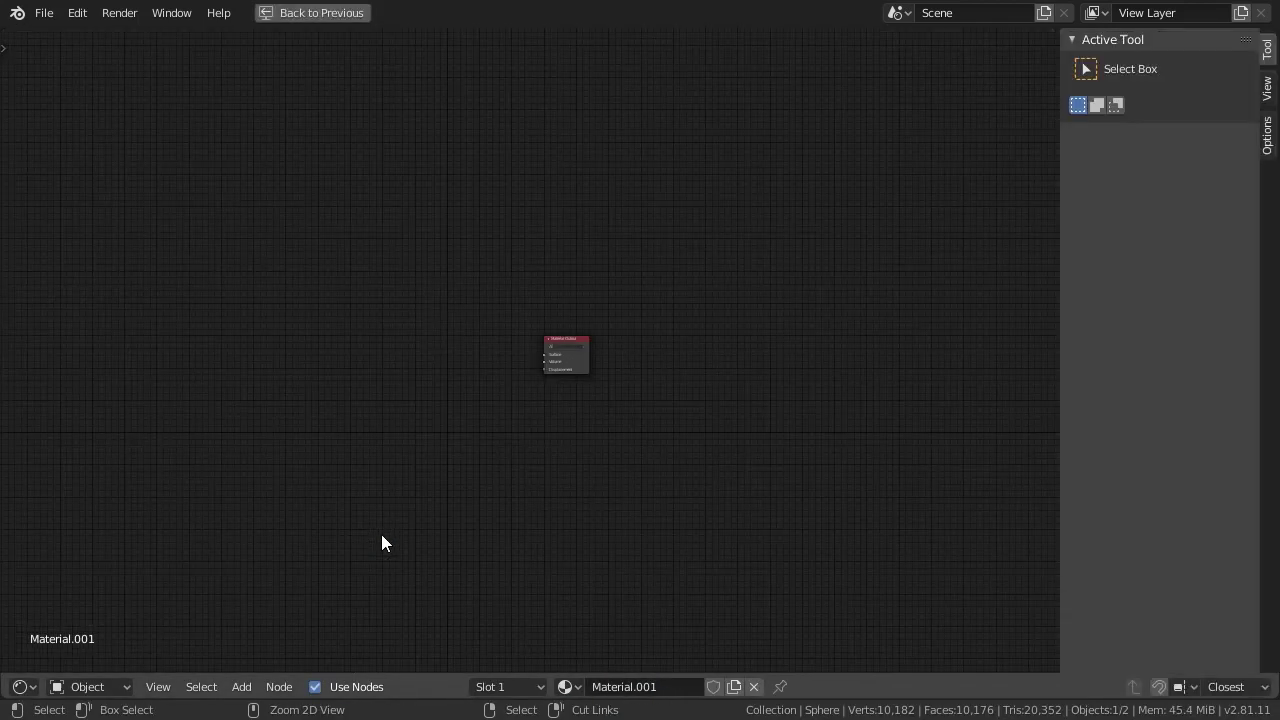
pyautogui.scroll(1, 482, 414)
pyautogui.scroll(3, 651, 354)
pyautogui.scroll(2, 455, 459)
pyautogui.hotkey('shift', 'a')
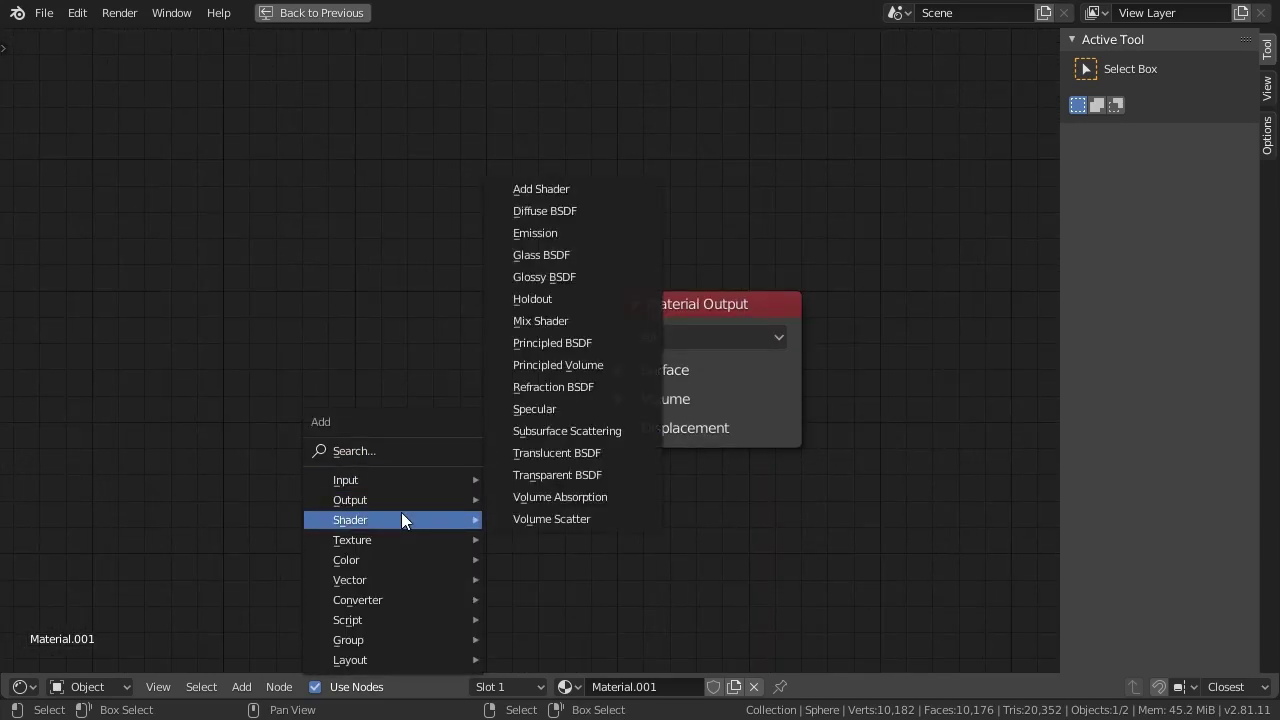
pyautogui.click(555, 320)
pyautogui.click(368, 313)
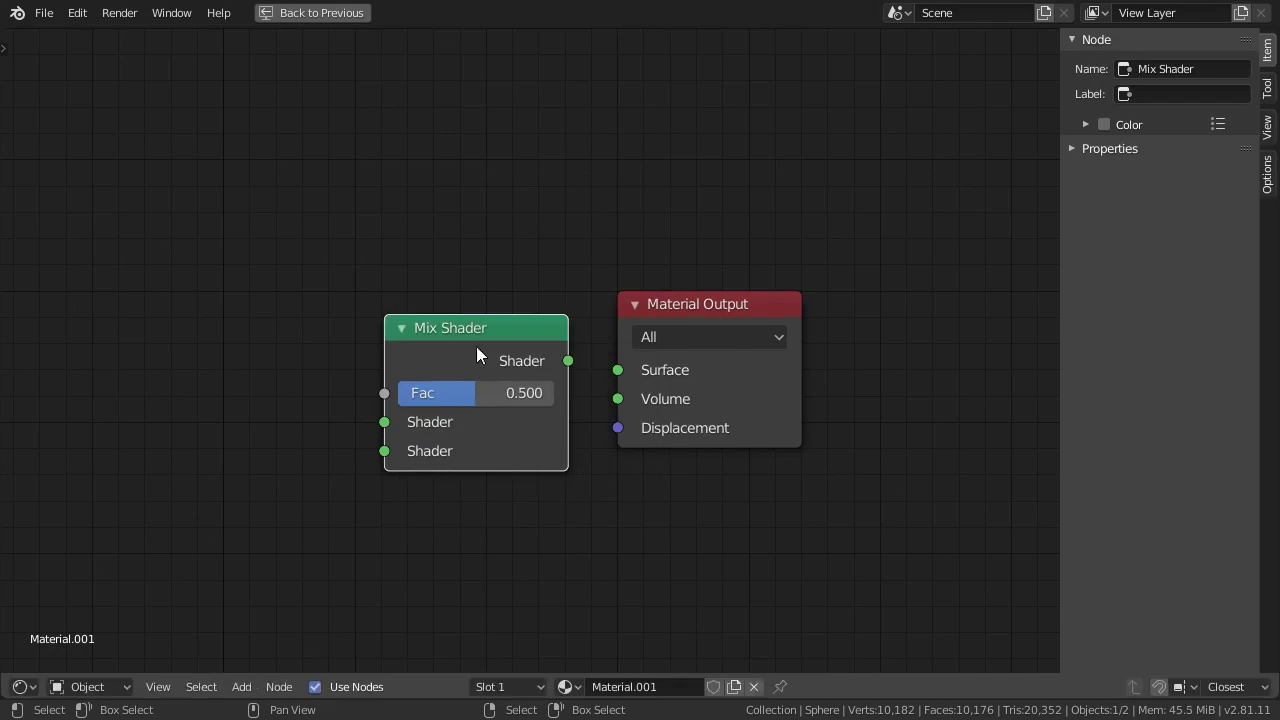
pyautogui.moveTo(568, 360); pyautogui.dragTo(617, 369)
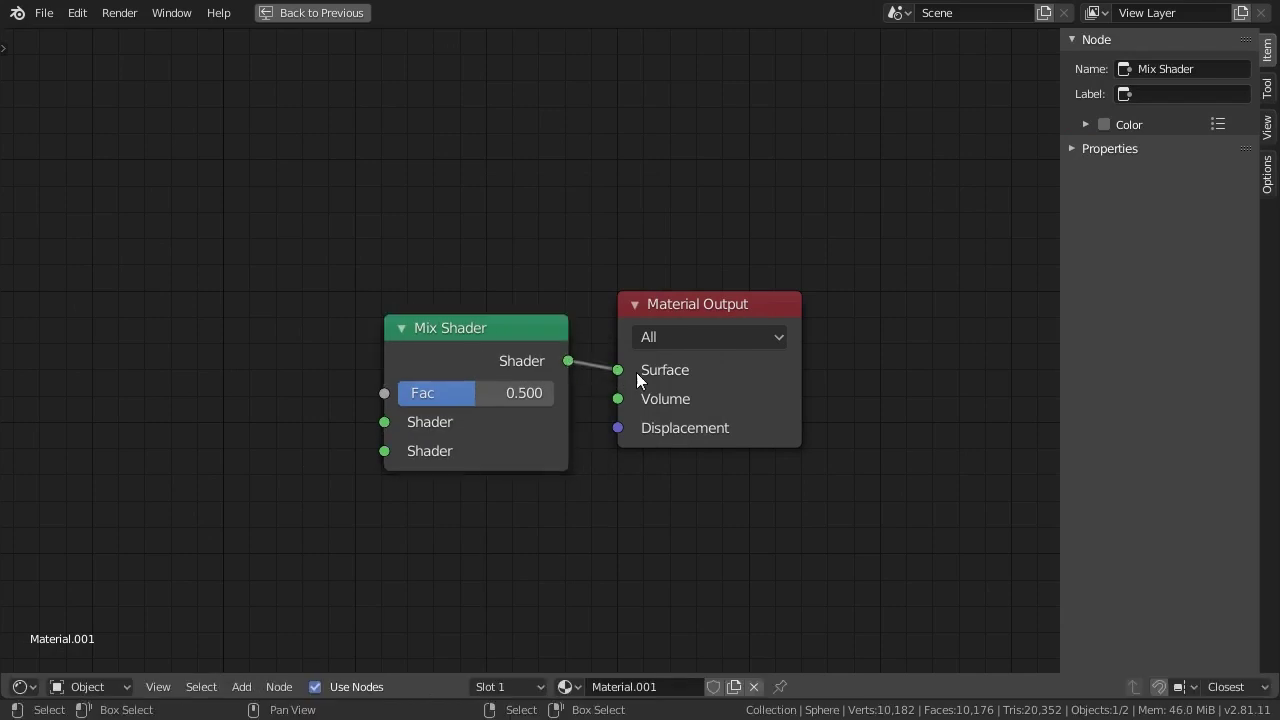
pyautogui.moveTo(636, 372); pyautogui.dragTo(820, 332, button='middle')
# - Add Diffuse and Glossy BSDF nodes and wire them into the Mix Shader's two inputs
pyautogui.hotkey('shift', 'a')
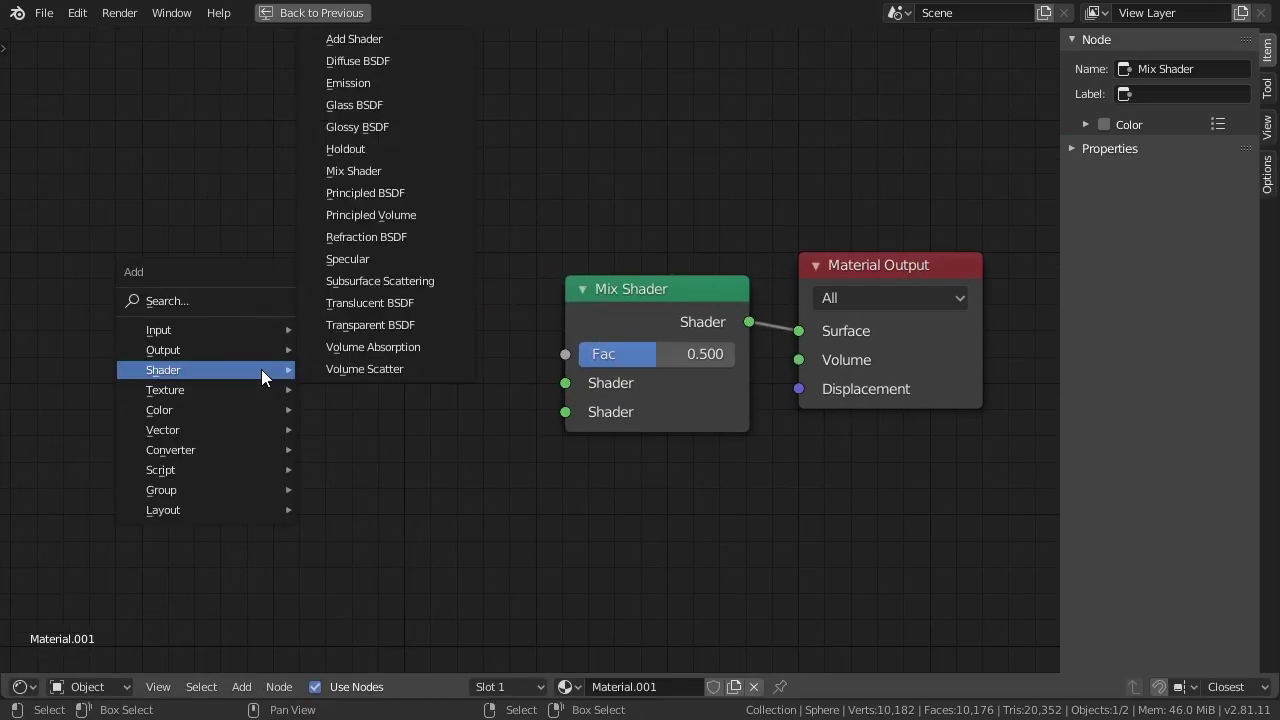
pyautogui.click(411, 61)
pyautogui.click(252, 316)
pyautogui.hotkey('shift', 'a')
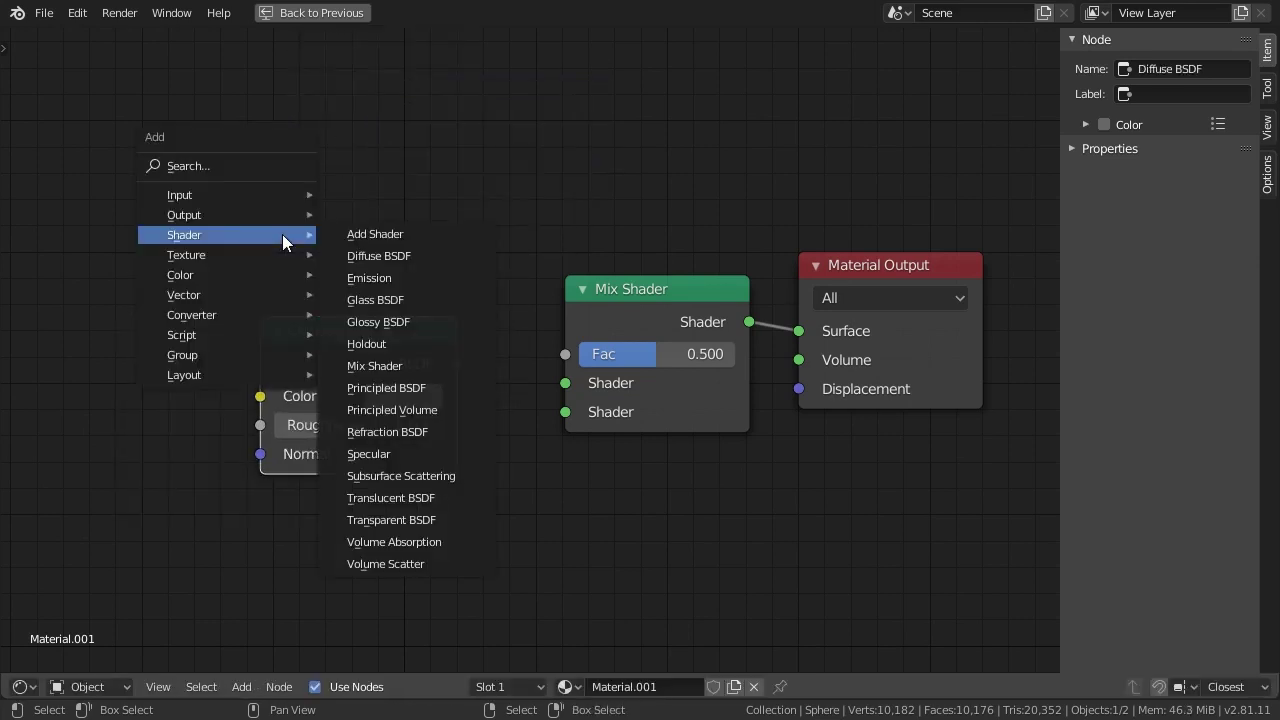
pyautogui.click(410, 321)
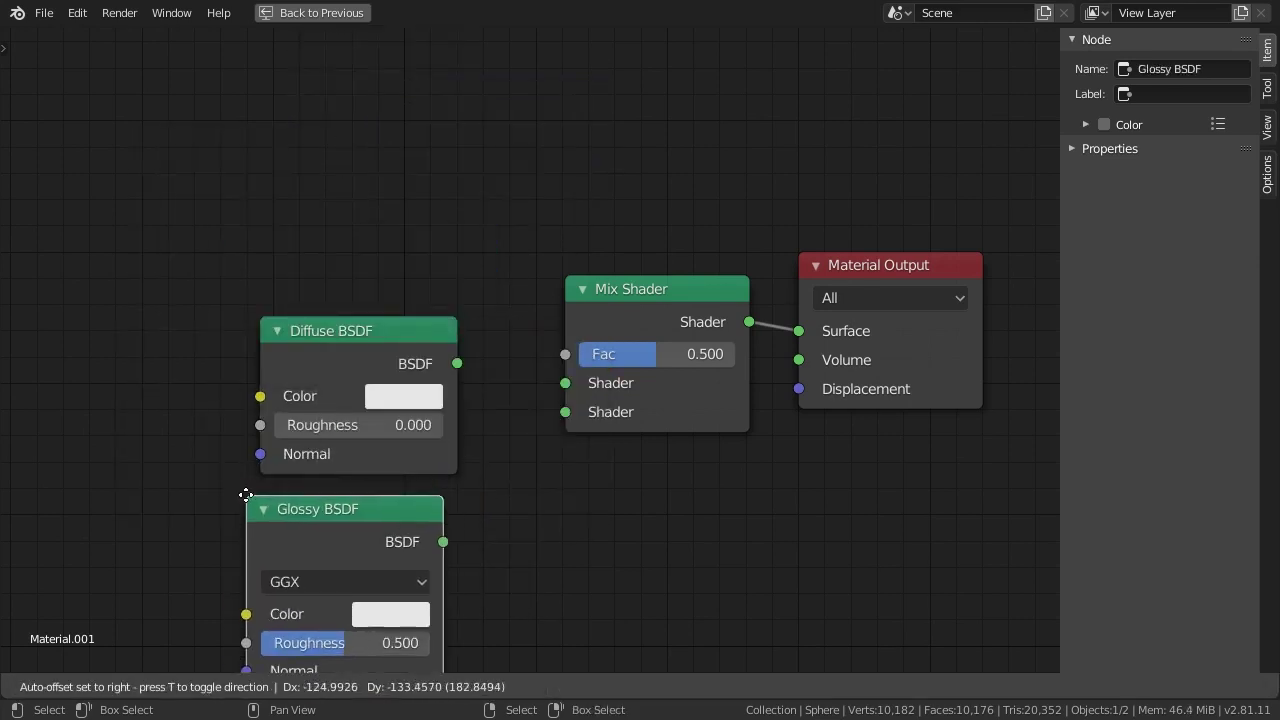
pyautogui.click(246, 495)
pyautogui.moveTo(506, 497); pyautogui.dragTo(542, 418, button='middle')
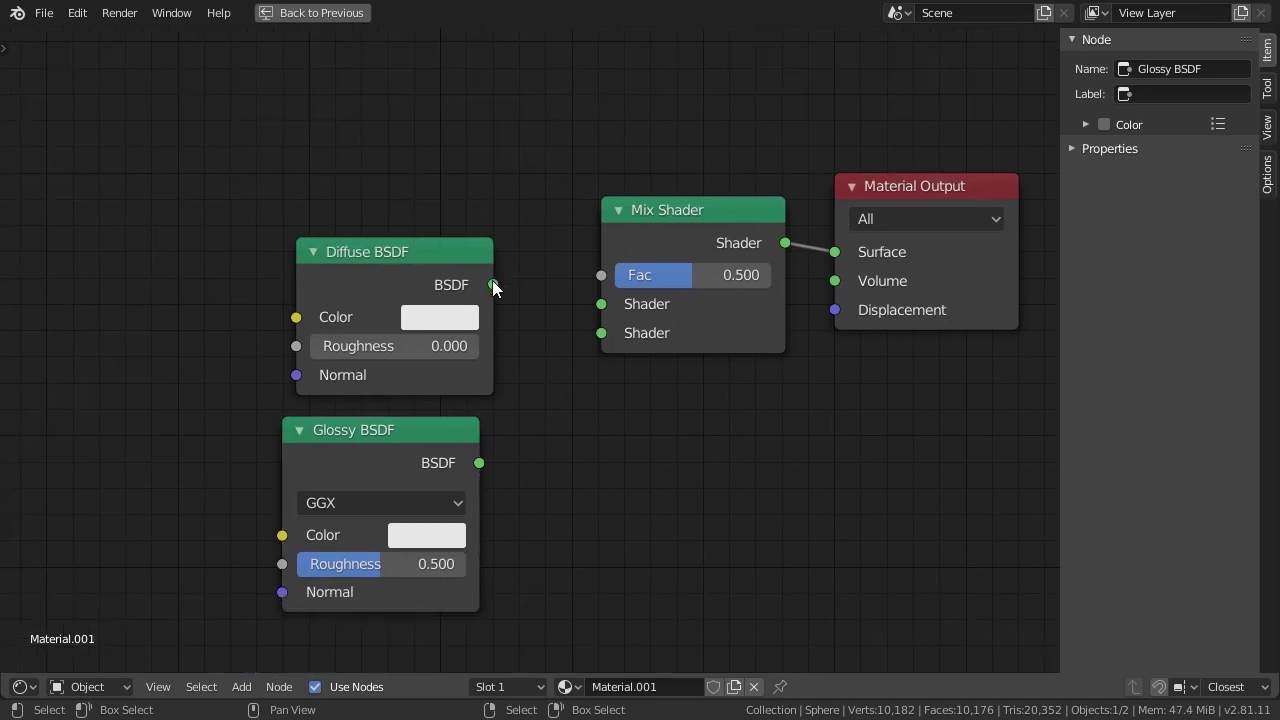
pyautogui.moveTo(493, 285); pyautogui.dragTo(601, 304)
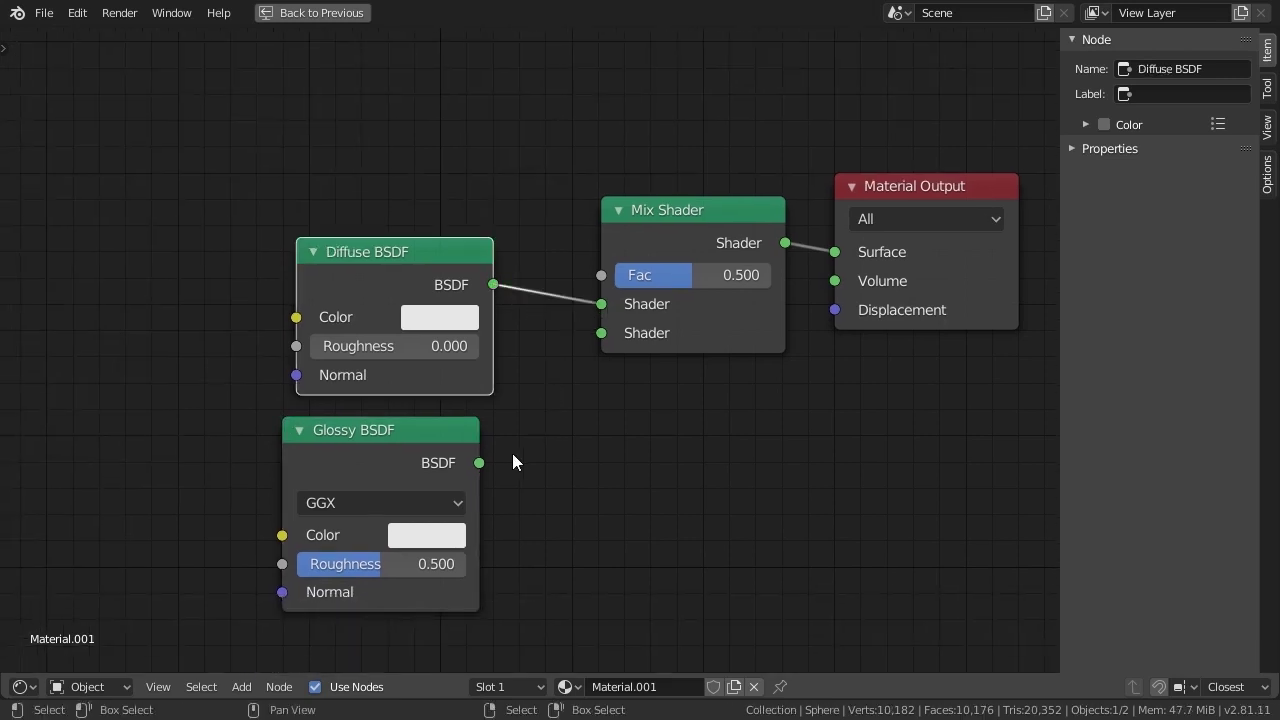
pyautogui.moveTo(479, 463); pyautogui.dragTo(605, 333)
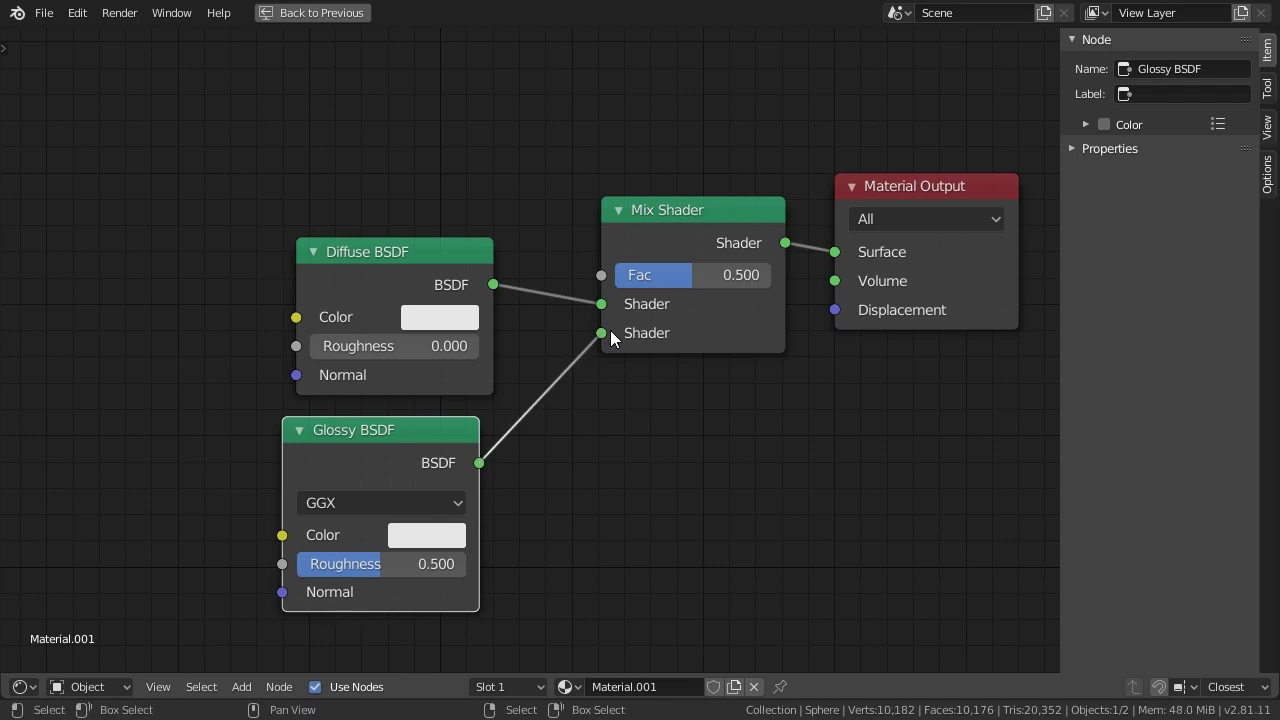
# - Set the Glossy BSDF to Ashikhmin-Shirley with roughness 0.2
pyautogui.click(401, 504)
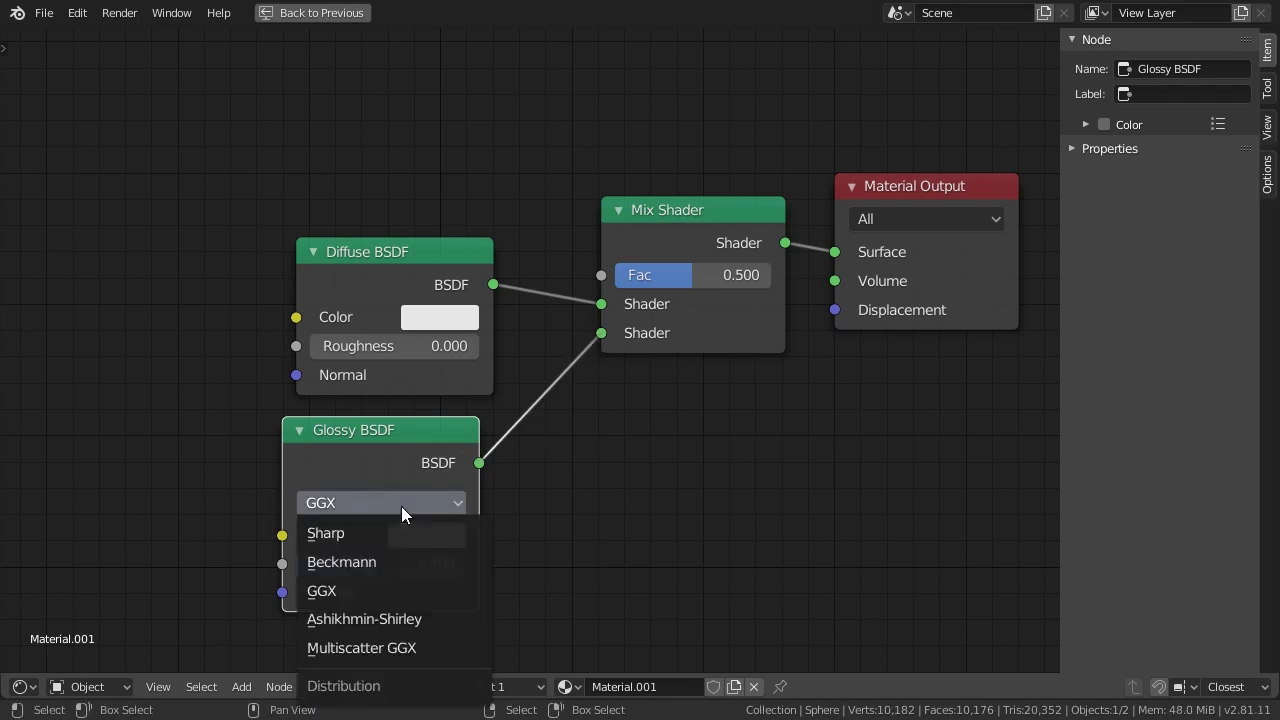
pyautogui.click(380, 619)
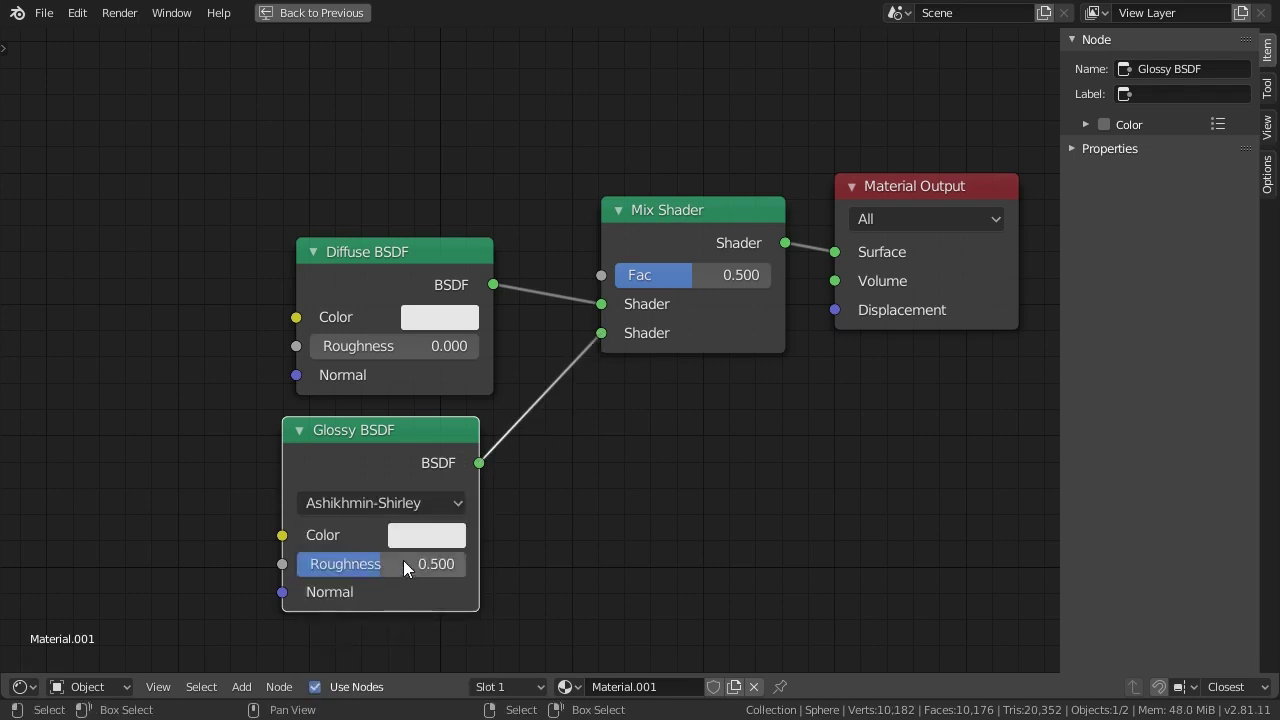
pyautogui.click(403, 562)
pyautogui.press('BackSpace')
pyautogui.write('2')
pyautogui.press('Return')
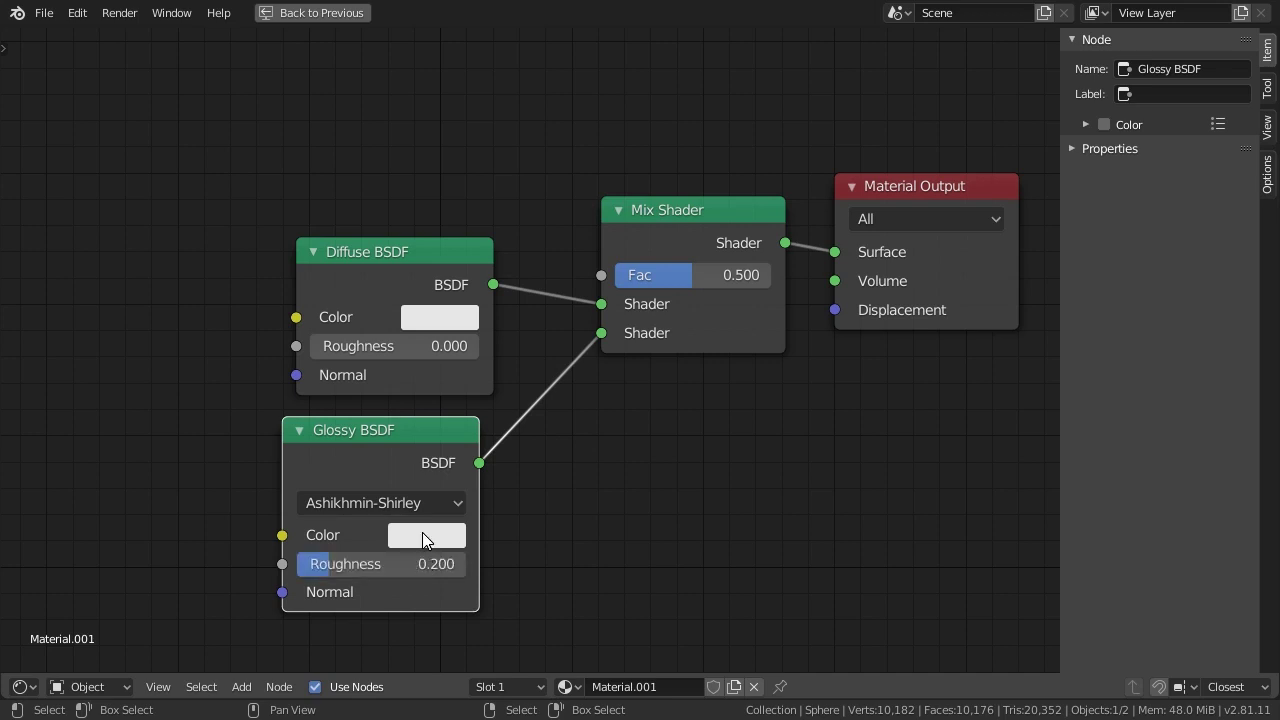
# - Colour the Diffuse BSDF dark green with HSV 0.4 / 0.6 / 0.4
pyautogui.click(433, 317)
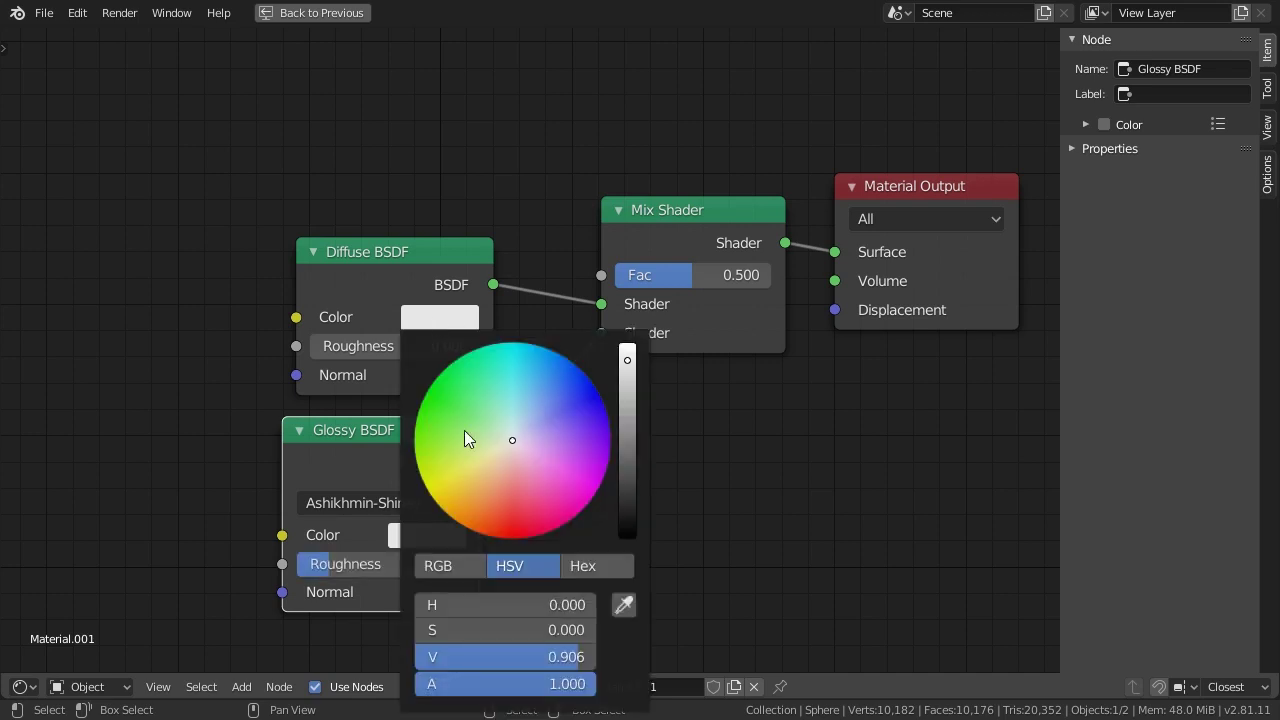
pyautogui.click(543, 604)
pyautogui.write('0.4')
pyautogui.press('Tab')
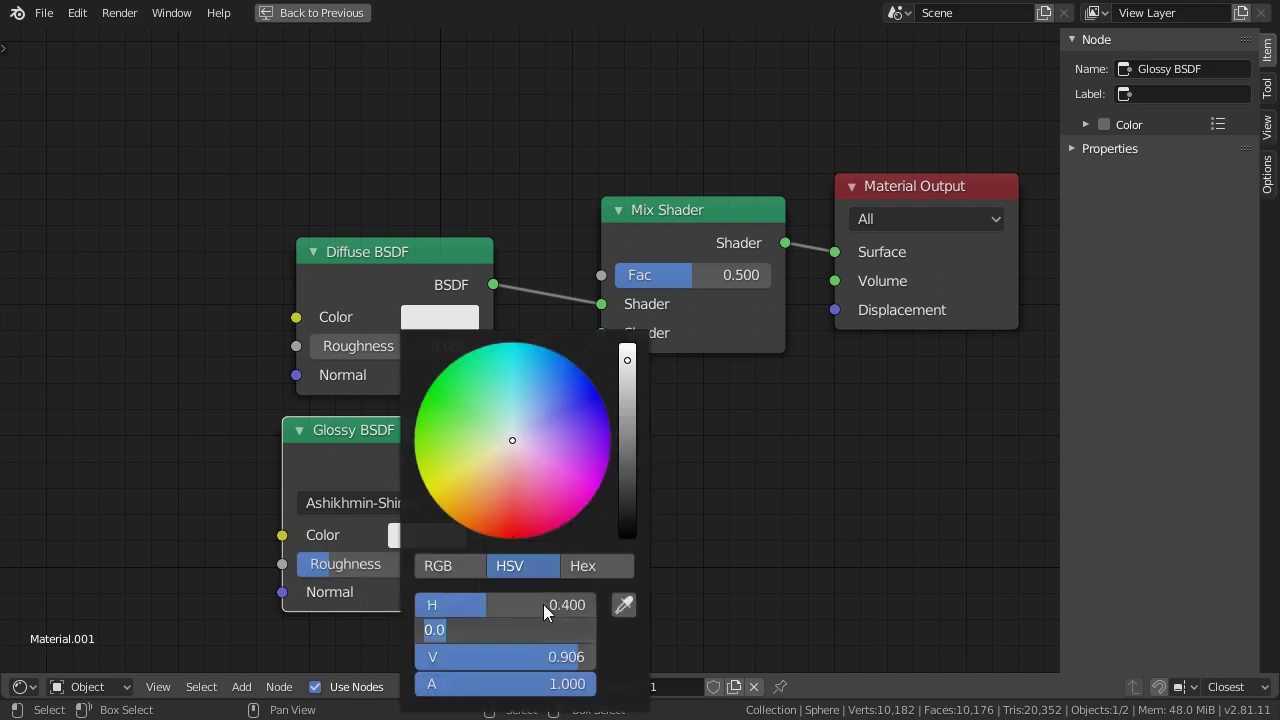
pyautogui.write('0.6')
pyautogui.press('Tab')
pyautogui.press('BackSpace')
pyautogui.press('BackSpace')
pyautogui.press('BackSpace')
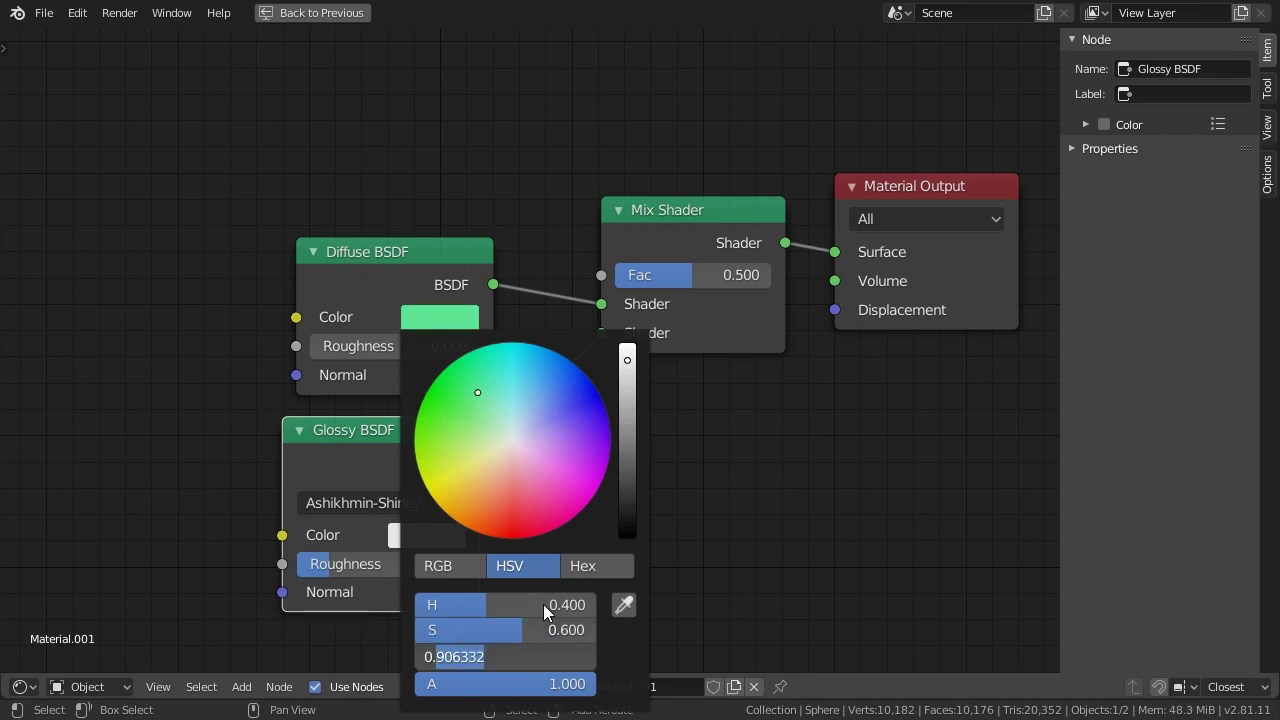
pyautogui.write('4')
pyautogui.press('Return')
# - Copy the green onto the Glossy colour, then change hue to 0.5 and adjust brightness for cyan
pyautogui.hotkey('ctrl', 'c')
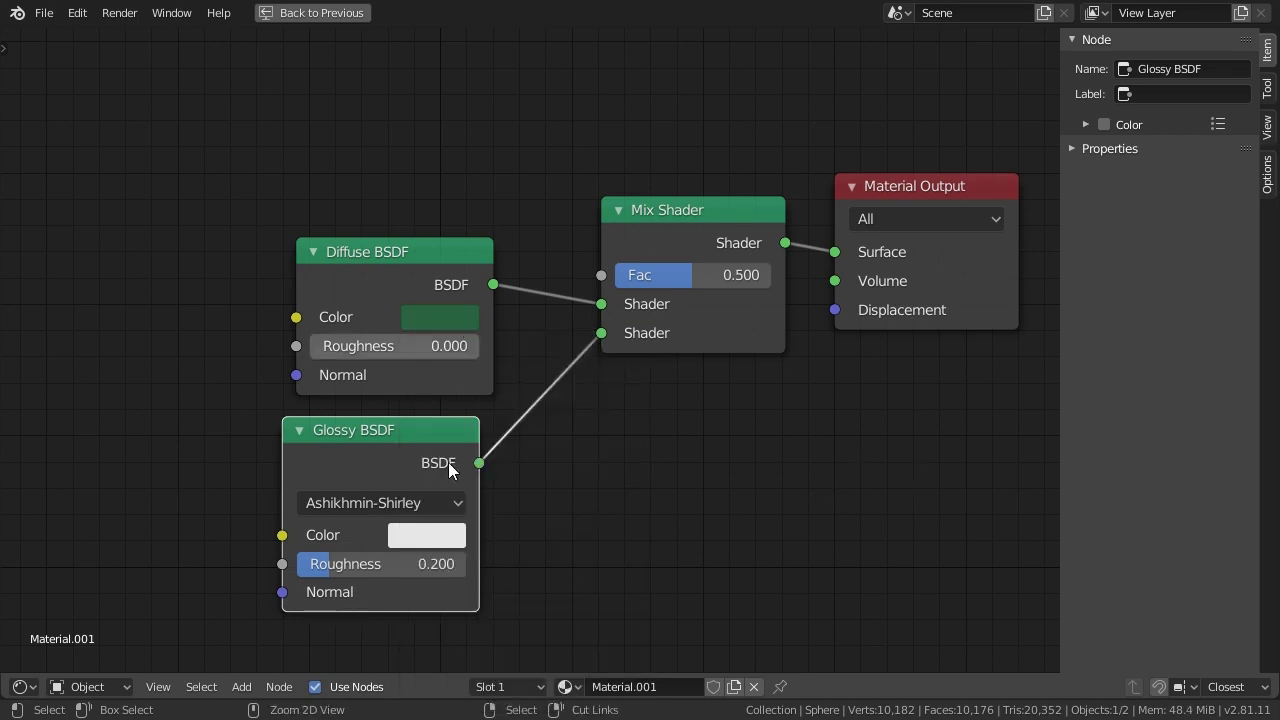
pyautogui.hotkey('ctrl', 'v')
pyautogui.click(440, 540)
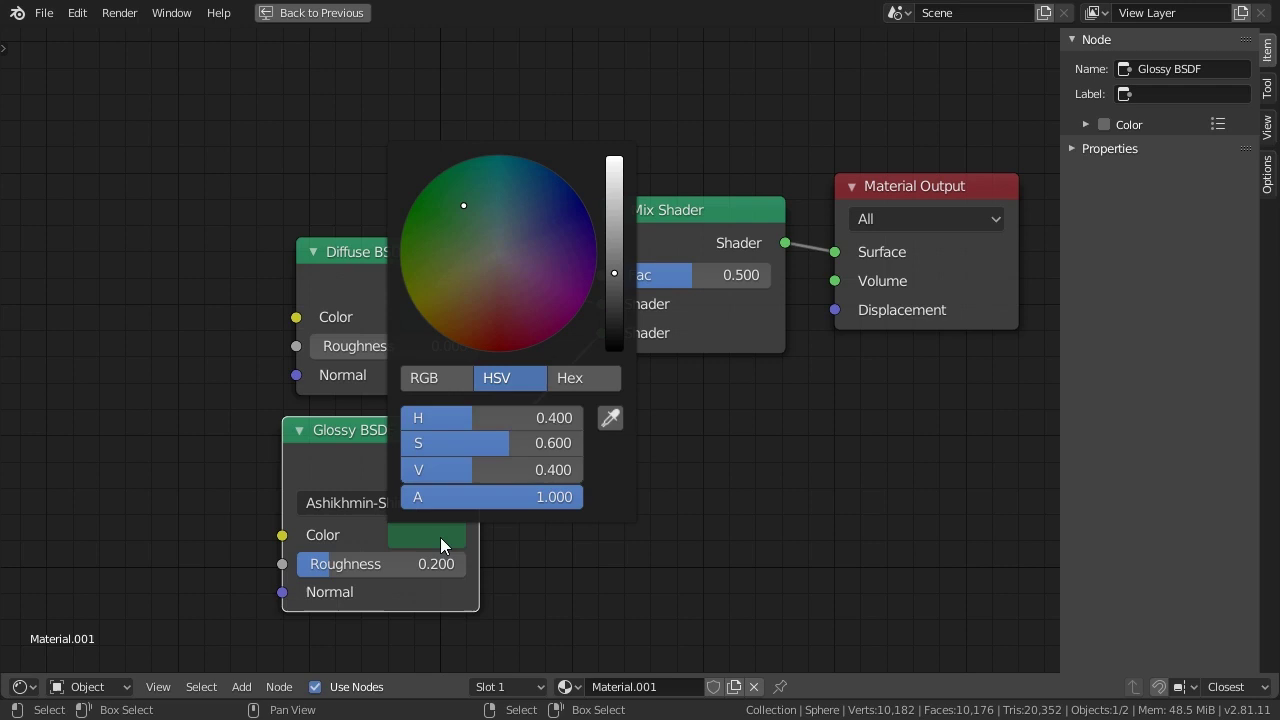
pyautogui.click(517, 414)
pyautogui.press('BackSpace')
pyautogui.press('BackSpace')
pyautogui.press('BackSpace')
pyautogui.press('BackSpace')
pyautogui.write('5')
pyautogui.press('Tab')
pyautogui.press('Tab')
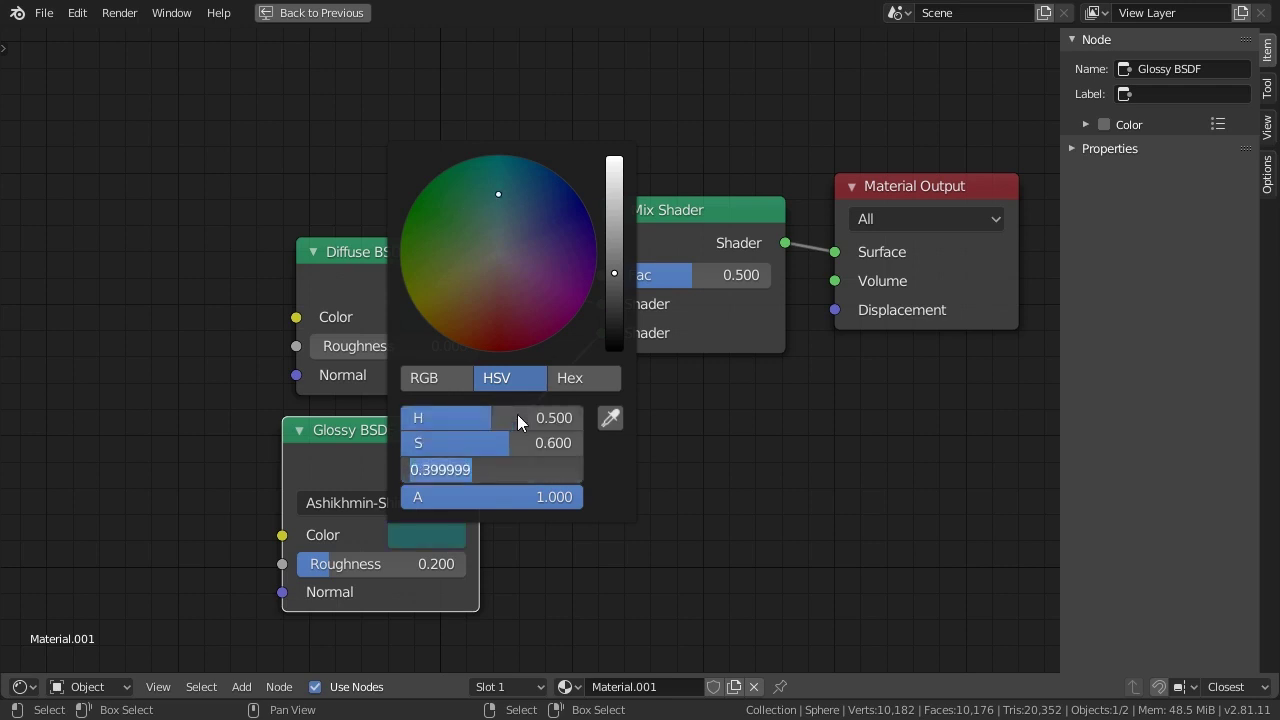
pyautogui.press('BackSpace')
pyautogui.press('BackSpace')
pyautogui.press('BackSpace')
pyautogui.write('1')
pyautogui.press('Return')
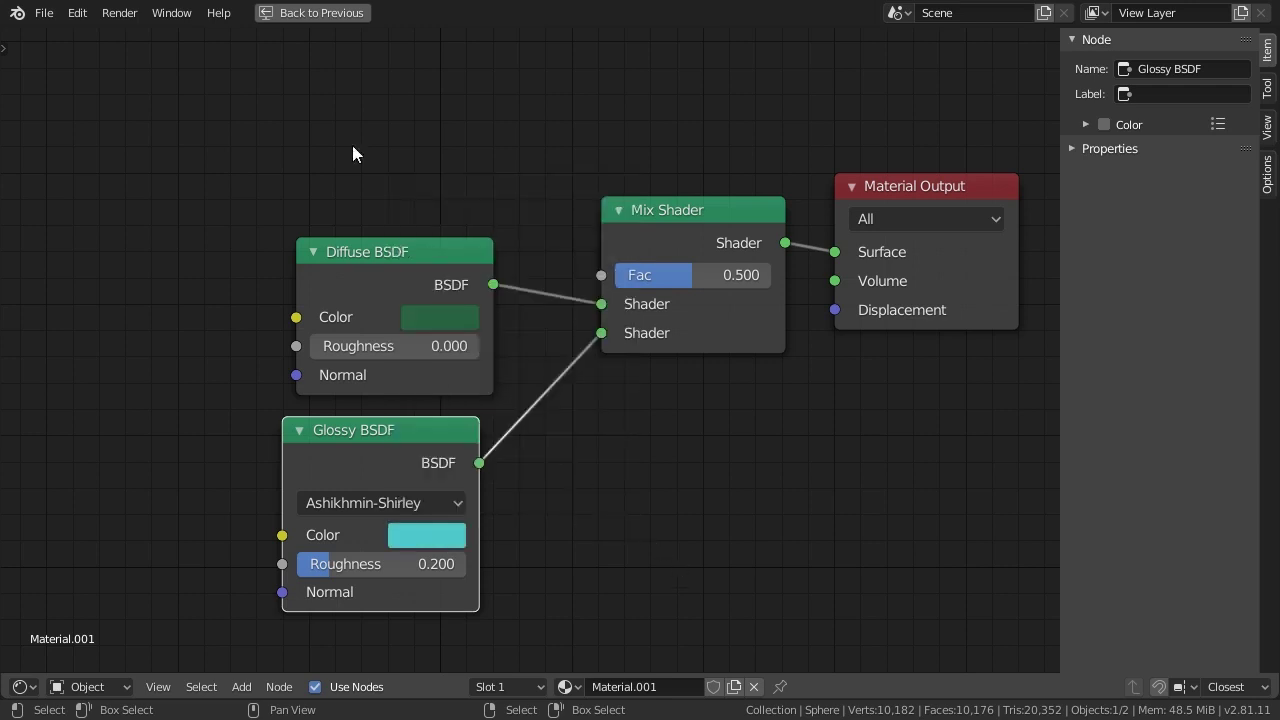
pyautogui.hotkey('shift', 'a')
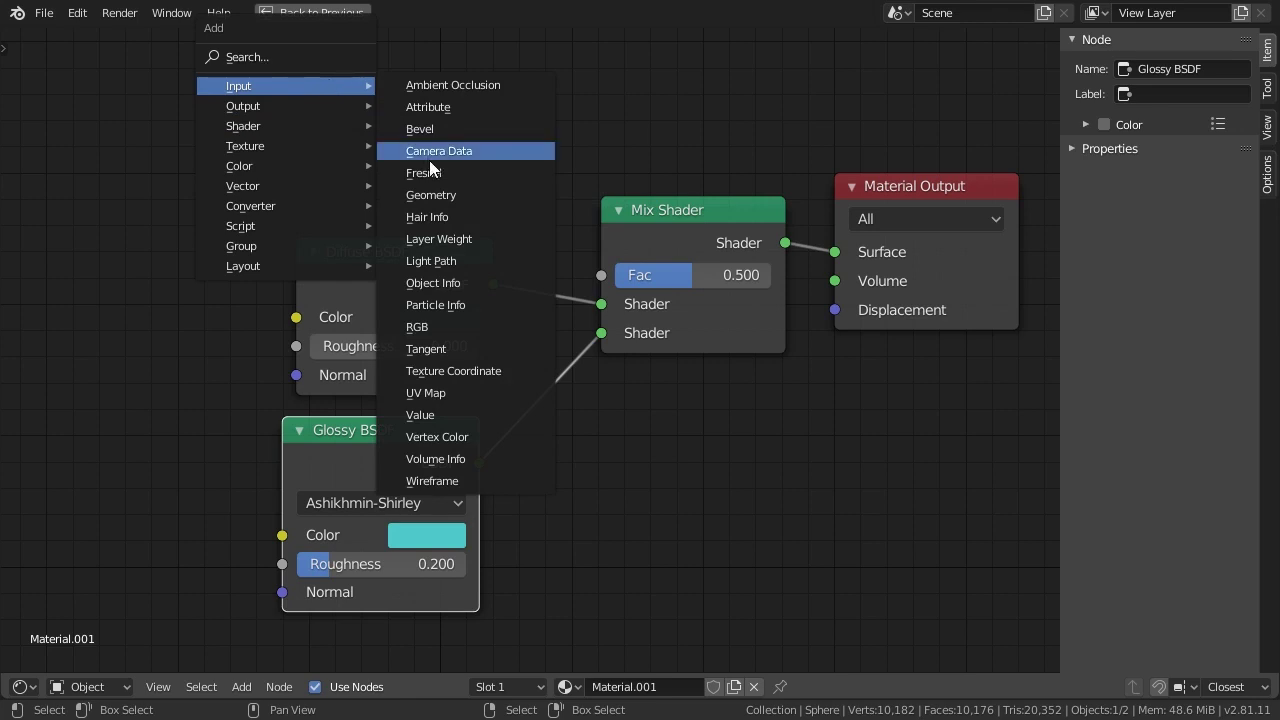
# - Add a Fresnel node above the Diffuse BSDF with IOR set to 2.000
pyautogui.click(432, 172)
pyautogui.click(418, 140)
pyautogui.click(419, 142)
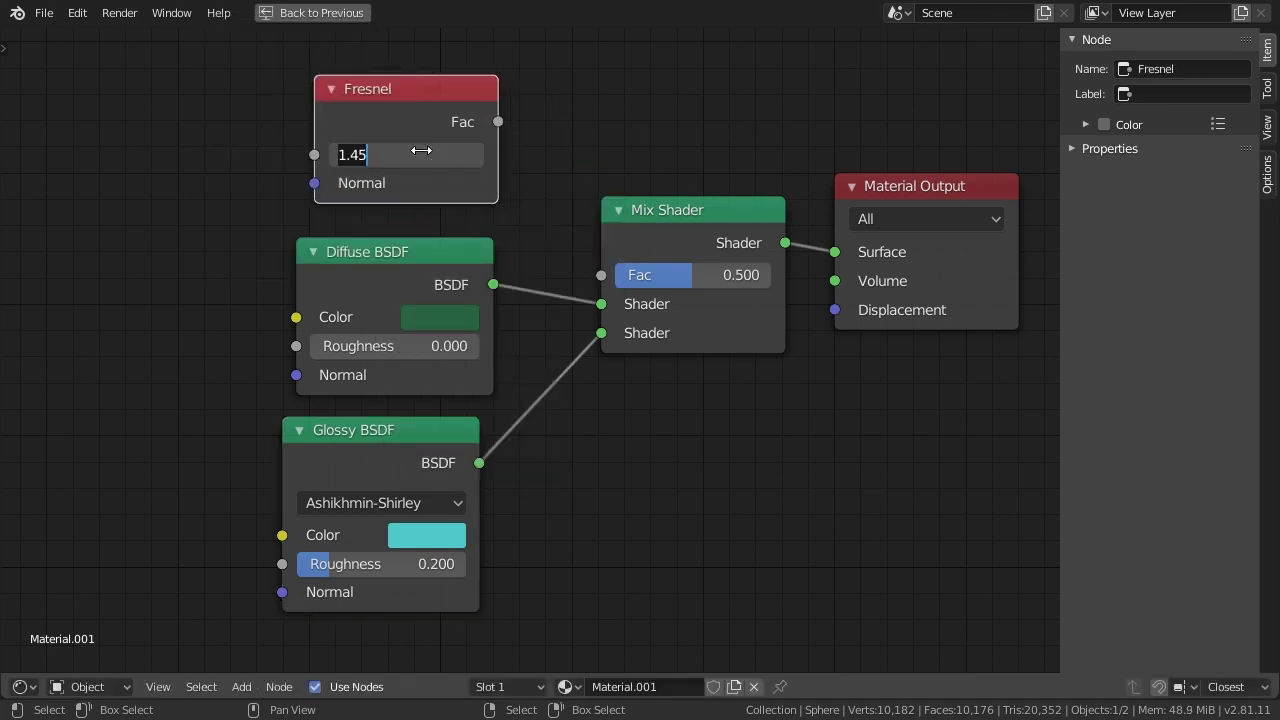
pyautogui.write('2')
pyautogui.press('Return')
# - Connect Fresnel to the Mix Shader Fac and return to the 3D layout showing the ball
pyautogui.moveTo(498, 122); pyautogui.dragTo(604, 275)
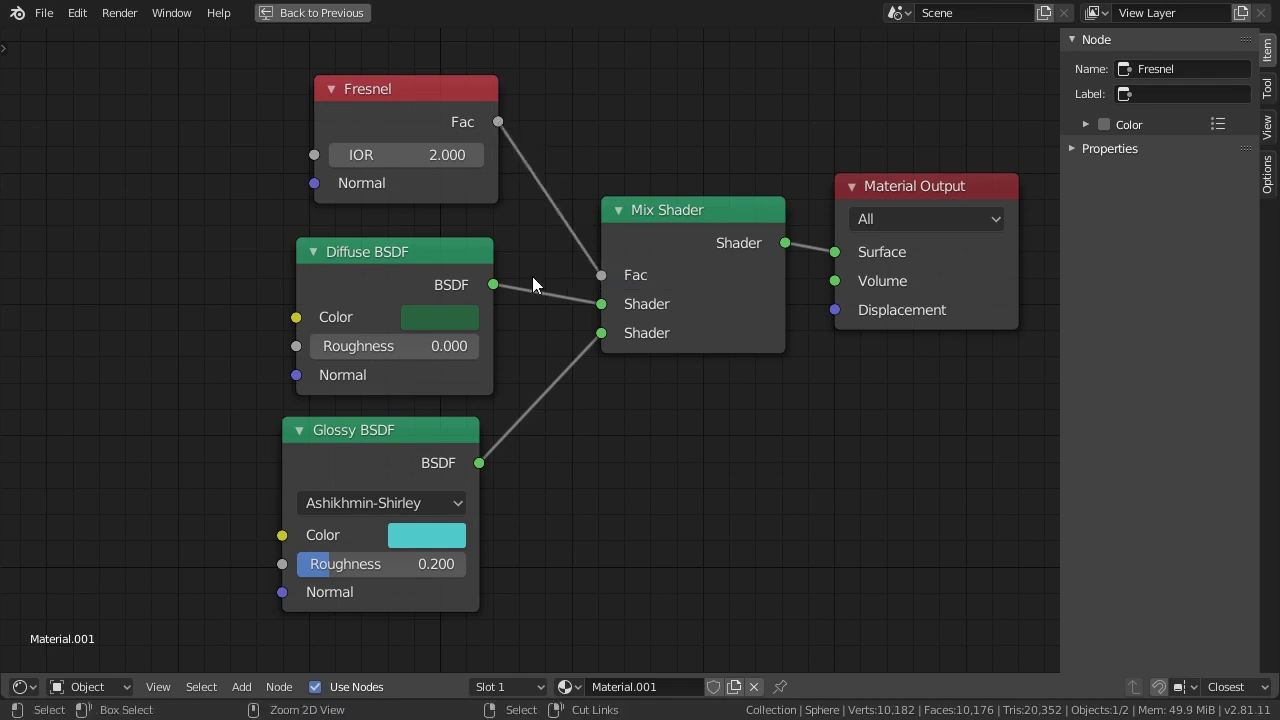
pyautogui.hotkey('ctrl', 'space')
pyautogui.moveTo(408, 283)
pyautogui.mouseDown(button='middle')
pyautogui.moveTo(548, 240)
pyautogui.moveTo(388, 287)
pyautogui.mouseUp(button='middle')
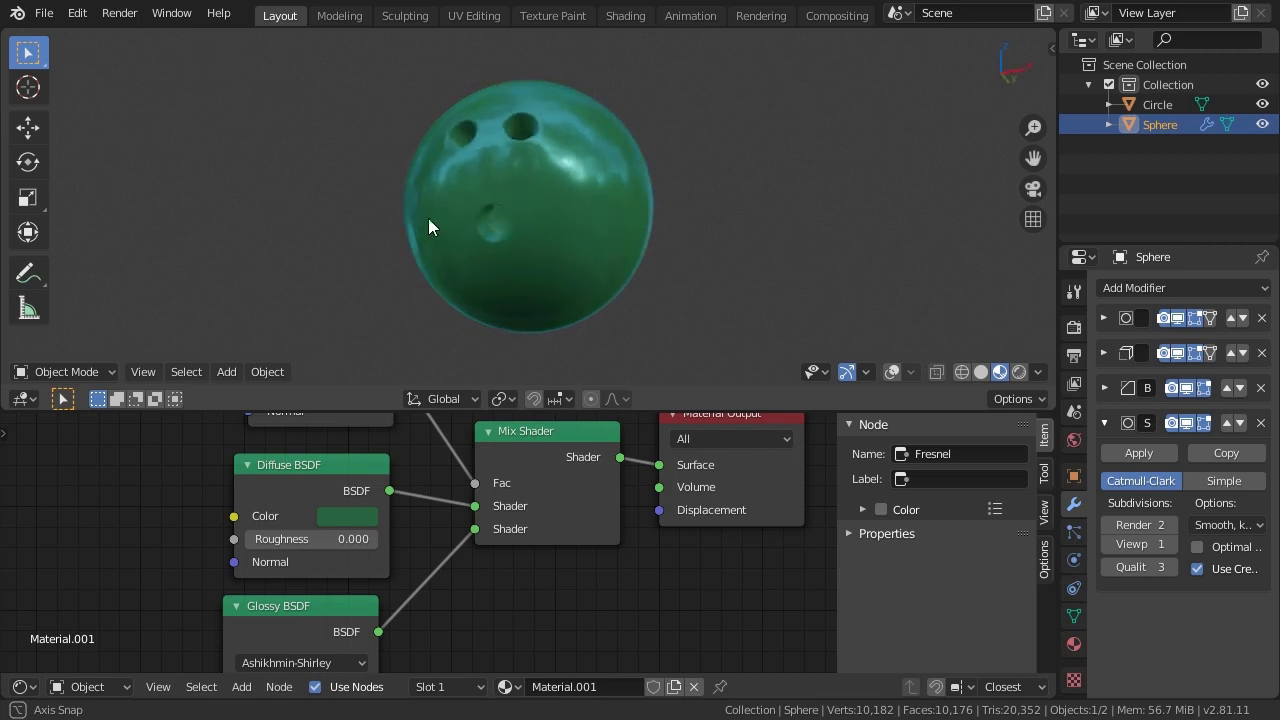
# - Show the ball from the front in a maximized 3D viewport, zoomed in and turned slightly
pyautogui.press('KP_1')
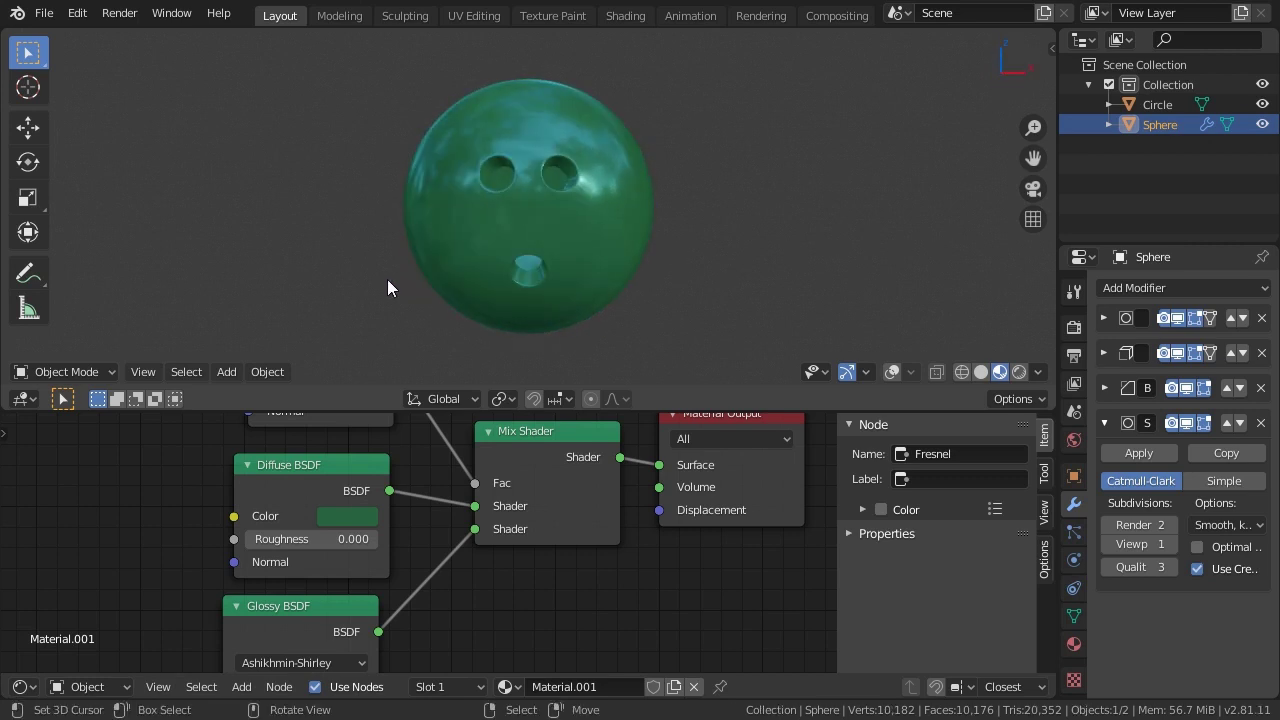
pyautogui.hotkey('ctrl', 'space')
pyautogui.scroll(3, 387, 288)
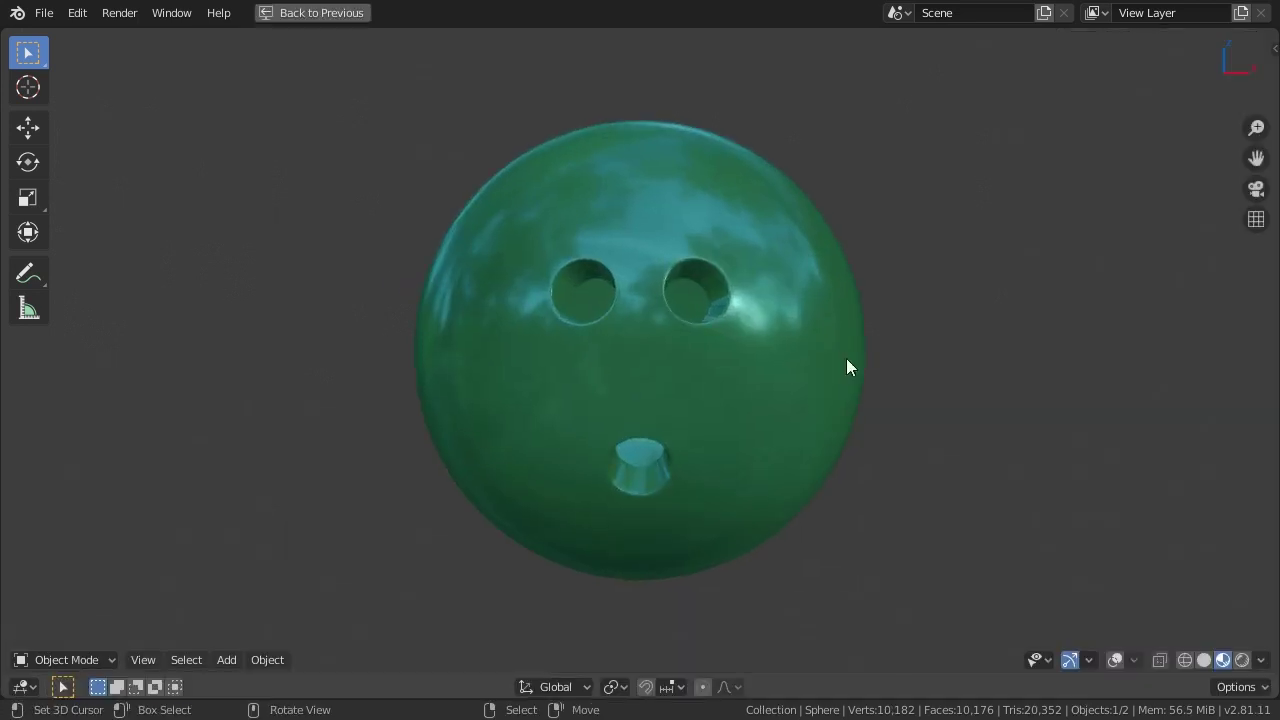
pyautogui.press('KP_6')
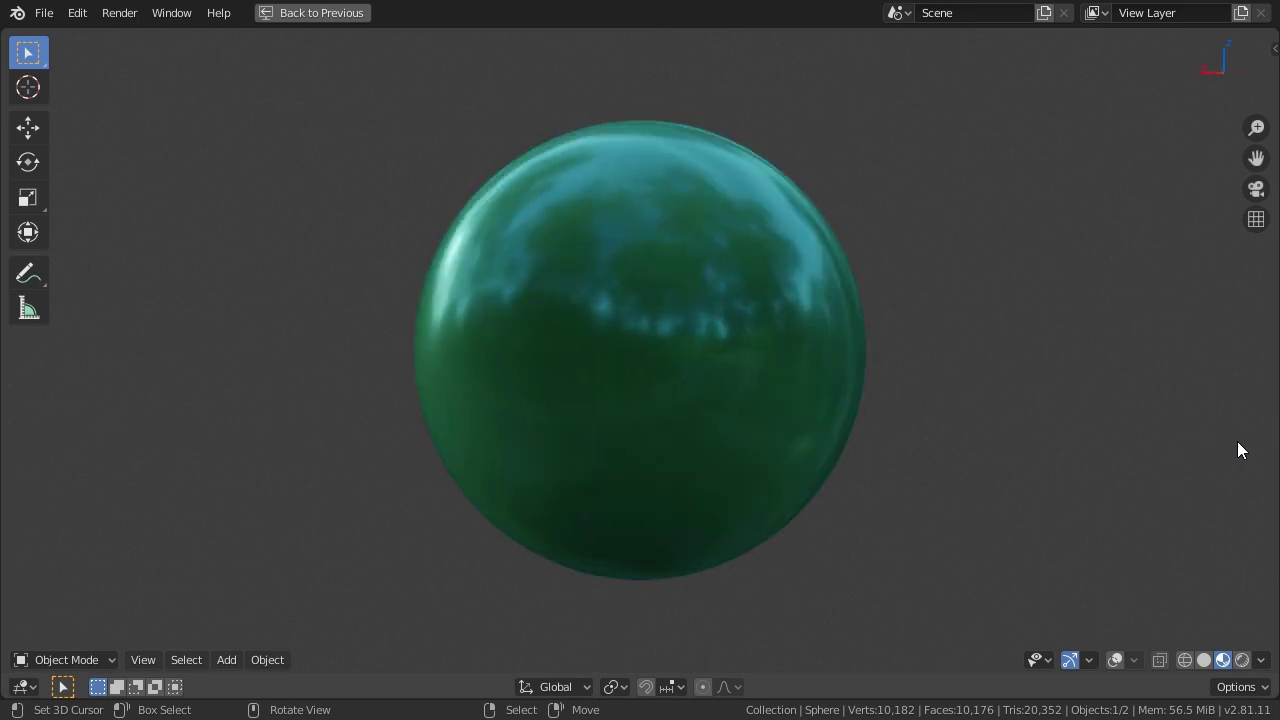